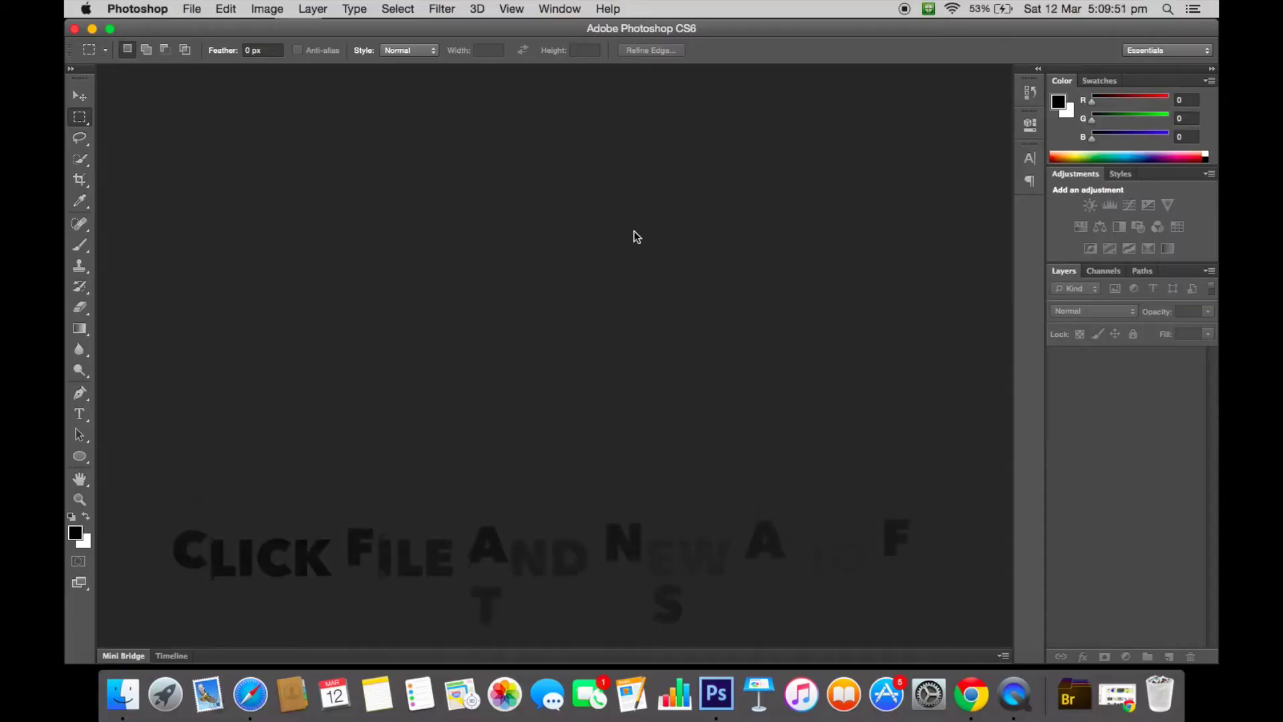
# Create a new document named 'hello', 1280×720 px at 144 ppi, transparent background
pyautogui.click(137, 9)
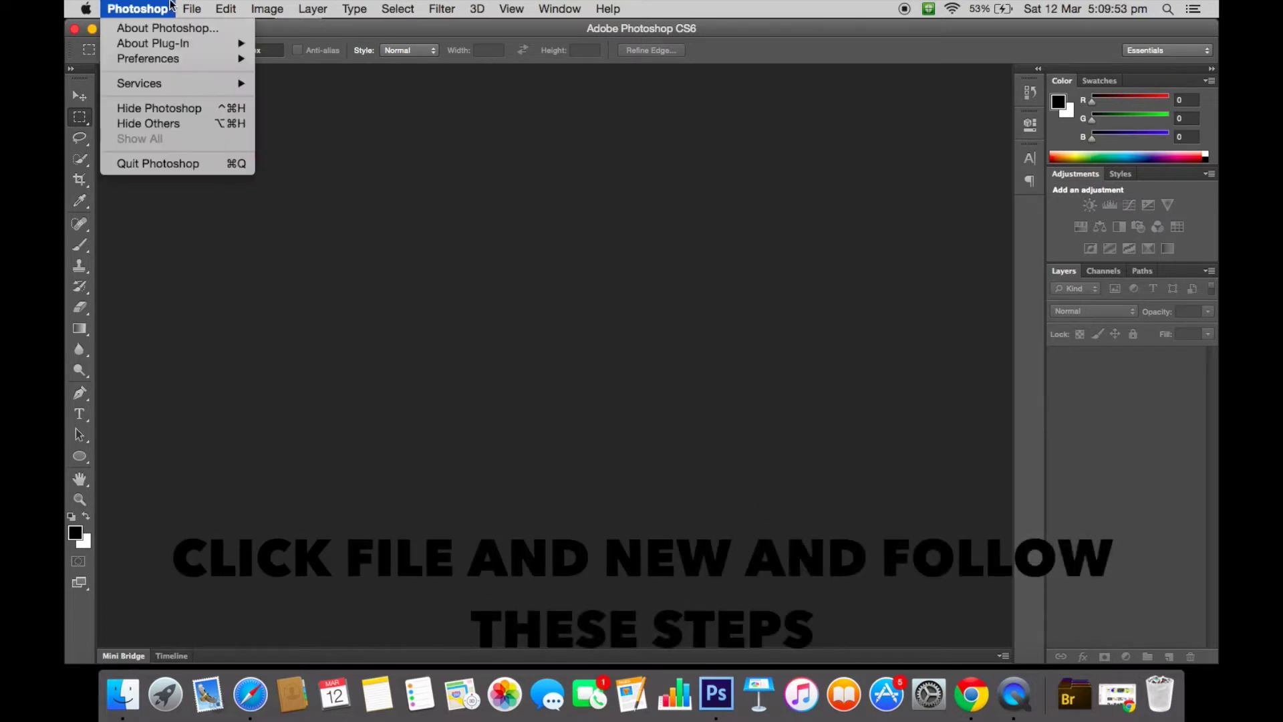
pyautogui.click(208, 28)
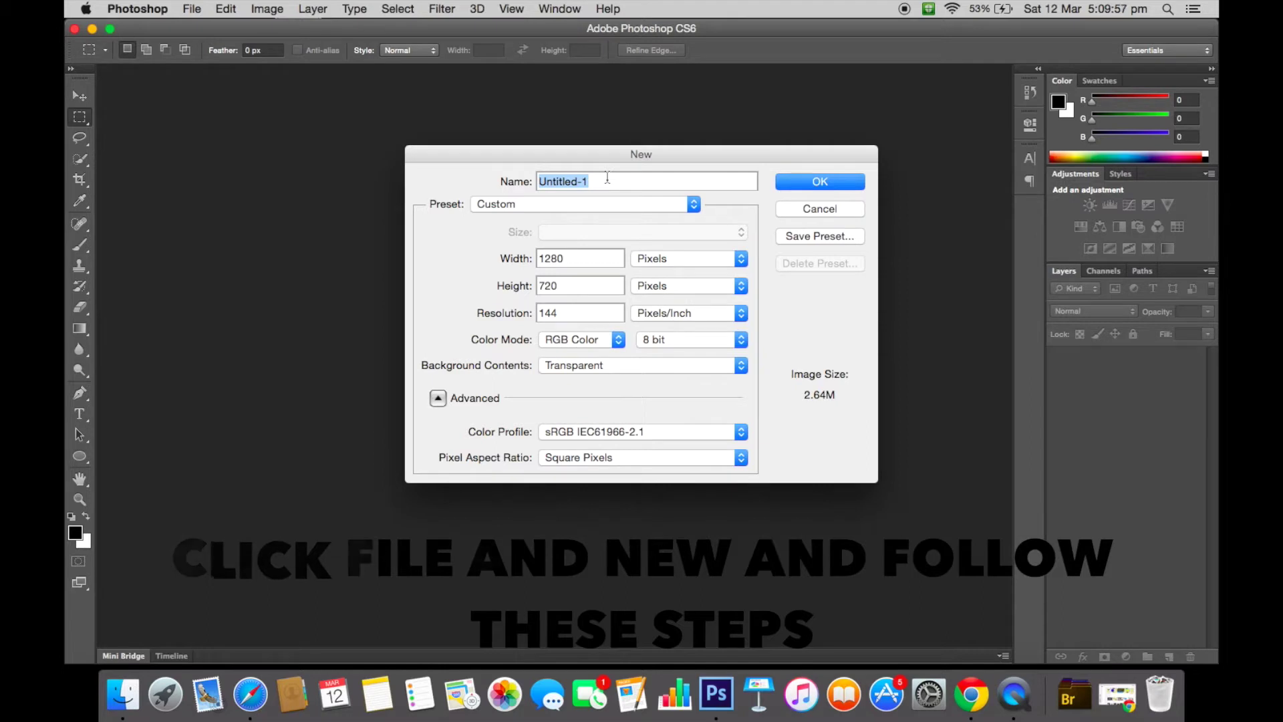
pyautogui.press('BackSpace')
pyautogui.write('hello')
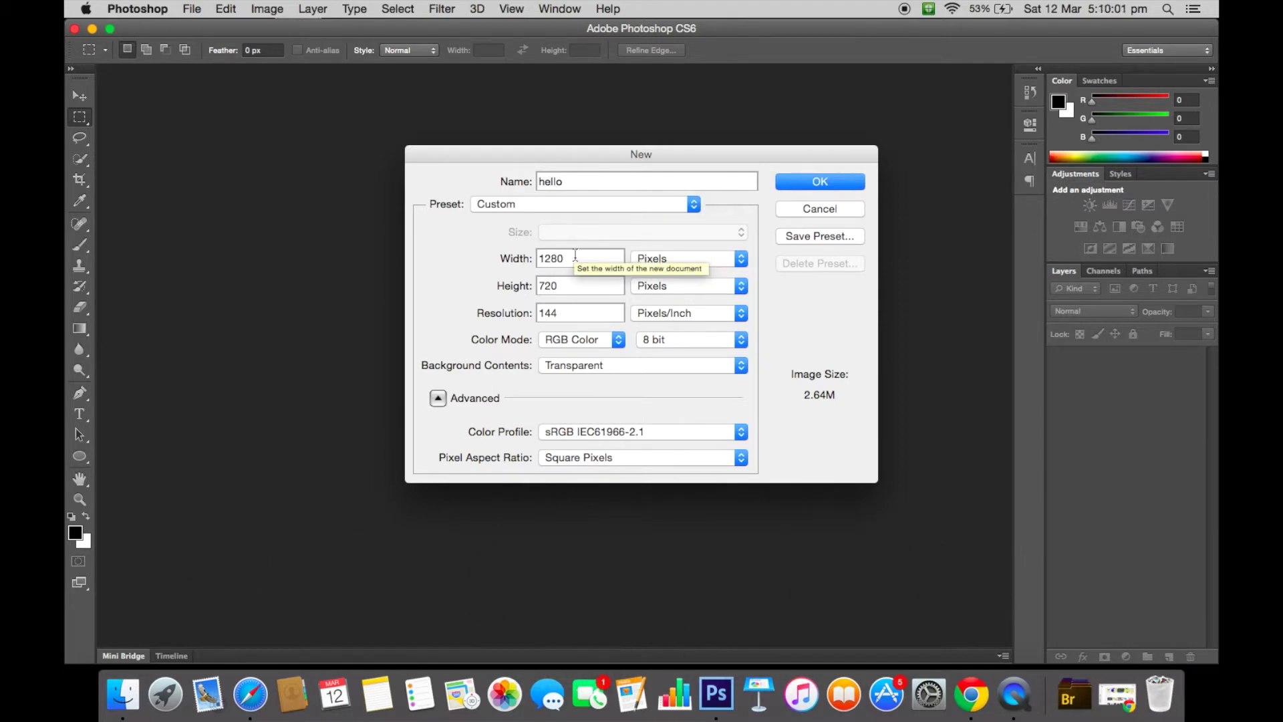
pyautogui.click(575, 258)
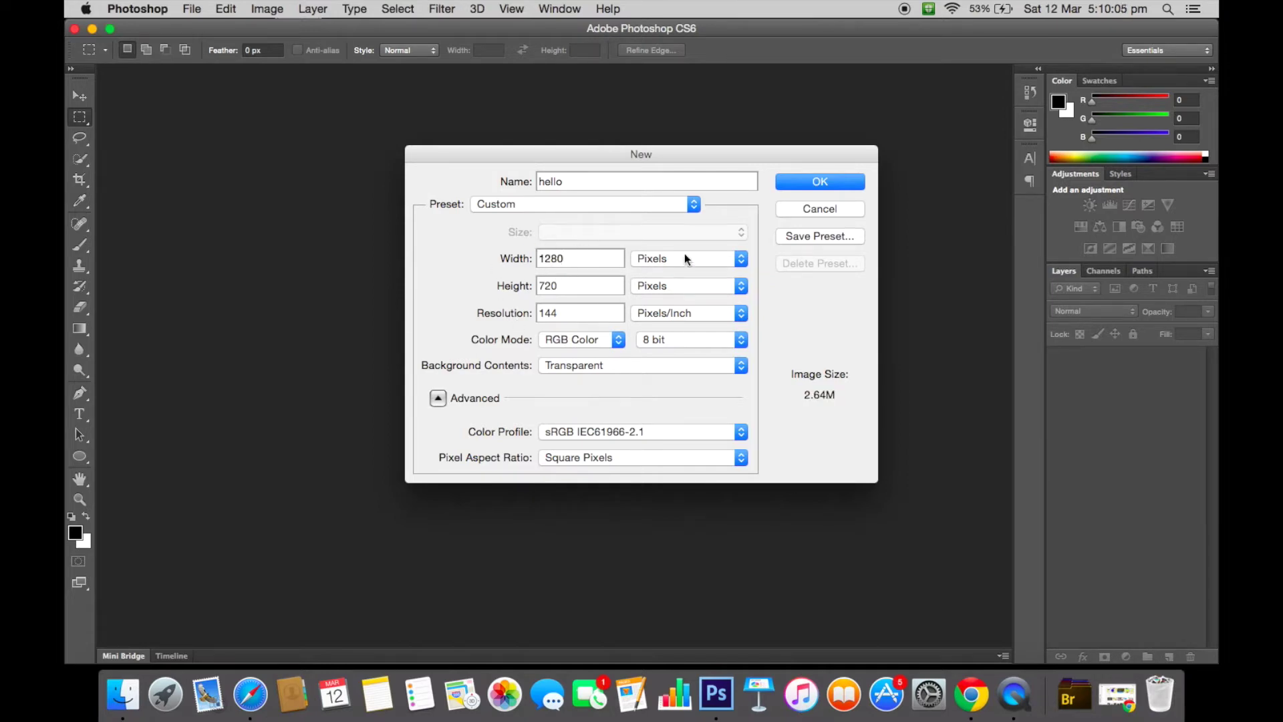
pyautogui.click(789, 185)
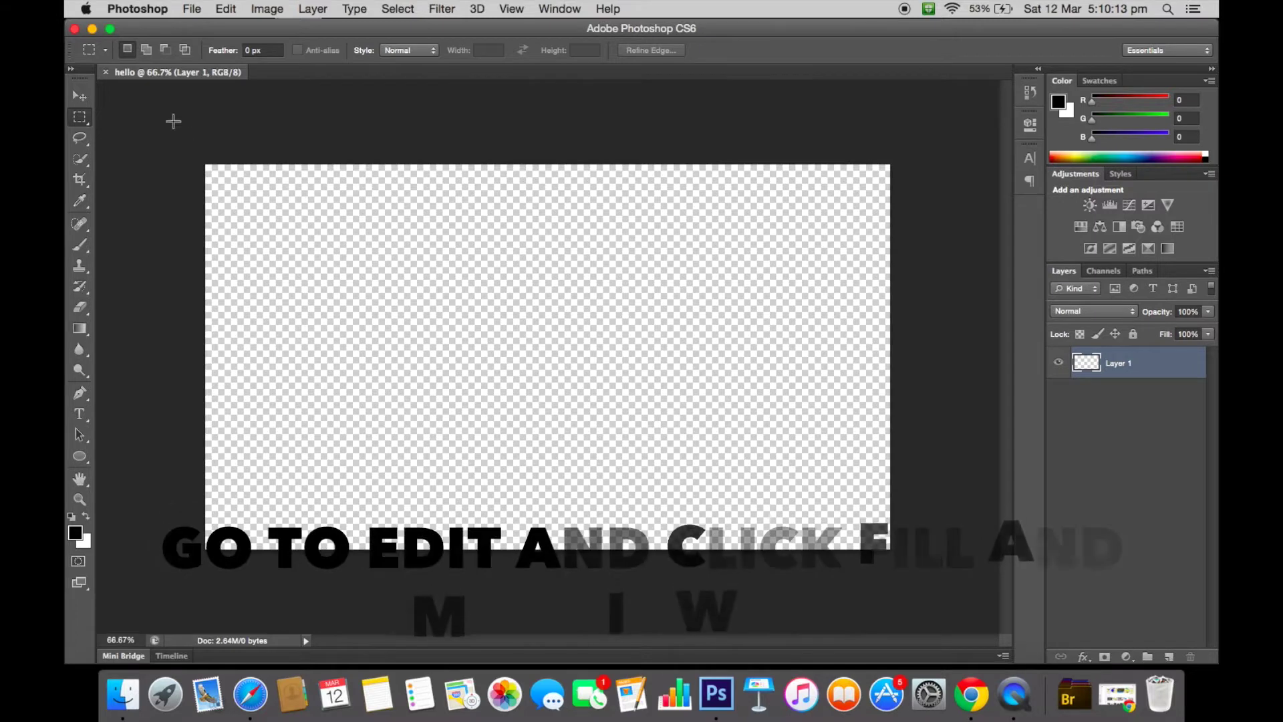
# Fill Layer 1 with solid white (#ffffff) using Edit > Fill with a custom colour
pyautogui.click(226, 9)
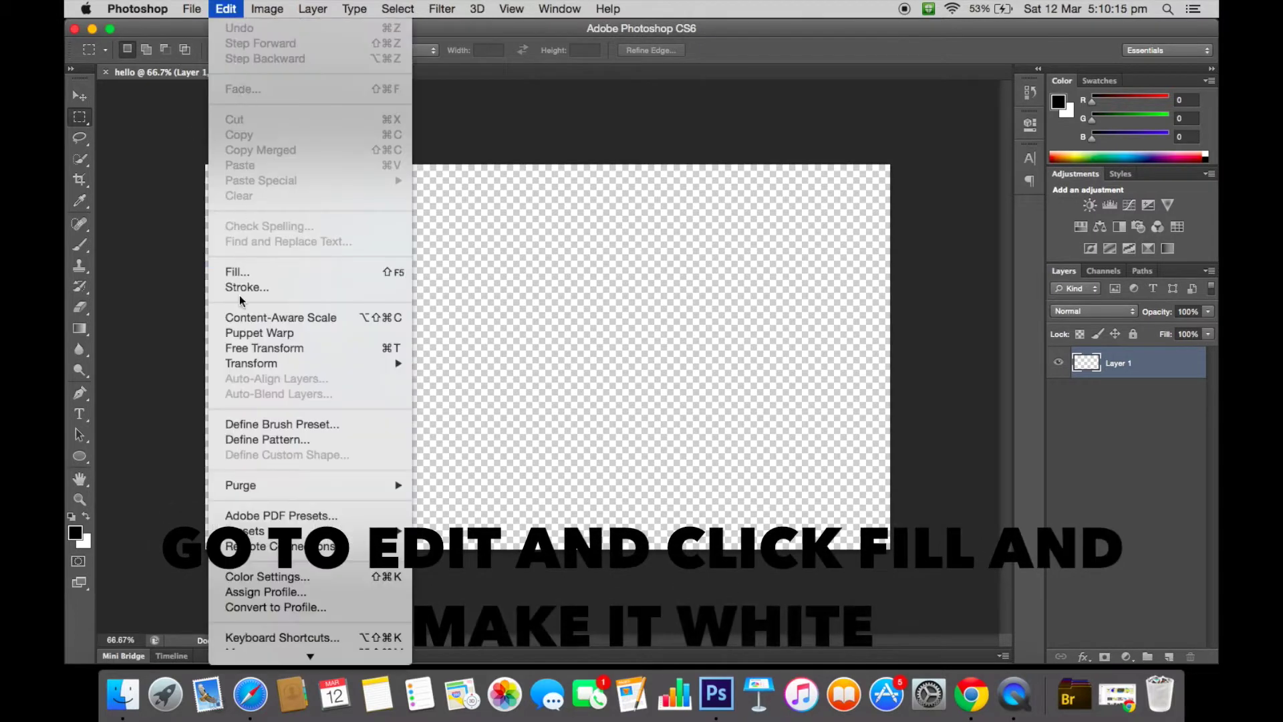
pyautogui.click(238, 272)
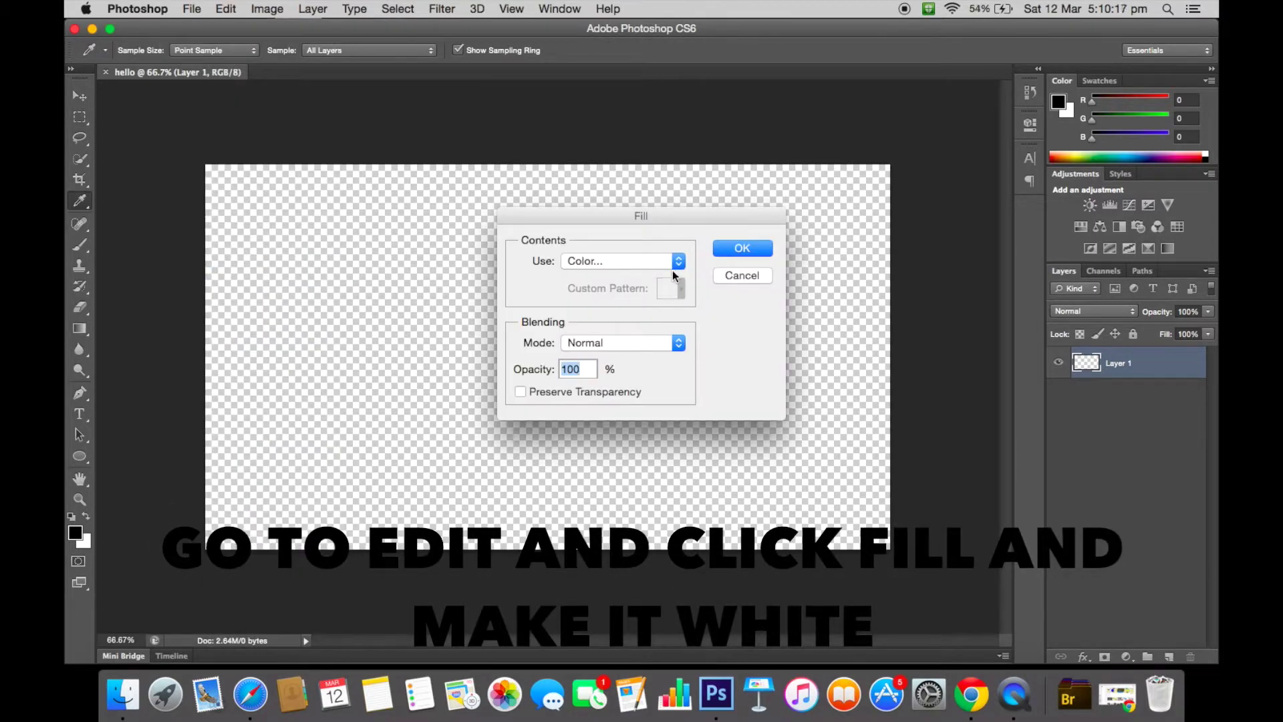
pyautogui.click(675, 268)
pyautogui.click(655, 260)
pyautogui.click(659, 277)
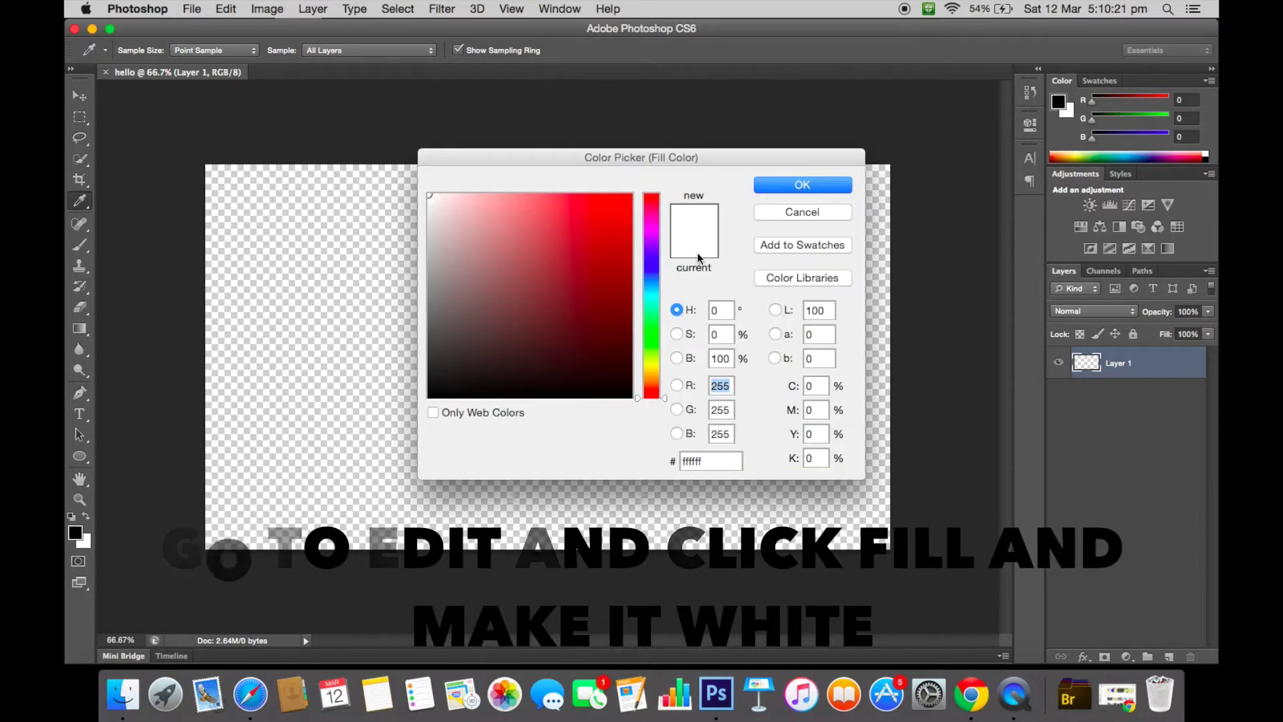
pyautogui.click(809, 186)
pyautogui.click(743, 249)
pyautogui.press('m')
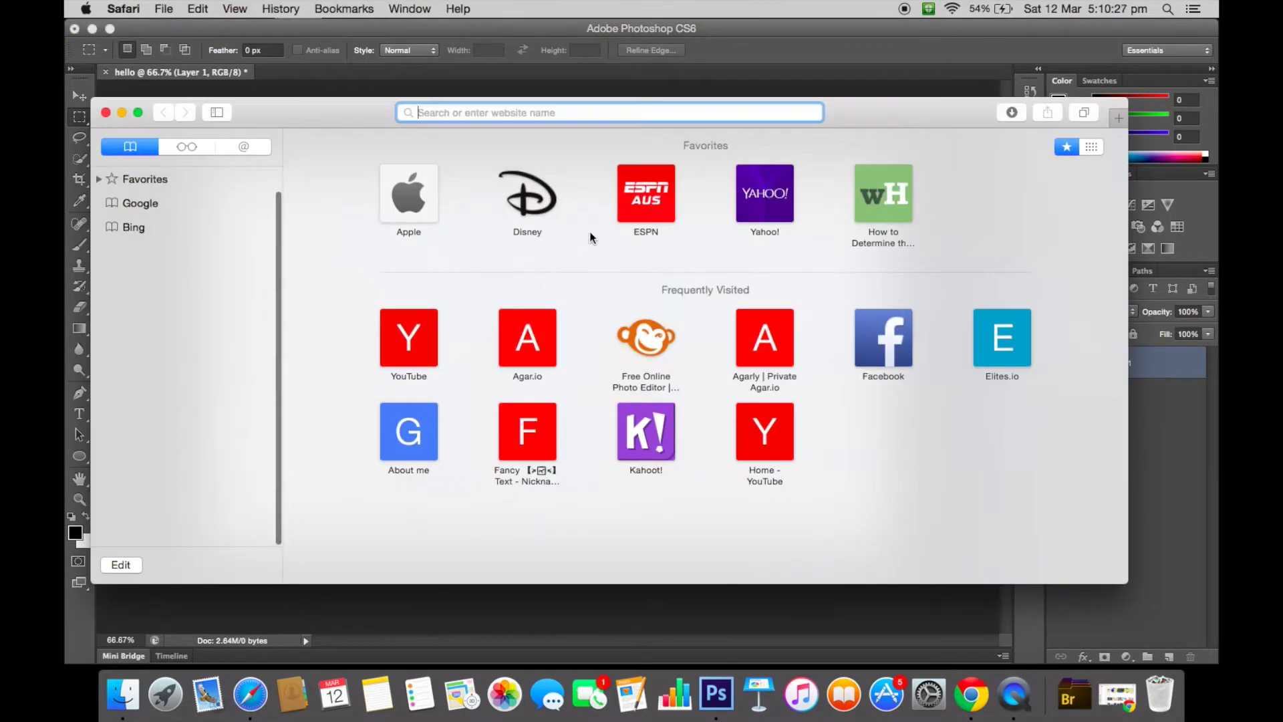
# Search Google Images for 'grid png' and scroll through the results
pyautogui.write('grid')
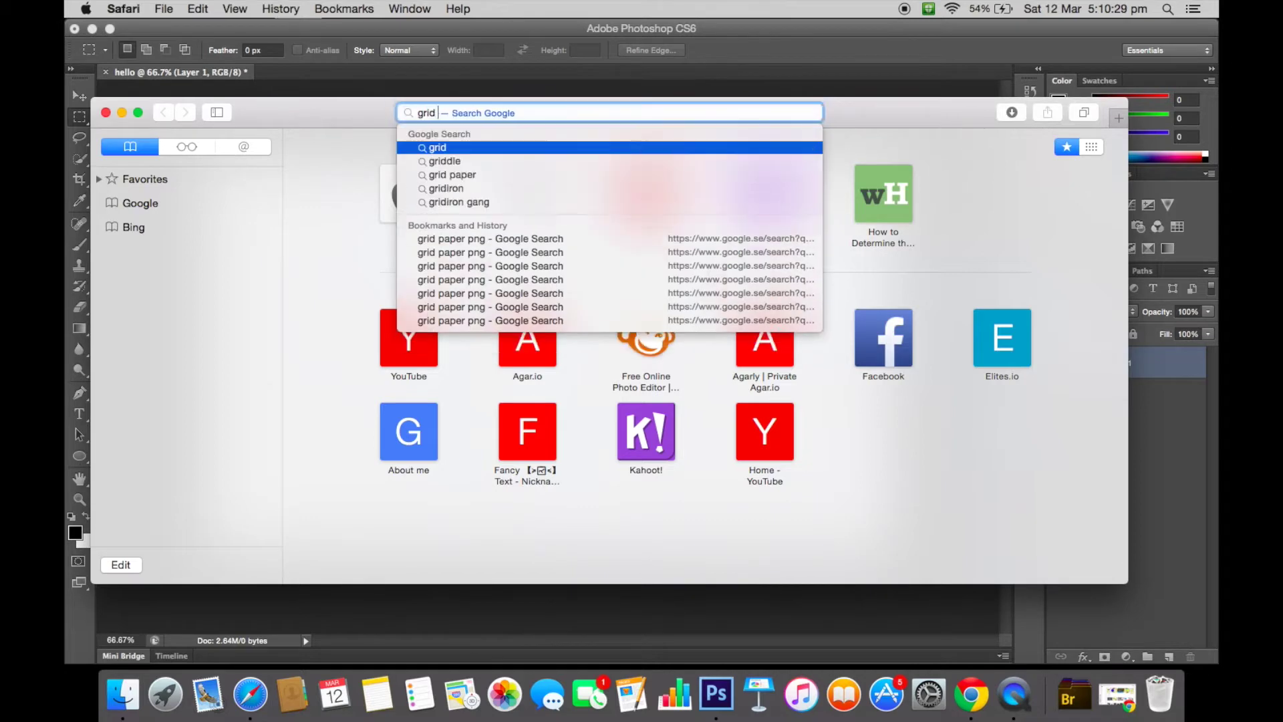
pyautogui.write(' png')
pyautogui.press('Return')
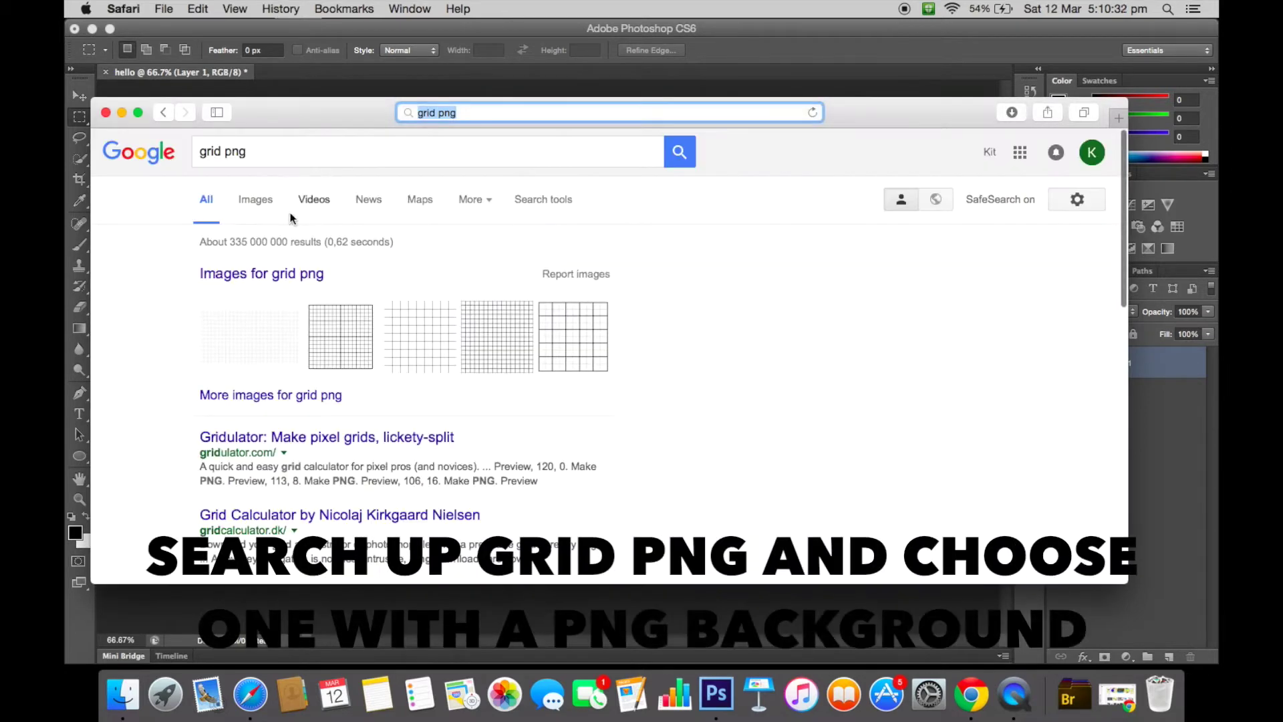
pyautogui.click(270, 204)
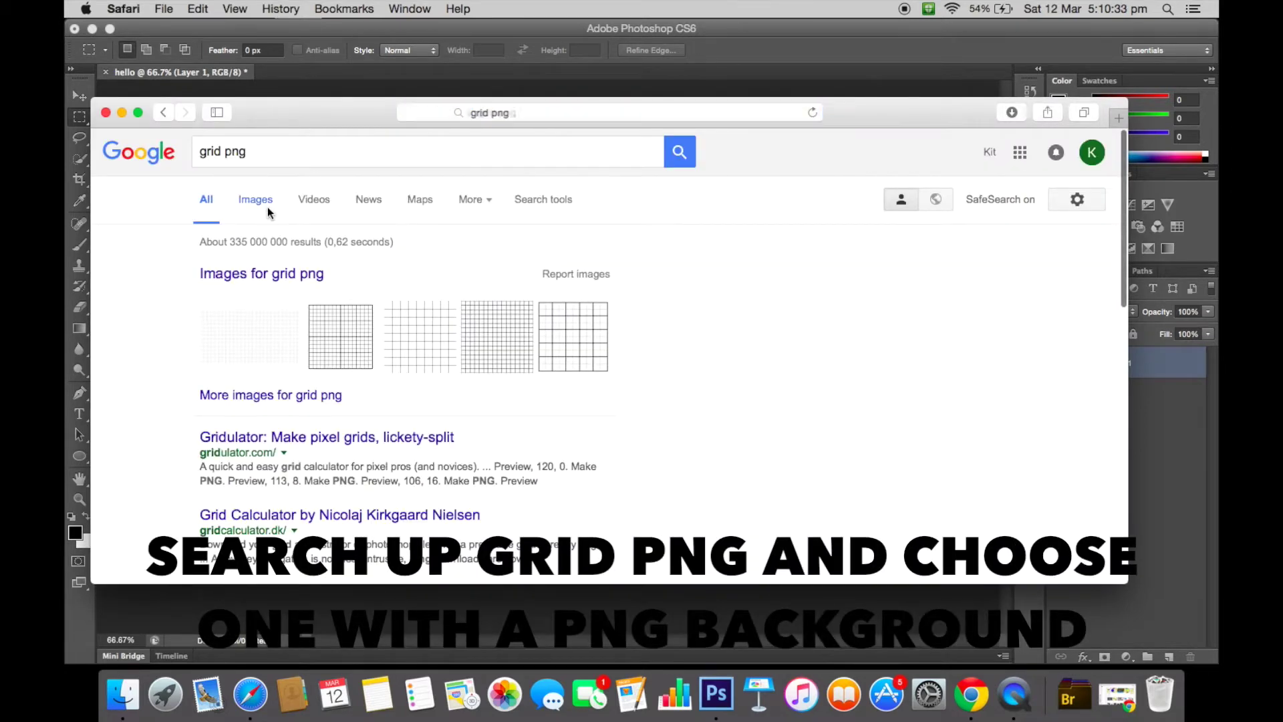
pyautogui.scroll(-1, 378, 275)
pyautogui.scroll(-1, 379, 275)
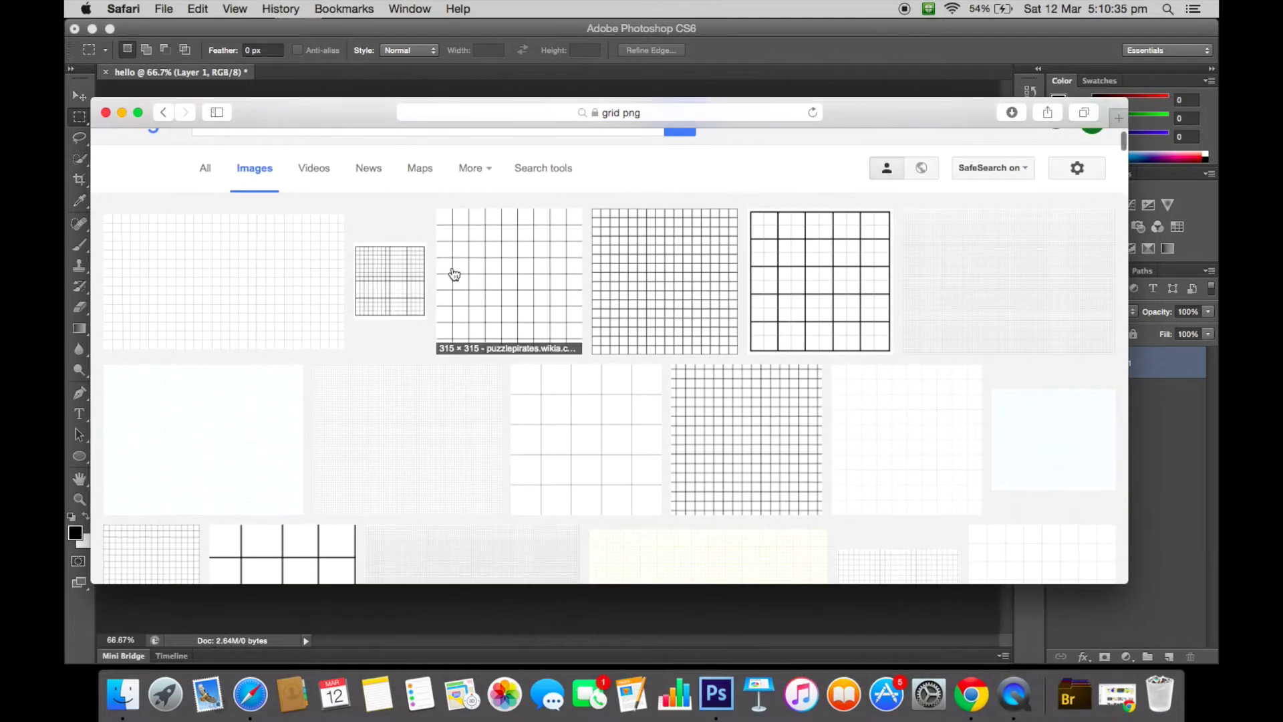
# Preview the grid images one by one, returning to the Grids to Game.png image
pyautogui.click(274, 298)
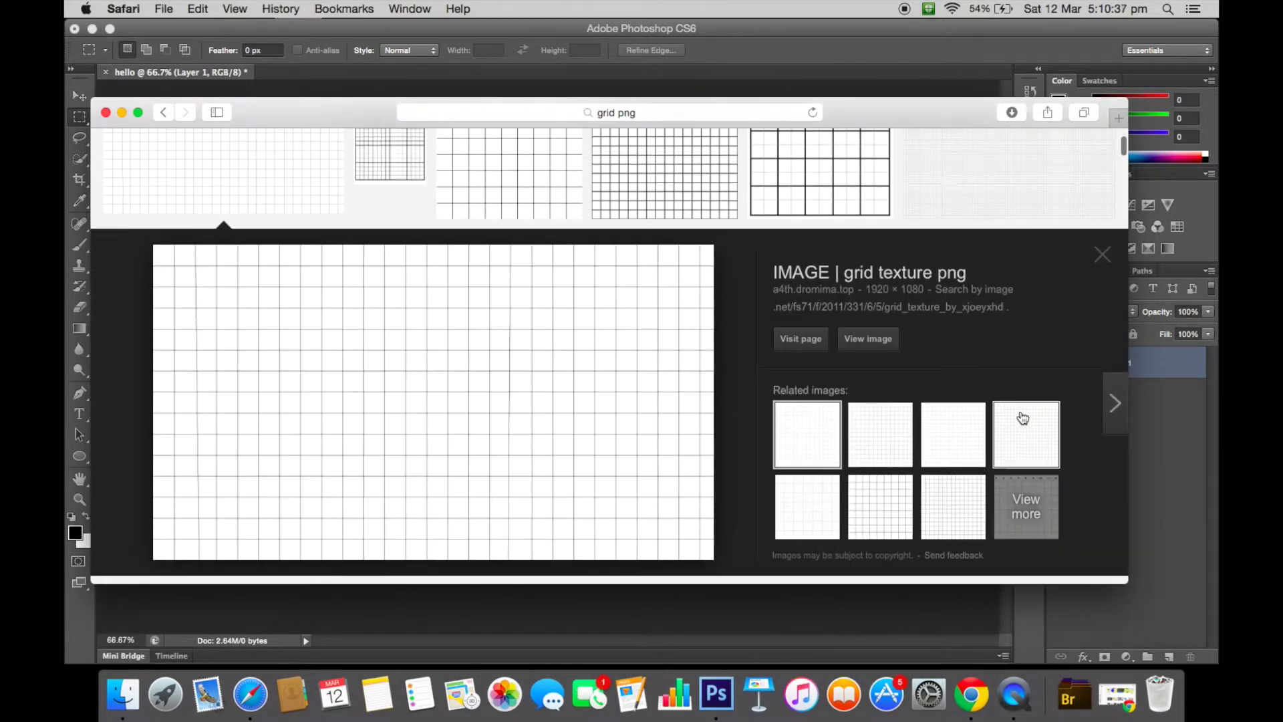
pyautogui.click(1114, 396)
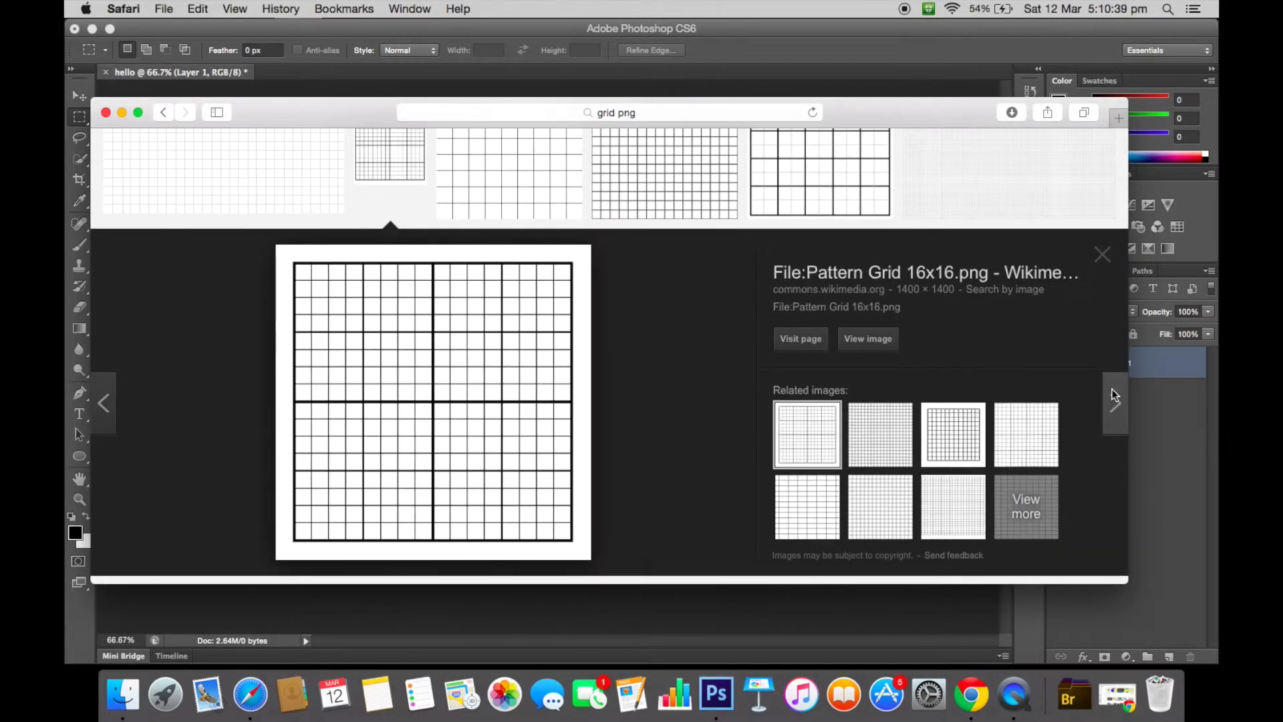
pyautogui.click(1114, 395)
pyautogui.click(1114, 395)
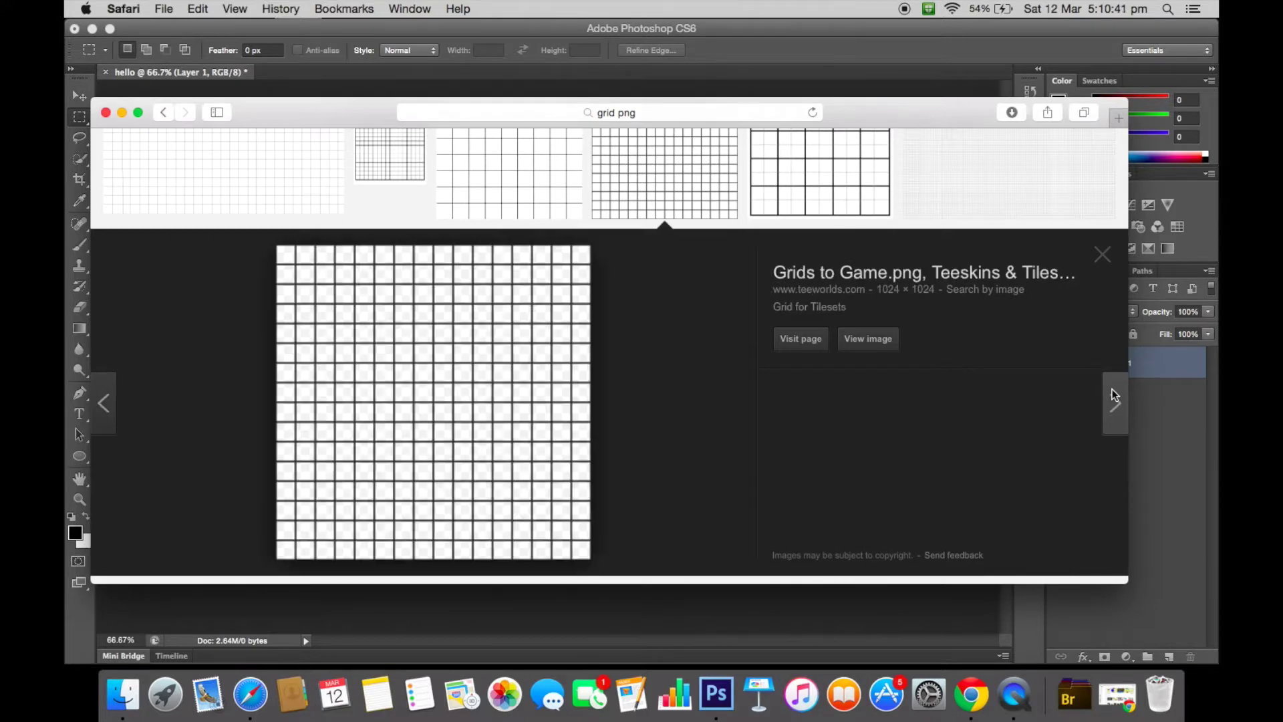
pyautogui.click(1114, 395)
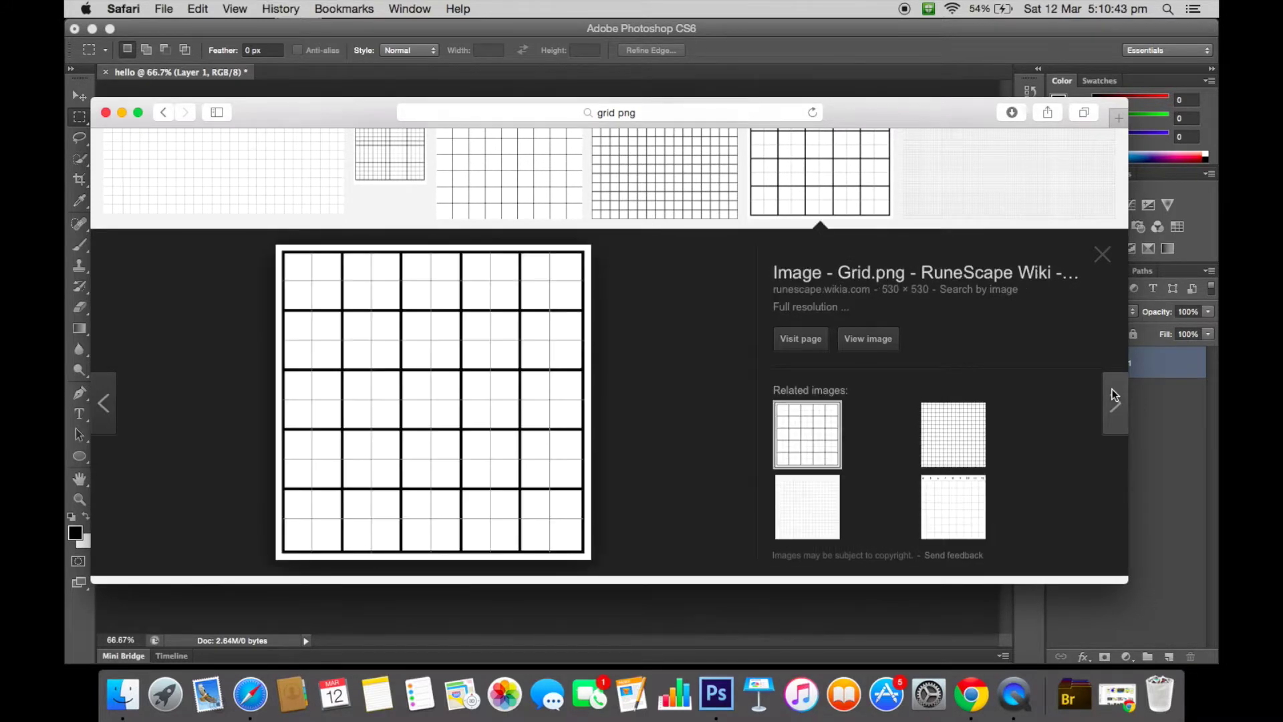
pyautogui.click(1115, 395)
pyautogui.click(1114, 395)
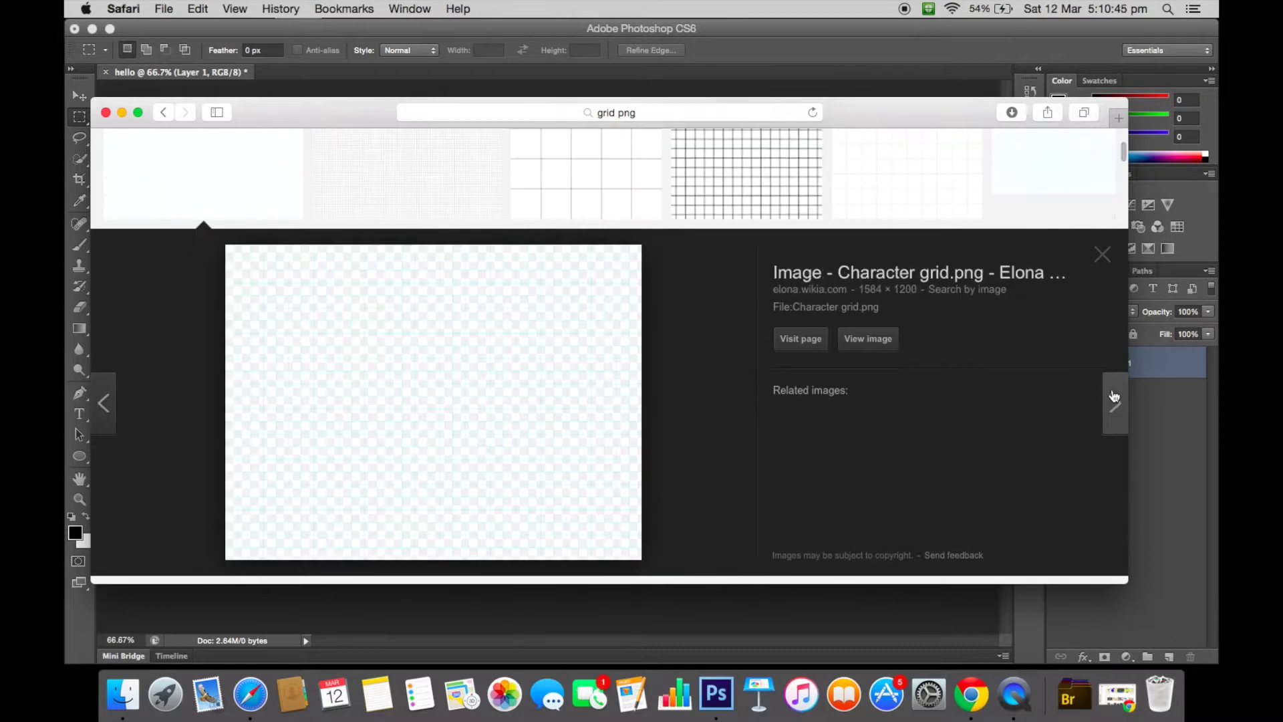
pyautogui.click(105, 404)
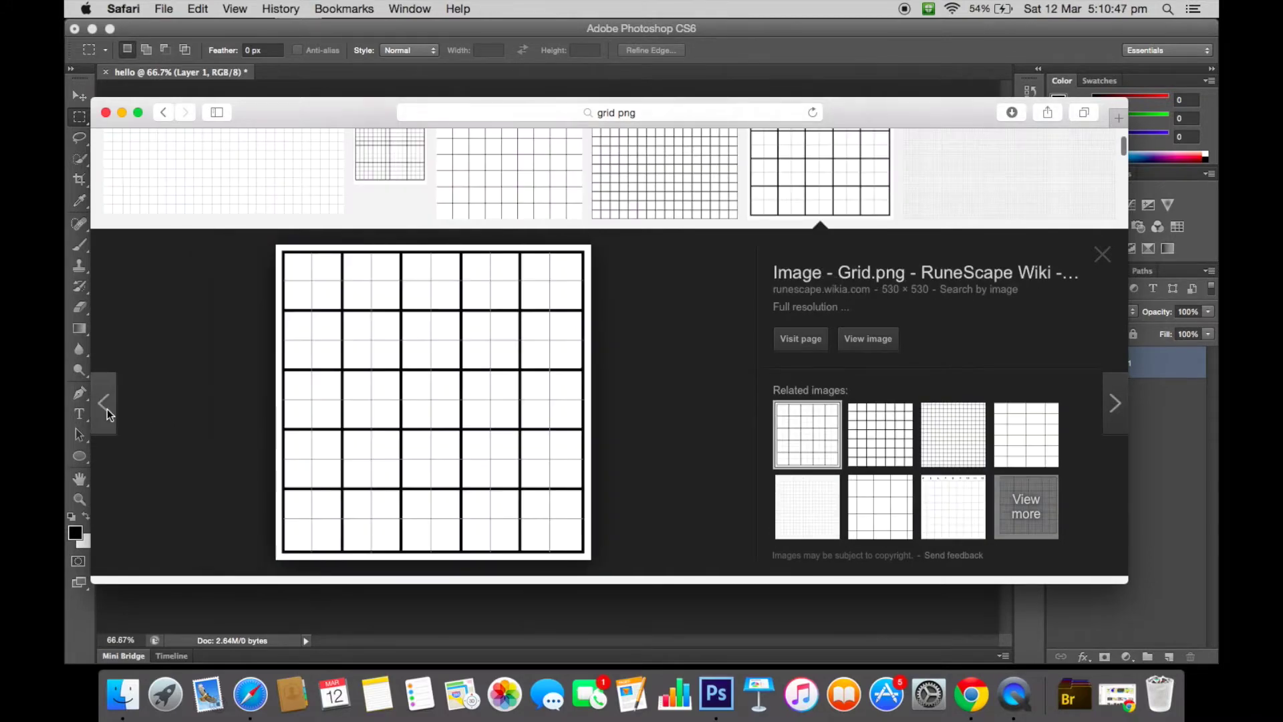
pyautogui.click(105, 405)
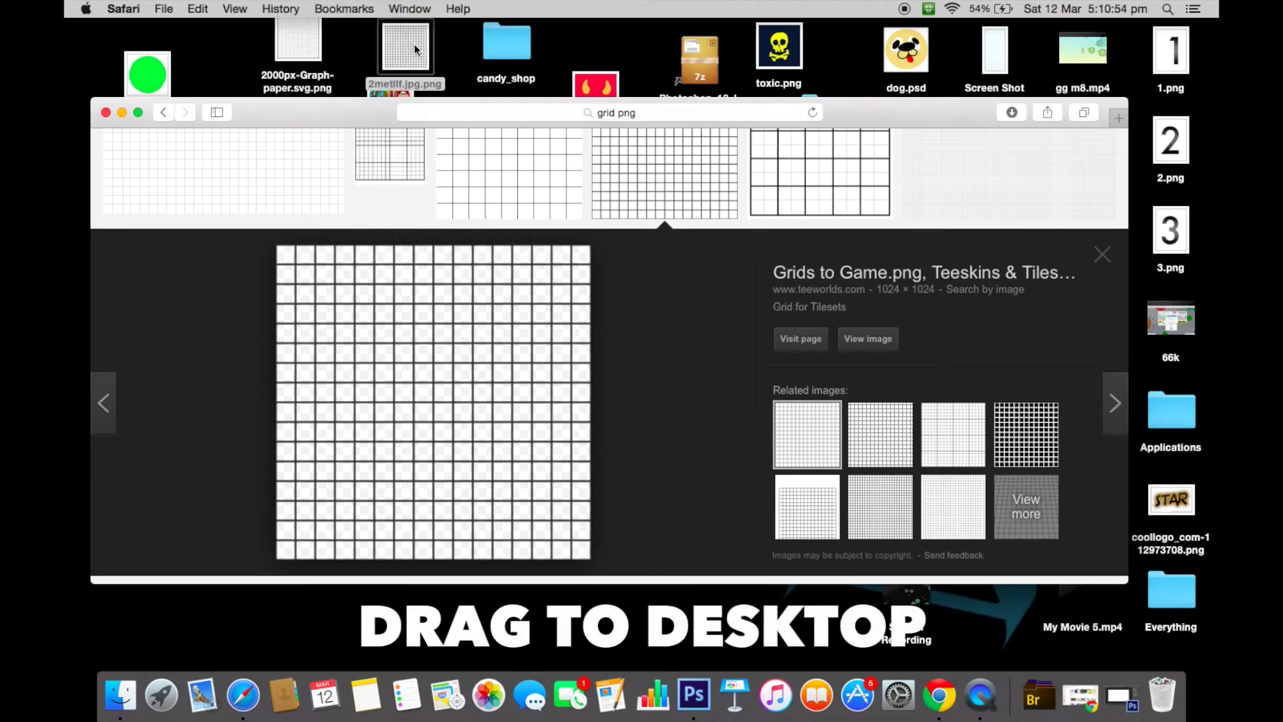
# Open 2000px-Graph-paper.svg.png from the desktop in Adobe Photoshop CS6
pyautogui.moveTo(194, 125); pyautogui.dragTo(194, 190)
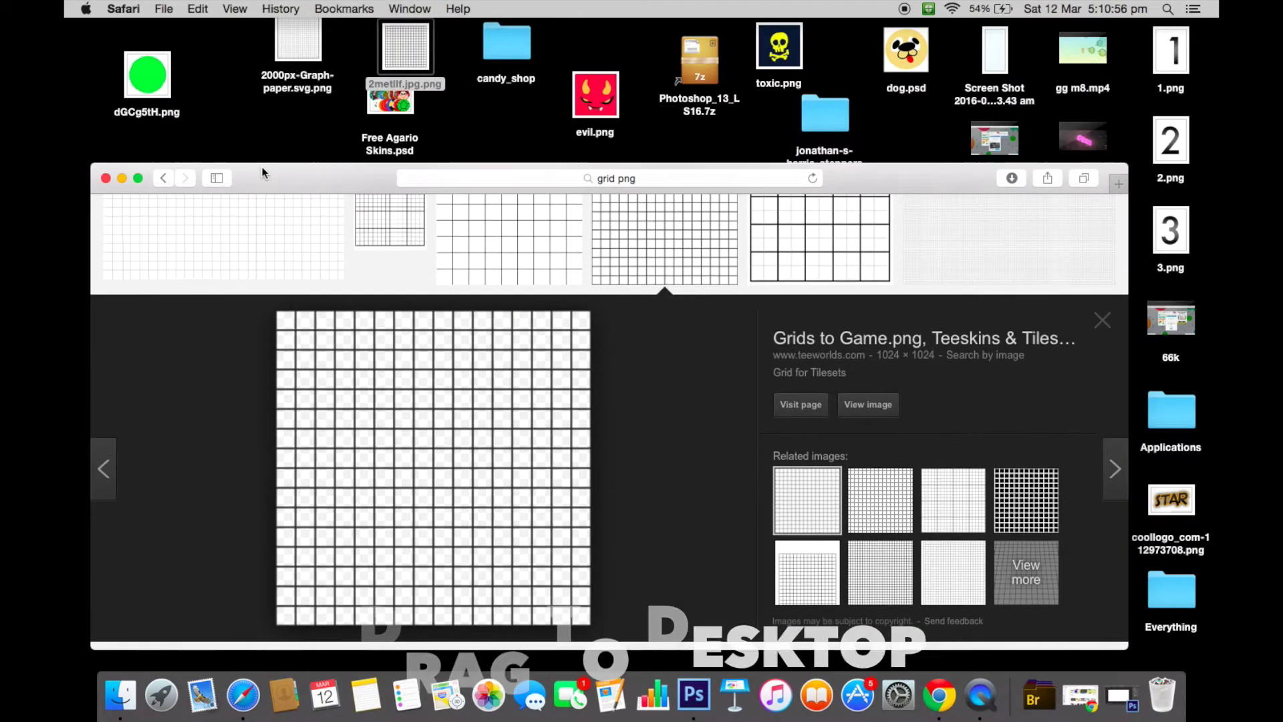
pyautogui.click(123, 178)
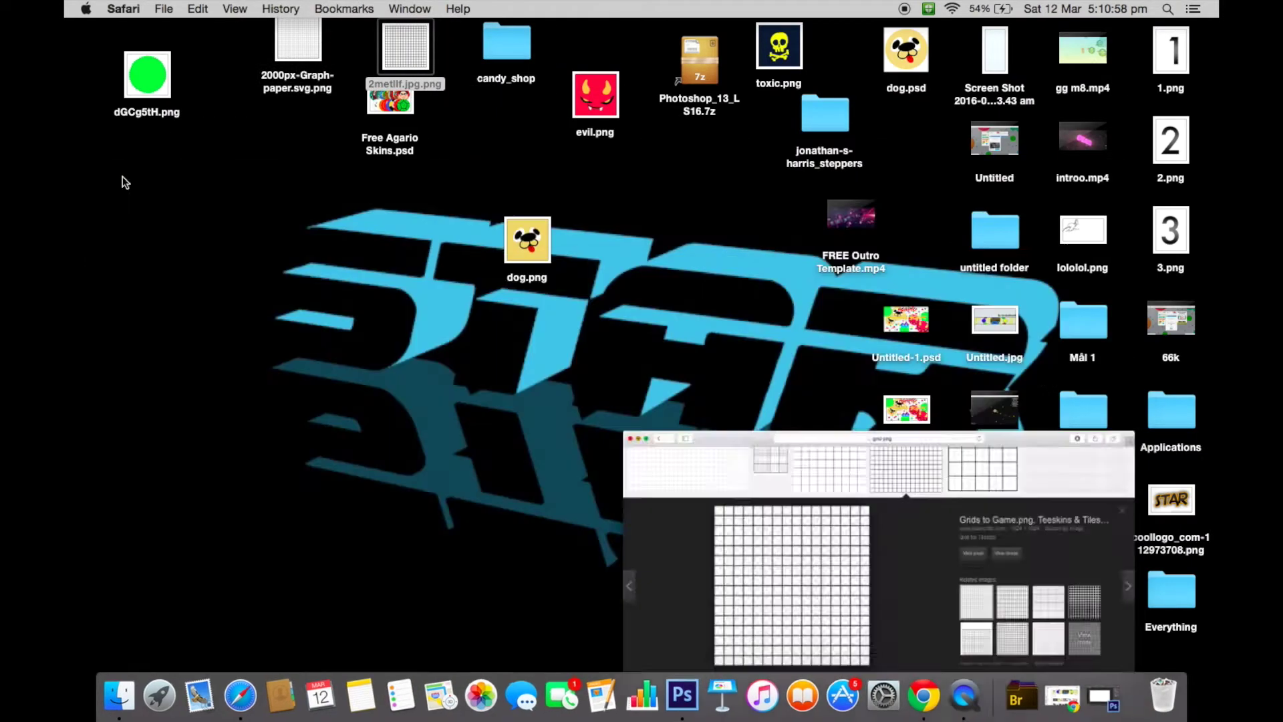
pyautogui.rightClick(309, 46)
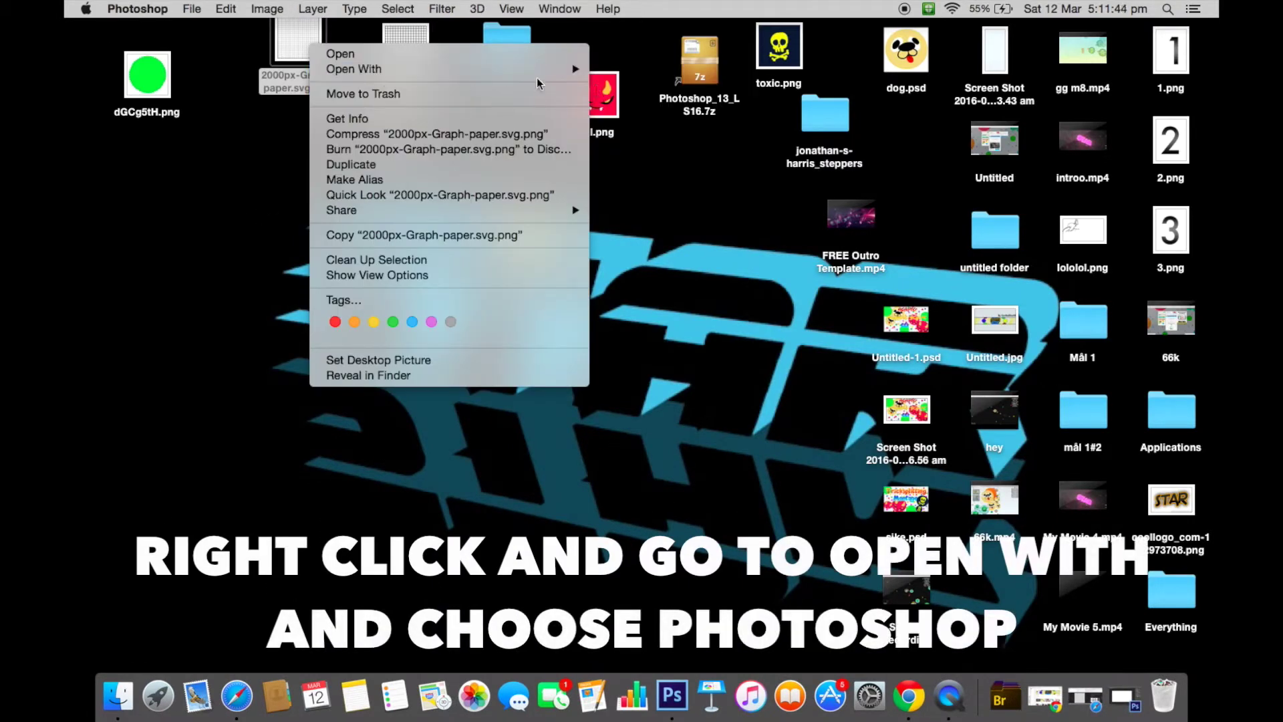
pyautogui.moveTo(354, 68)
pyautogui.click(682, 97)
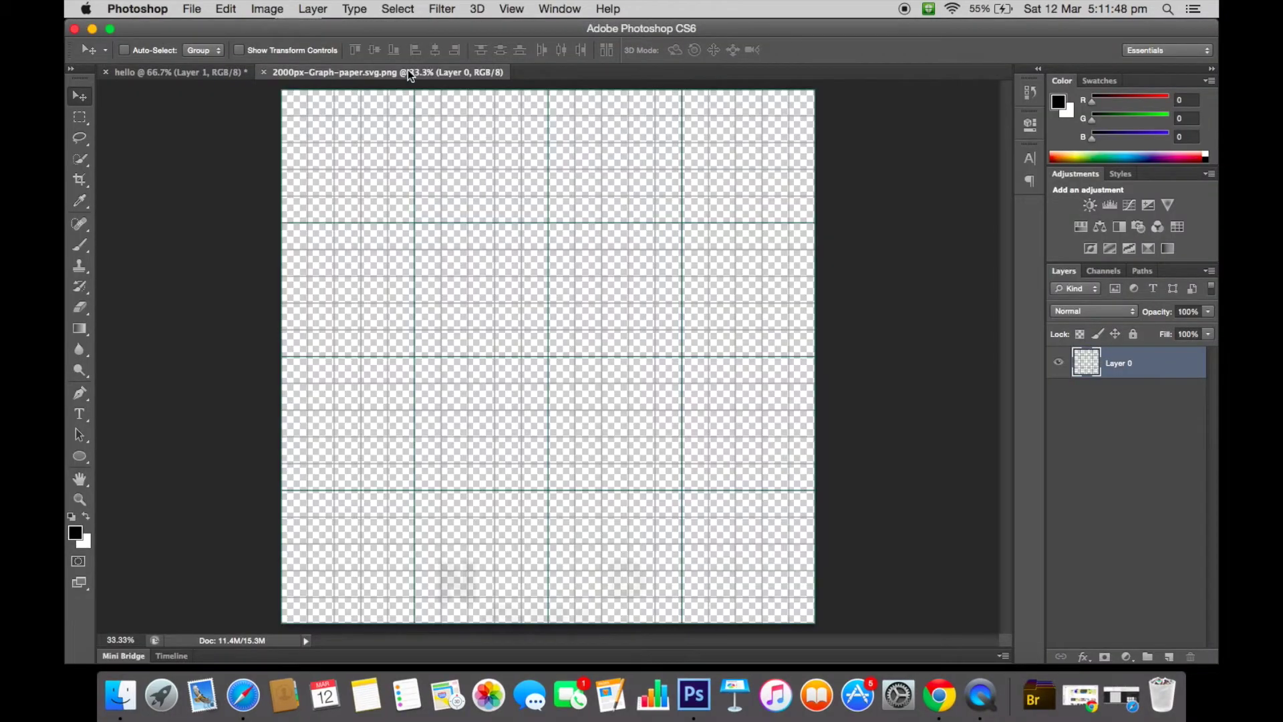
# Drag the graph-paper image into hello as a new layer and begin transforming it
pyautogui.moveTo(408, 69); pyautogui.dragTo(577, 340)
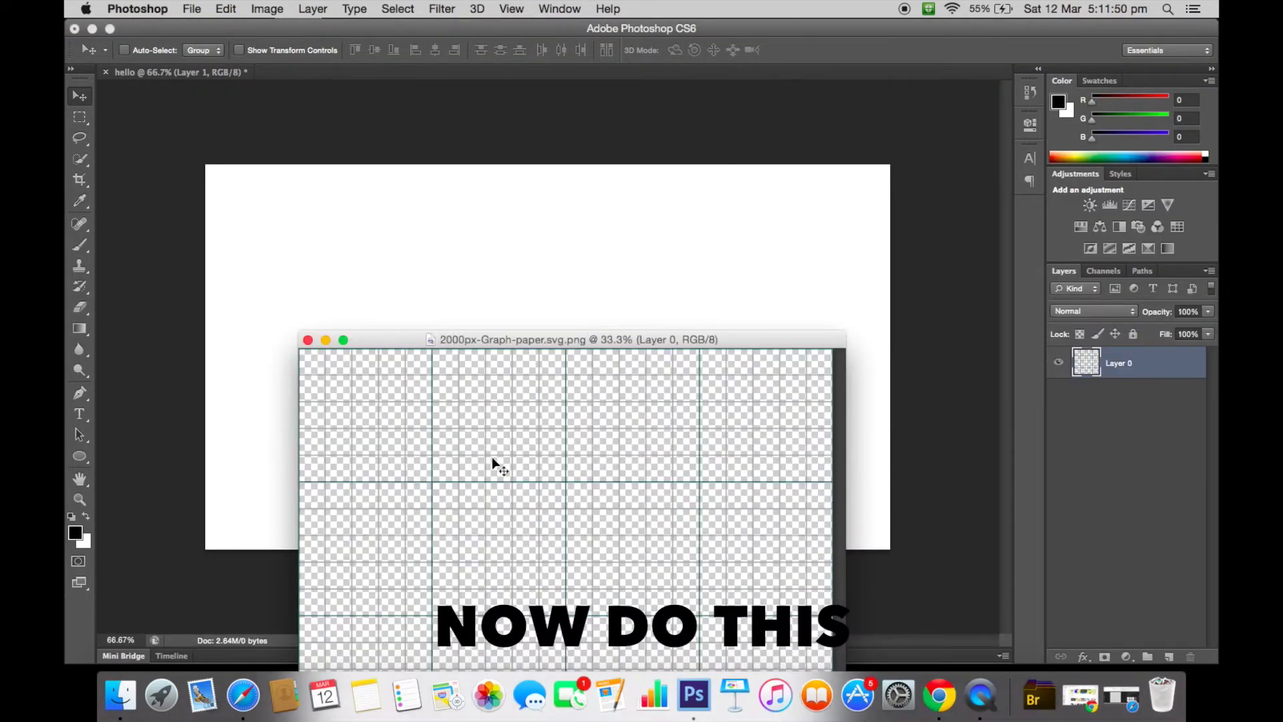
pyautogui.moveTo(500, 470); pyautogui.dragTo(500, 277)
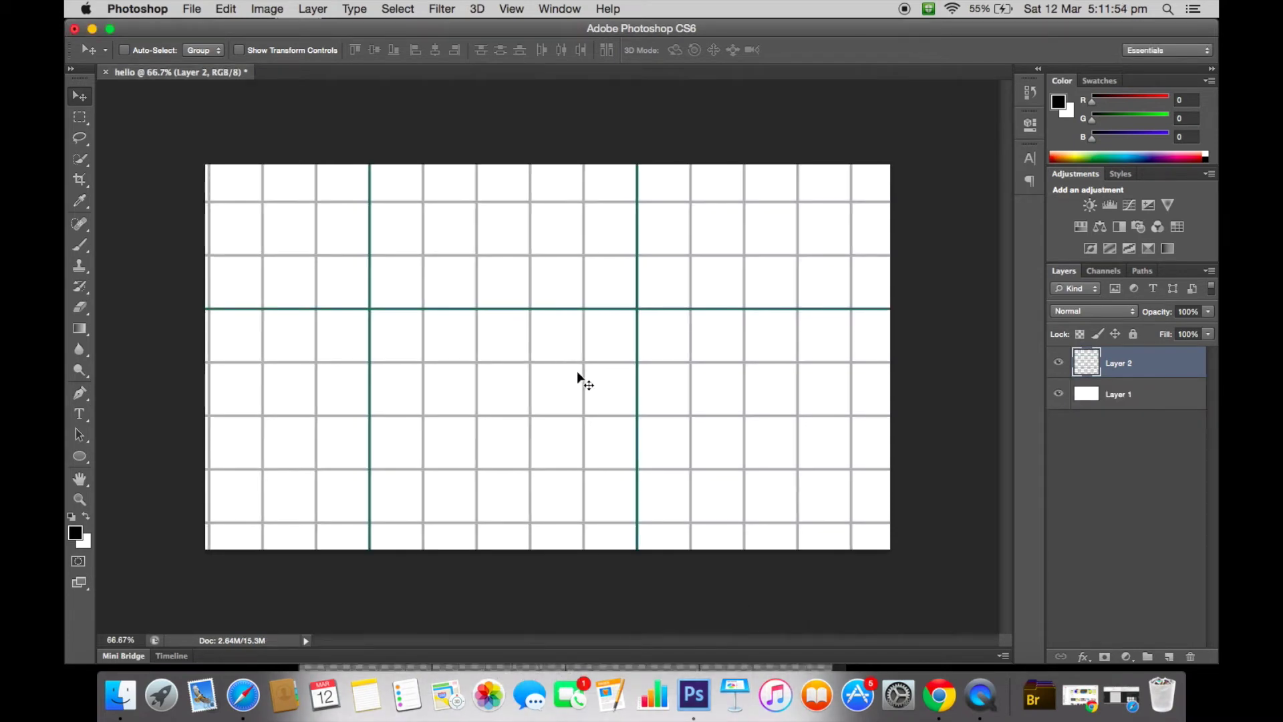
pyautogui.hotkey('ctrl', 't')
pyautogui.moveTo(634, 395)
pyautogui.mouseDown()
pyautogui.moveTo(338, 261)
pyautogui.moveTo(653, 423)
pyautogui.moveTo(237, 393)
pyautogui.moveTo(783, 421)
pyautogui.moveTo(503, 247)
pyautogui.moveTo(519, 496)
pyautogui.moveTo(519, 89)
pyautogui.moveTo(474, 399)
pyautogui.moveTo(506, 271)
pyautogui.moveTo(492, 131)
pyautogui.moveTo(520, 314)
pyautogui.moveTo(532, 247)
pyautogui.moveTo(535, 303)
pyautogui.mouseUp()
# Stretch the grid's right, top, left and bottom edges to the canvas edges and commit
pyautogui.moveTo(745, 382); pyautogui.dragTo(889, 382)
pyautogui.moveTo(590, 214); pyautogui.dragTo(590, 164)
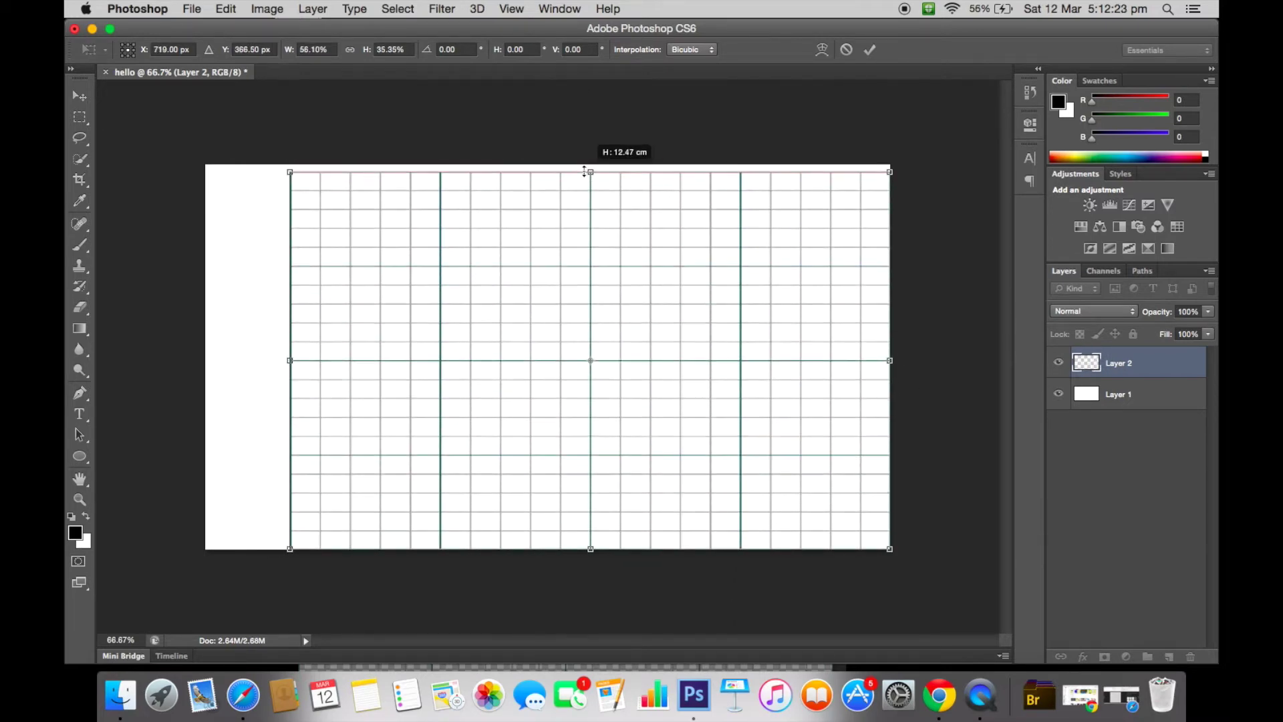
pyautogui.moveTo(289, 357); pyautogui.dragTo(209, 358)
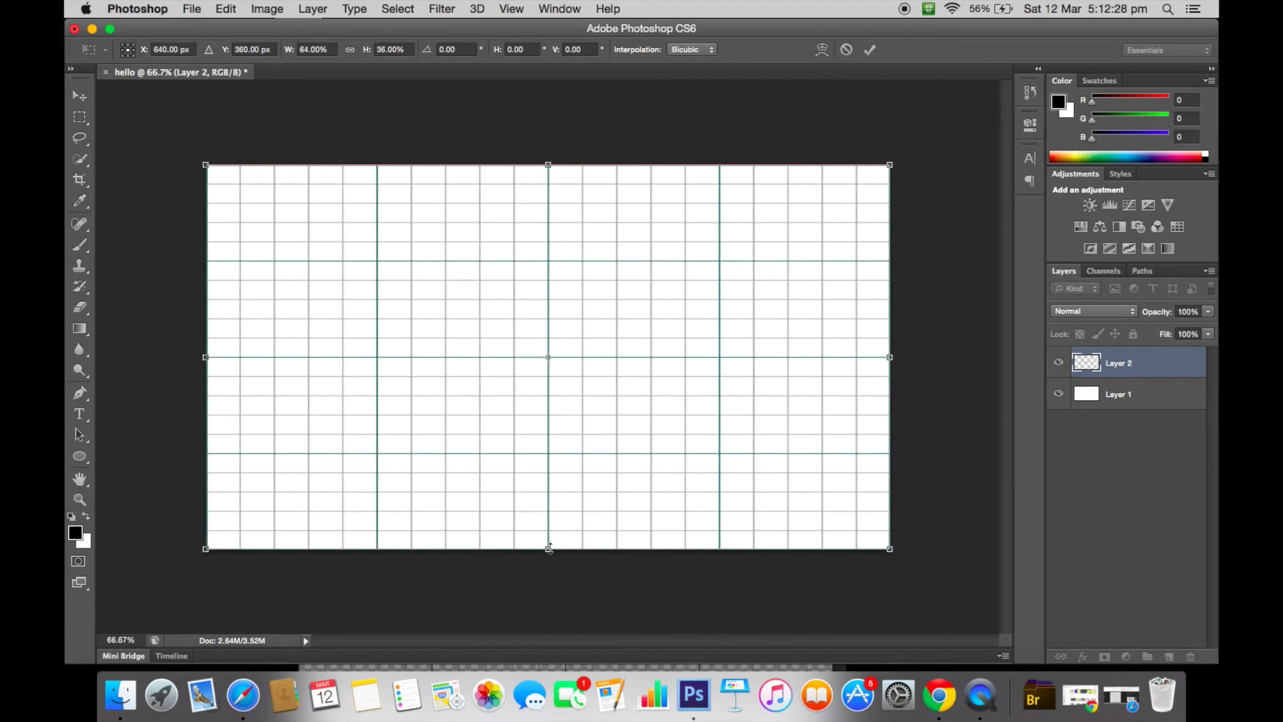
pyautogui.moveTo(549, 549); pyautogui.dragTo(534, 643)
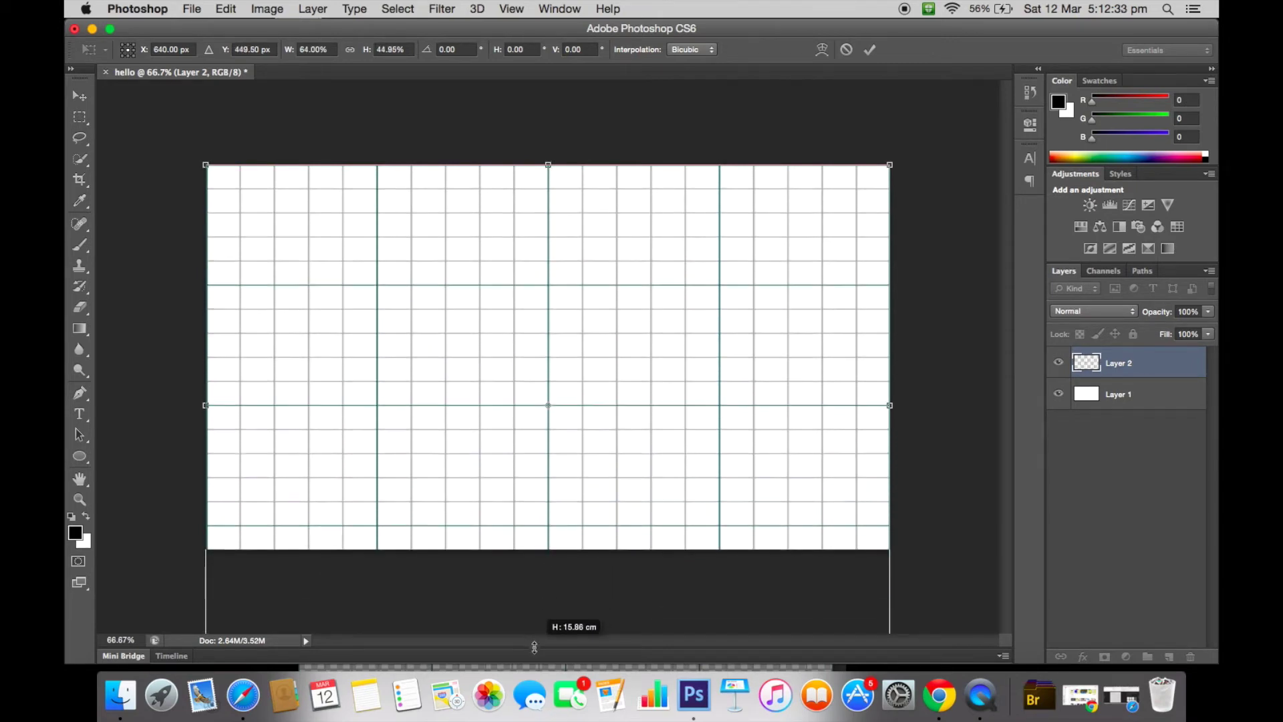
pyautogui.moveTo(534, 644); pyautogui.dragTo(530, 678)
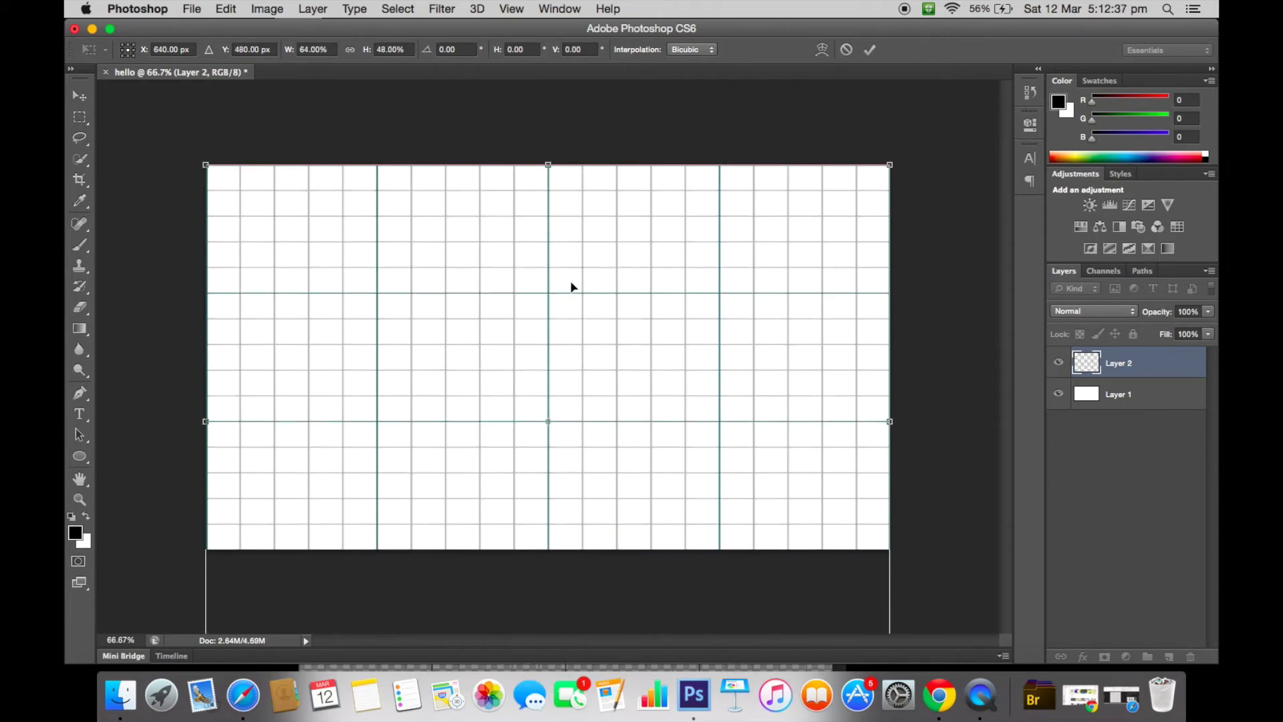
pyautogui.press('Return')
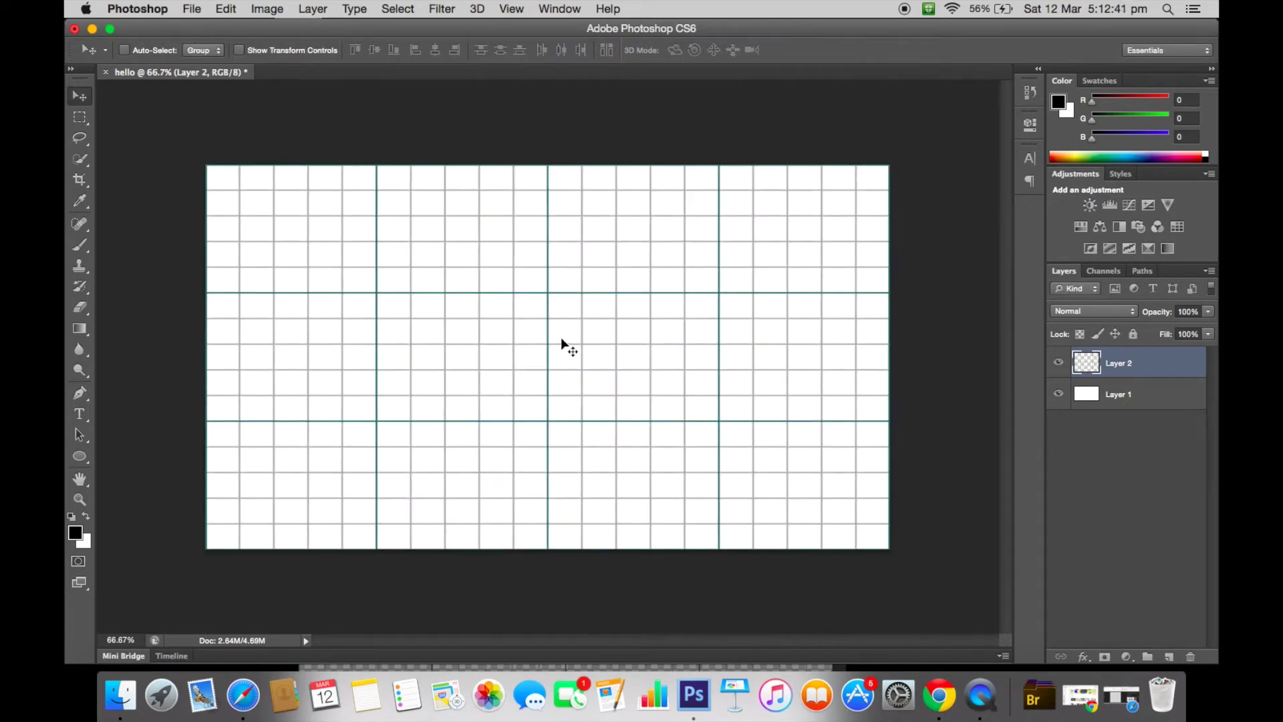
# Open dGCg5tH.png from the desktop in Photoshop
pyautogui.click(93, 30)
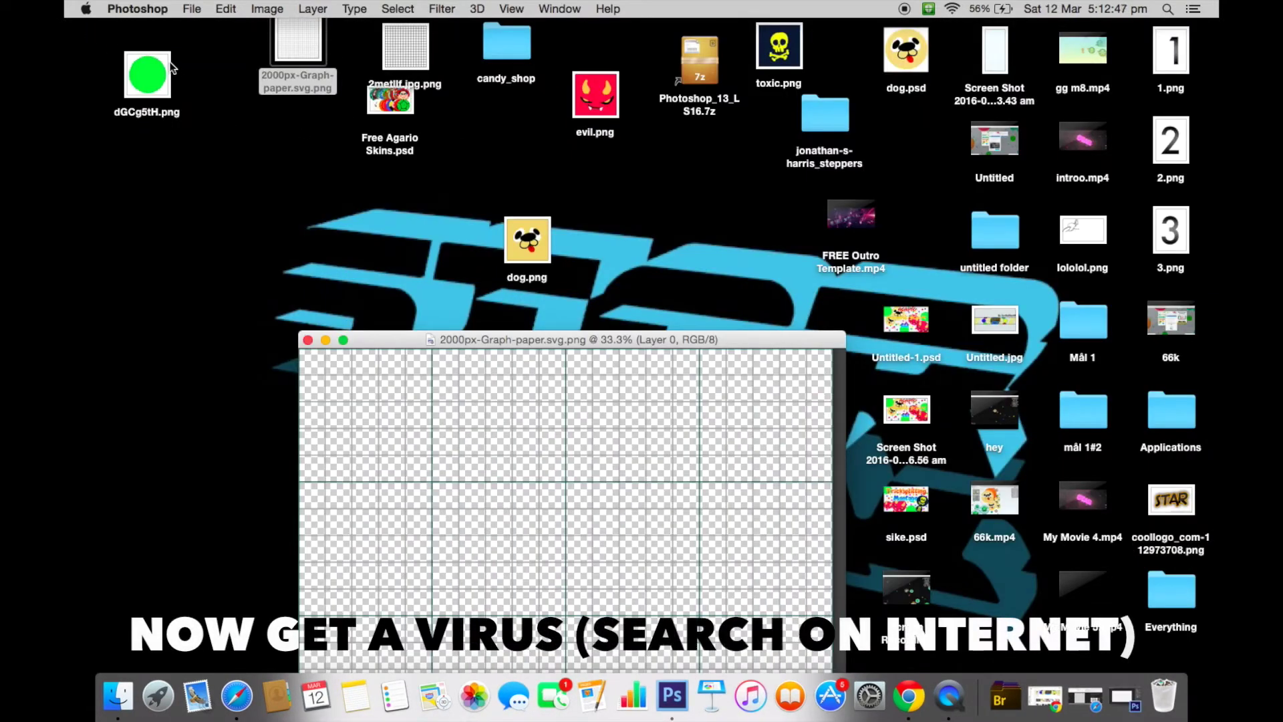
pyautogui.rightClick(156, 72)
pyautogui.moveTo(251, 90)
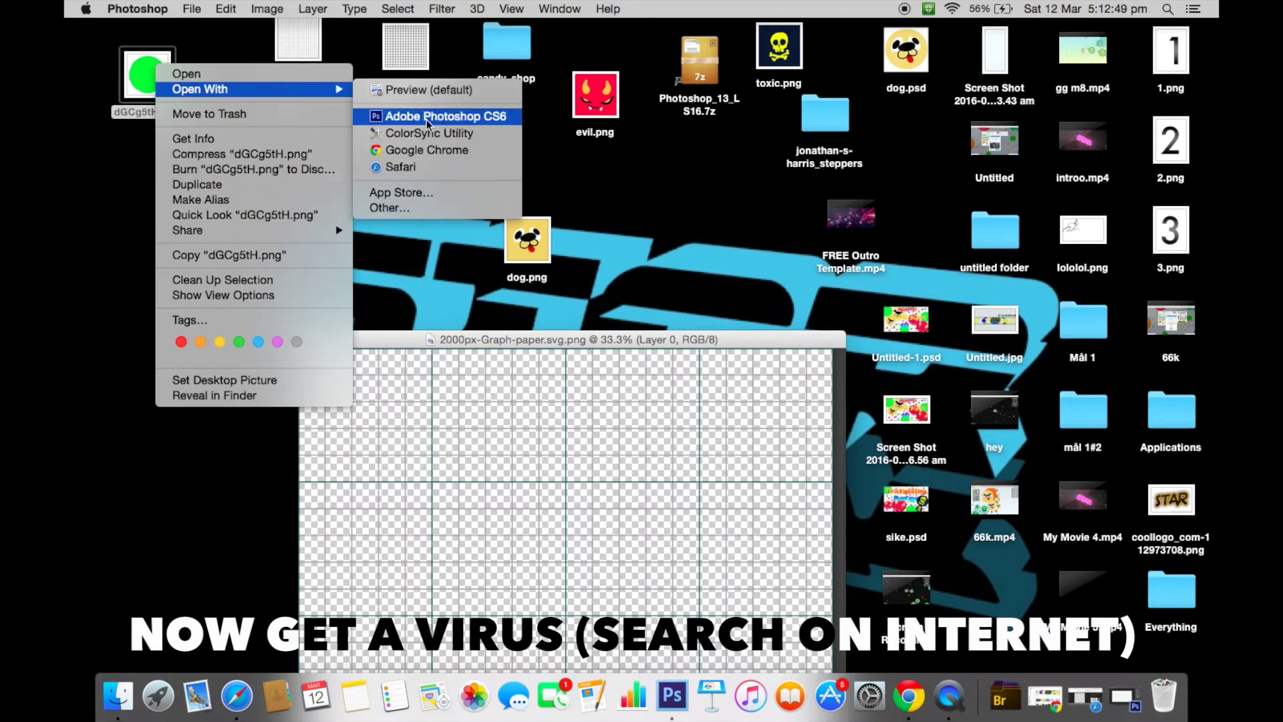
pyautogui.click(437, 117)
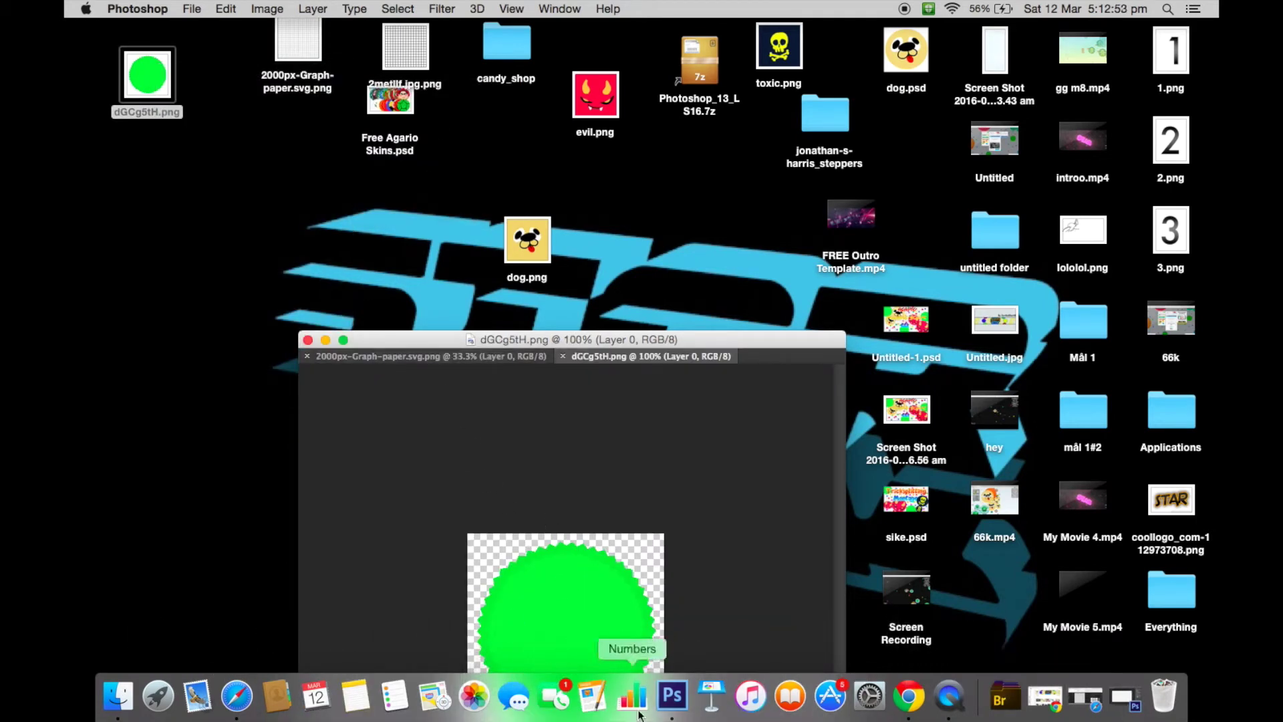
pyautogui.click(659, 707)
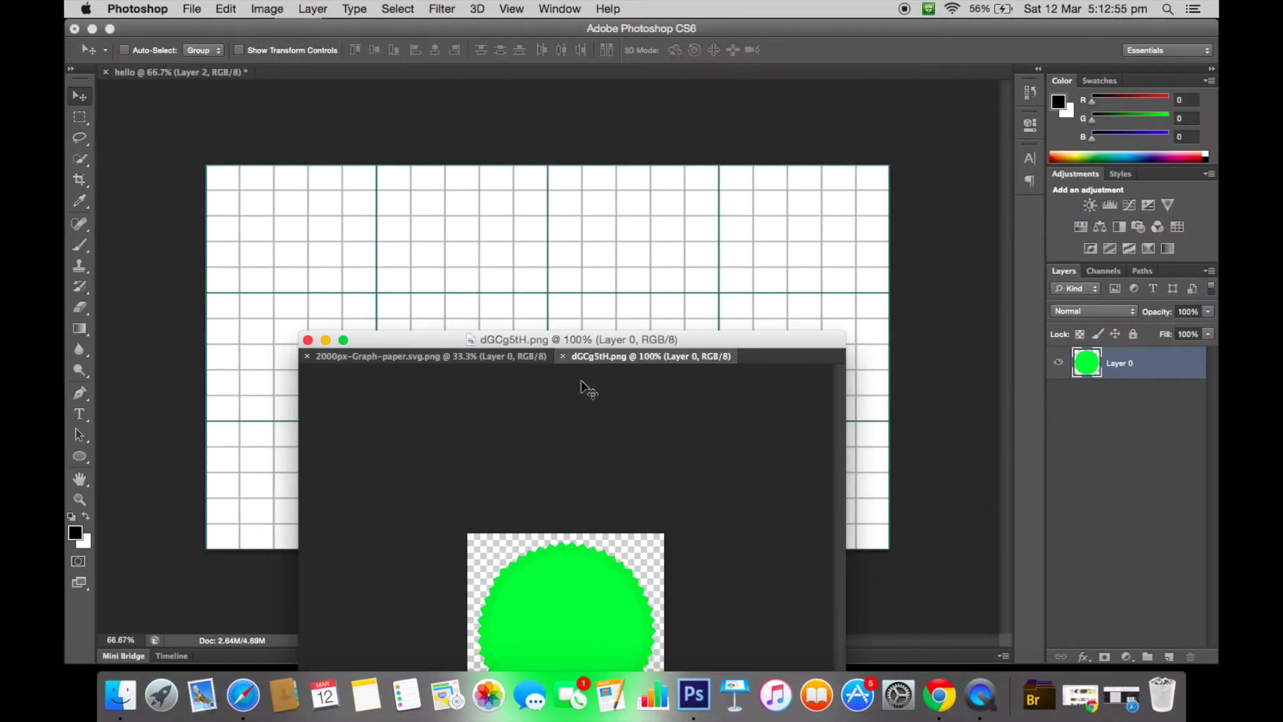
# Place the green circle in hello's top-left corner and enlarge it to about 115%
pyautogui.moveTo(574, 529)
pyautogui.mouseDown()
pyautogui.moveTo(577, 195)
pyautogui.moveTo(217, 199)
pyautogui.mouseUp()
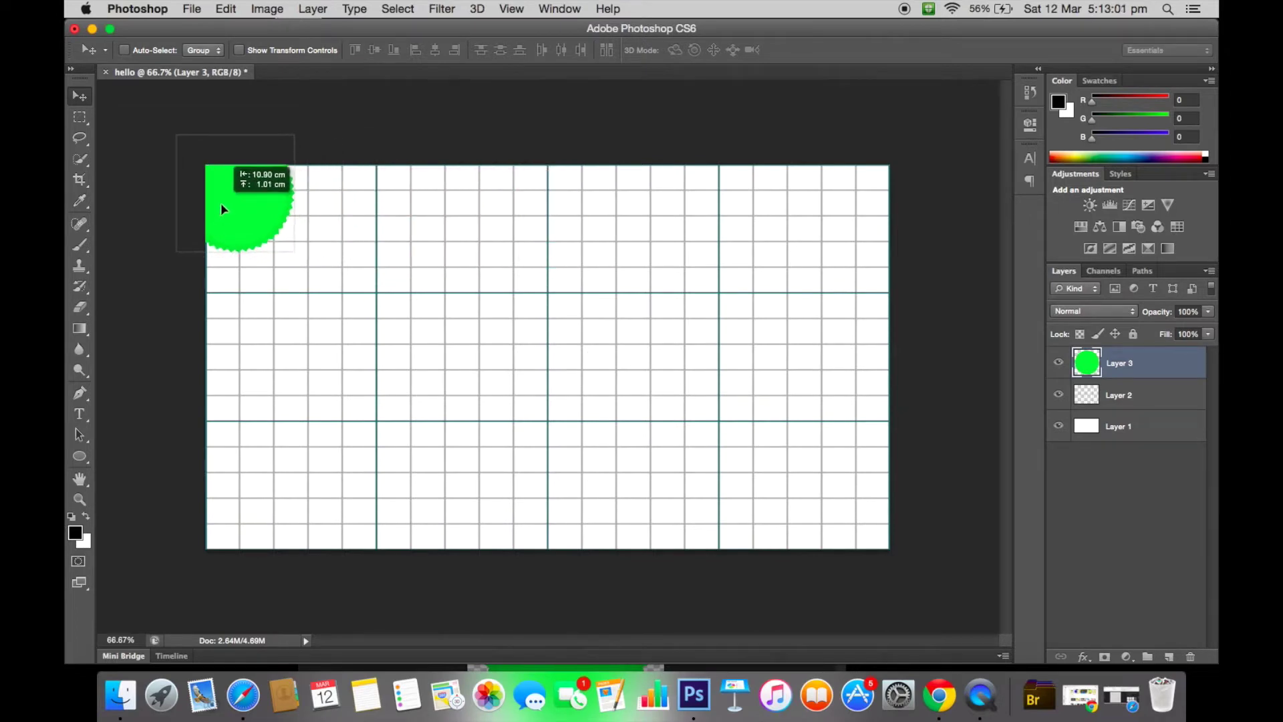
pyautogui.moveTo(218, 202); pyautogui.dragTo(221, 203)
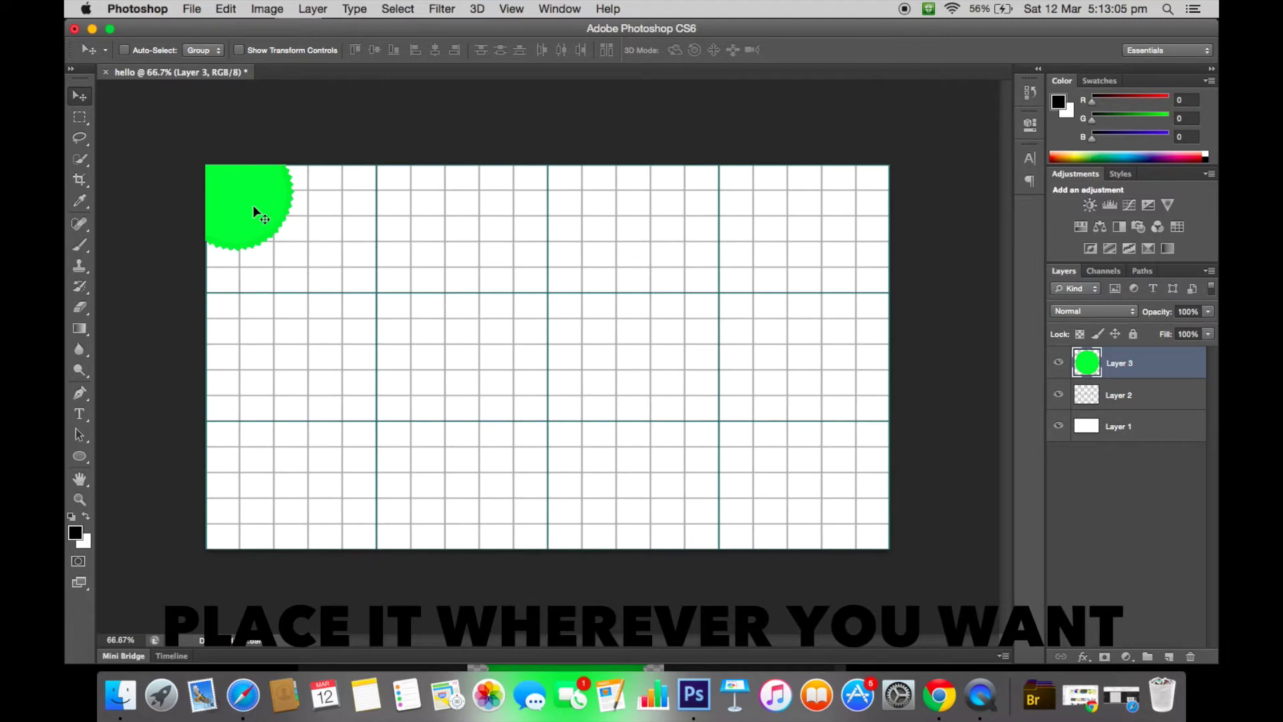
pyautogui.hotkey('ctrl', 't')
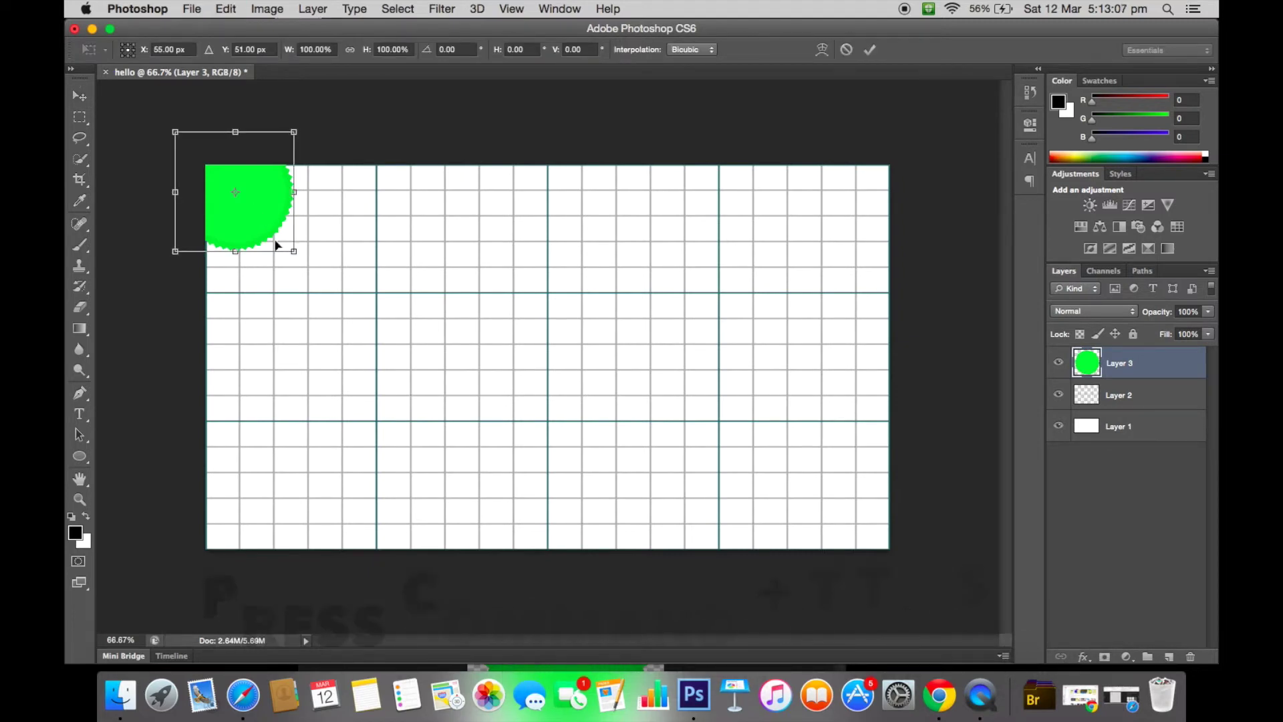
pyautogui.moveTo(294, 251); pyautogui.dragTo(313, 268)
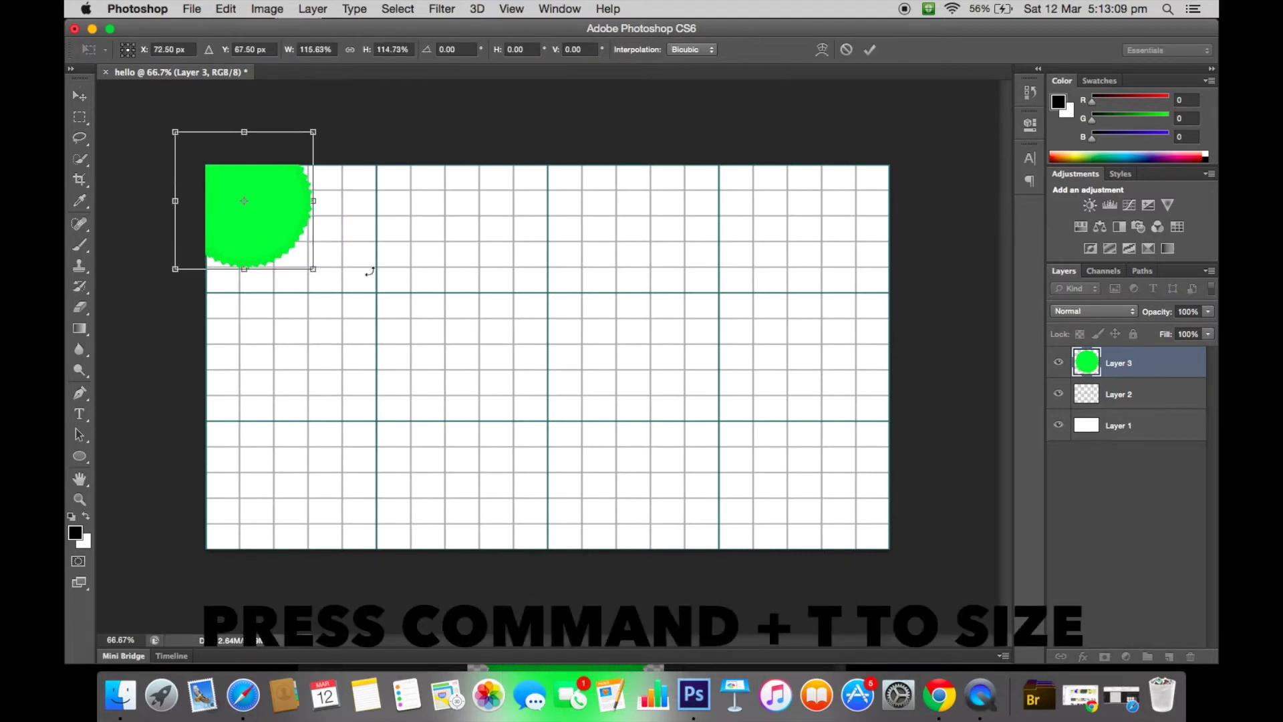
# Apply the green circle's resize and duplicate Layer 3 as Layer 3 copy
pyautogui.press('Return')
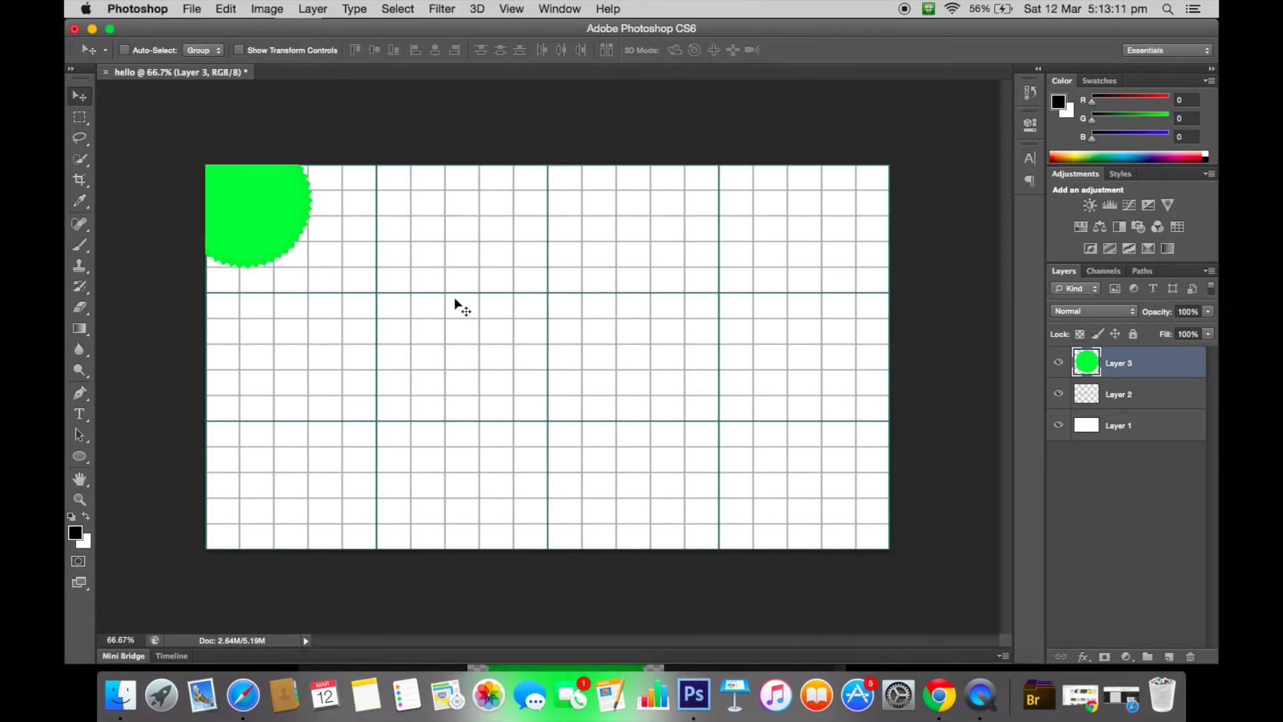
pyautogui.rightClick(1133, 359)
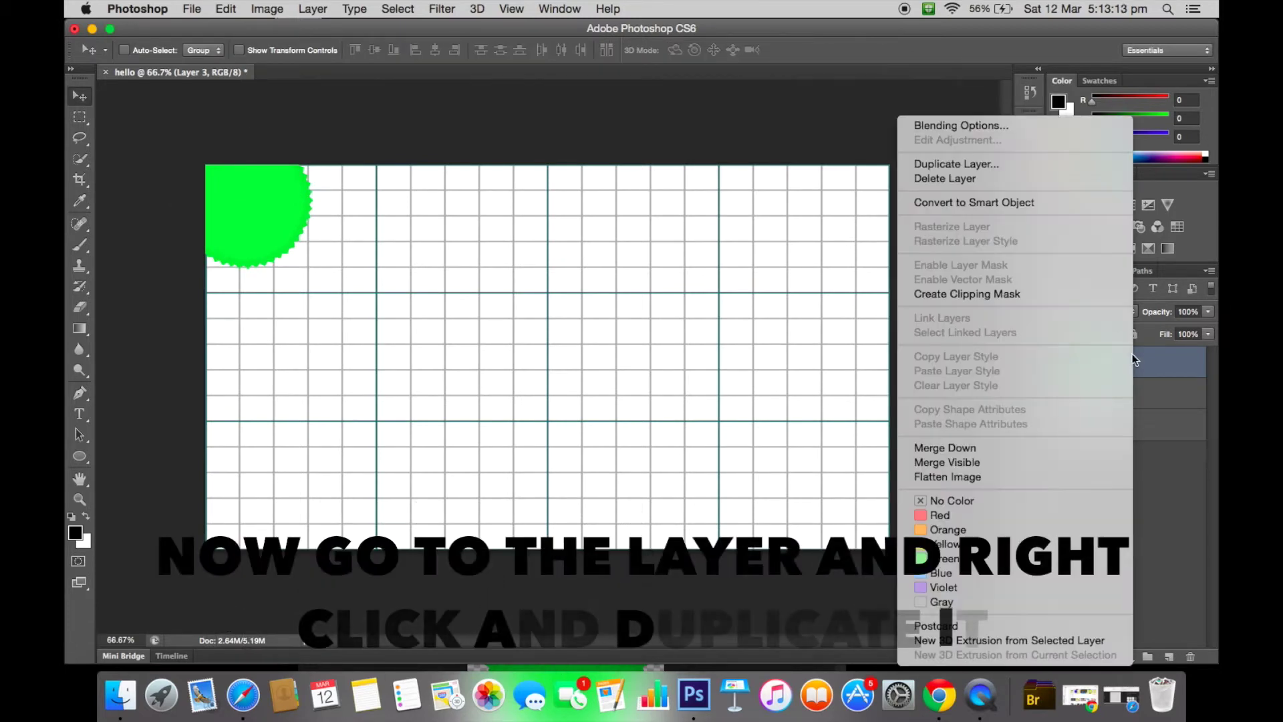
pyautogui.click(990, 166)
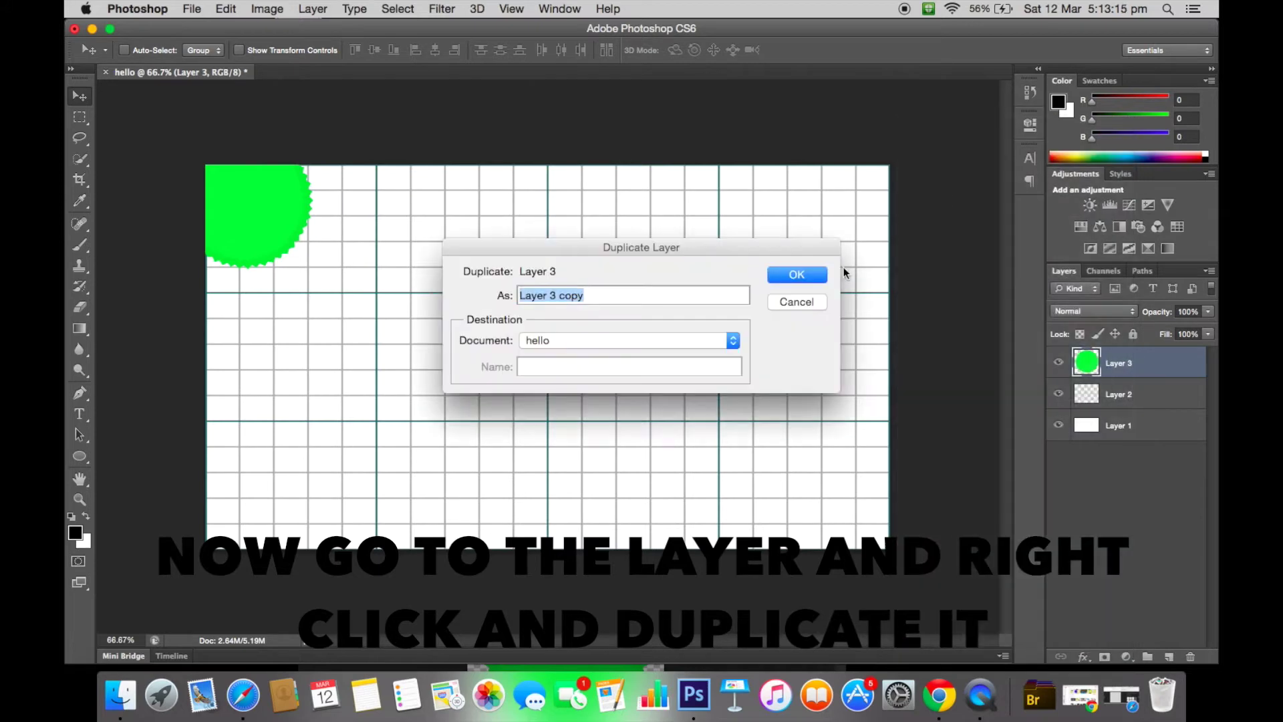
pyautogui.click(794, 276)
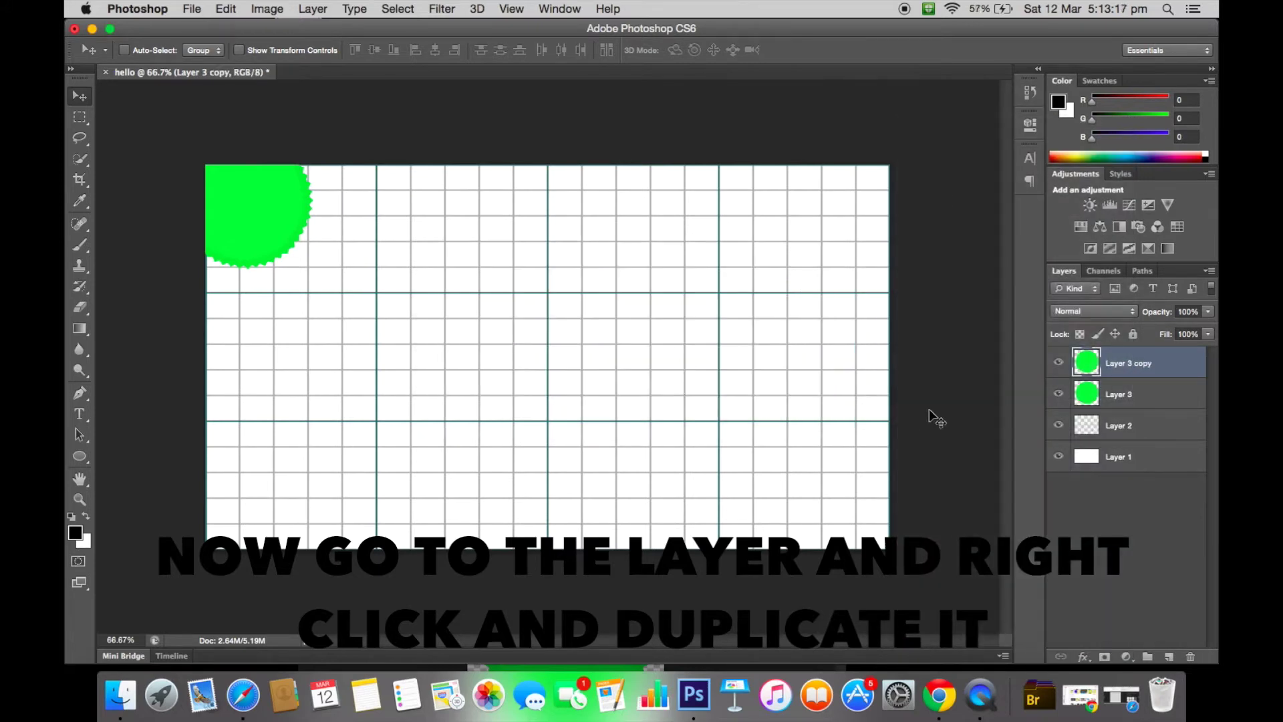
# Move Layer 3 copy to the bottom centre of the grid and enlarge it slightly
pyautogui.moveTo(264, 216); pyautogui.dragTo(594, 518)
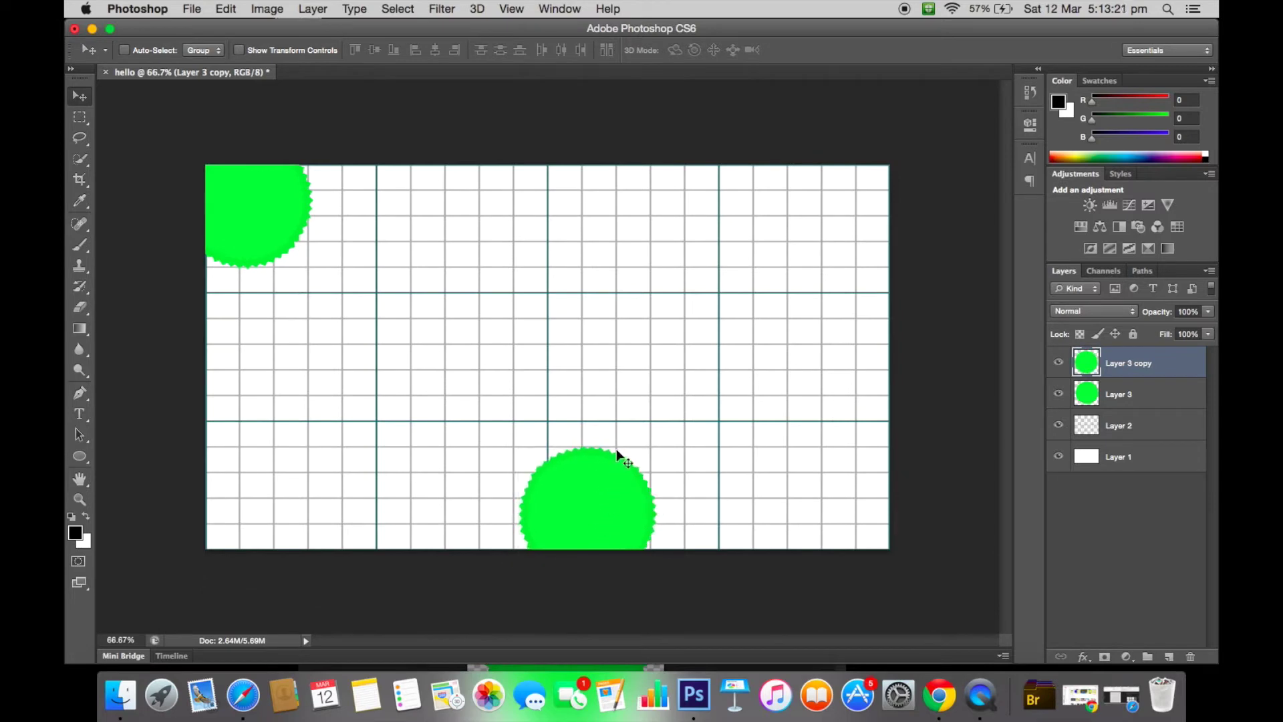
pyautogui.hotkey('ctrl', 't')
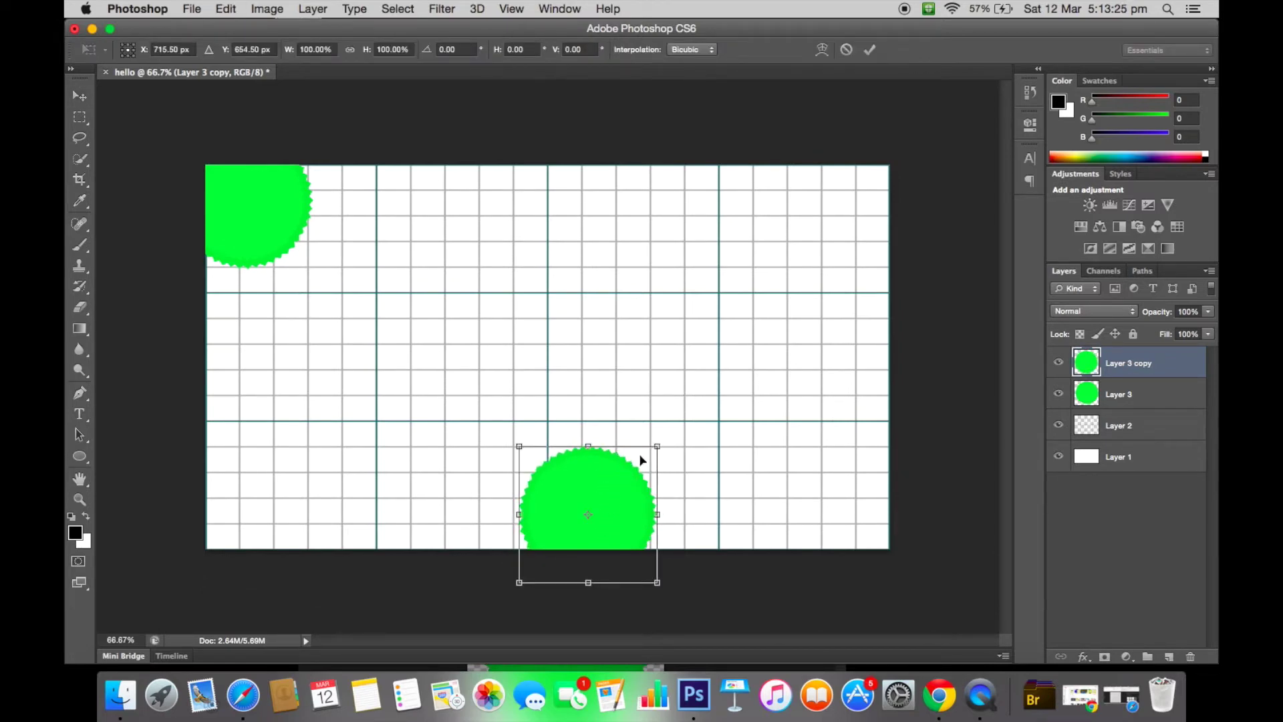
pyautogui.moveTo(662, 444); pyautogui.dragTo(669, 438)
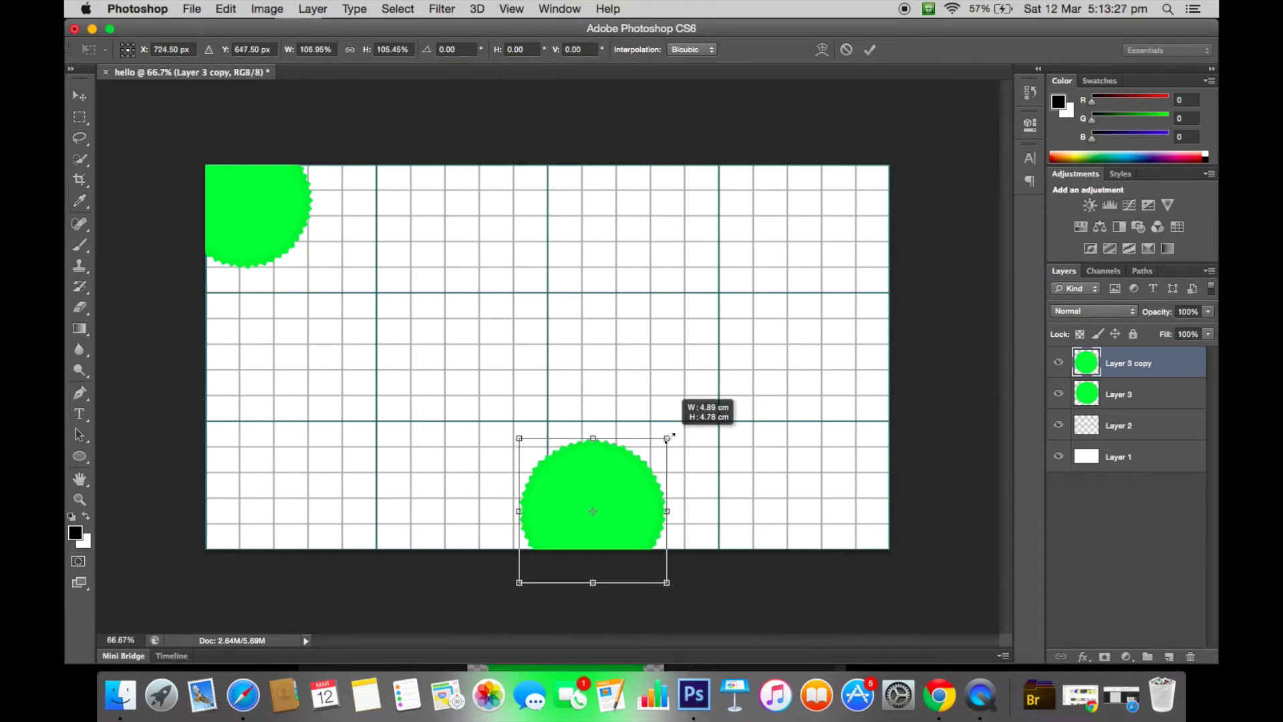
pyautogui.press('Return')
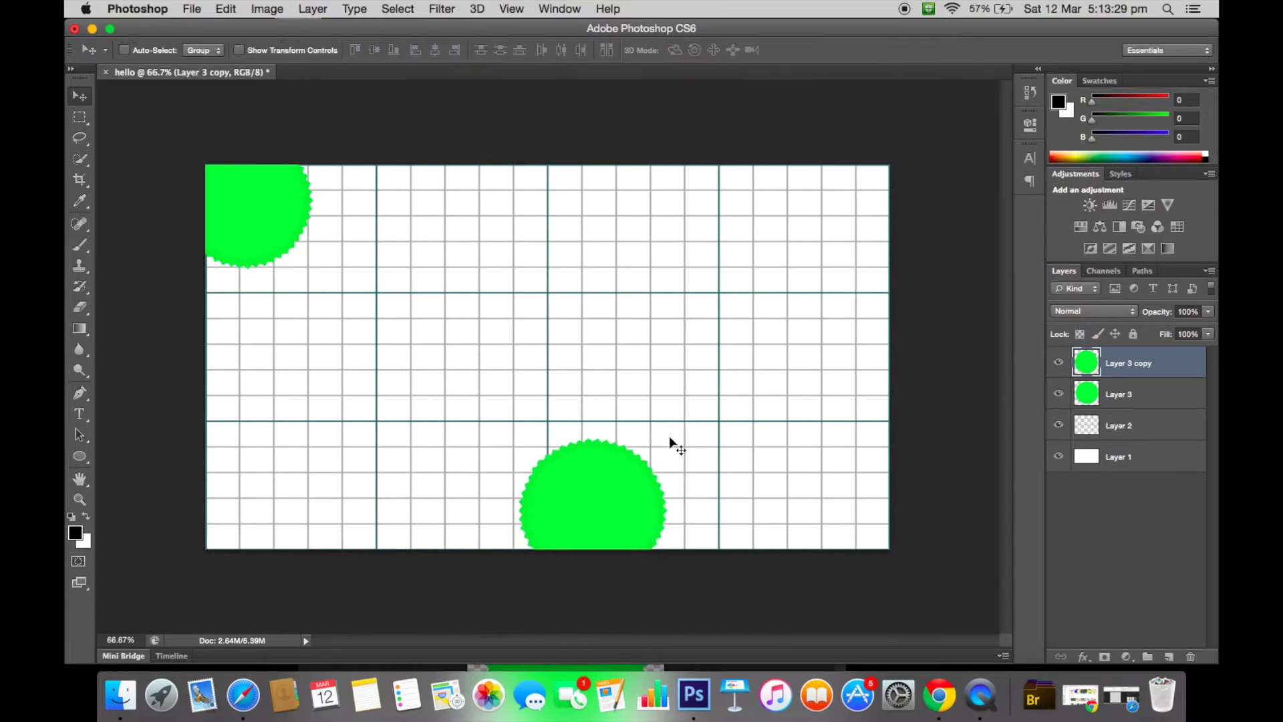
pyautogui.click(79, 246)
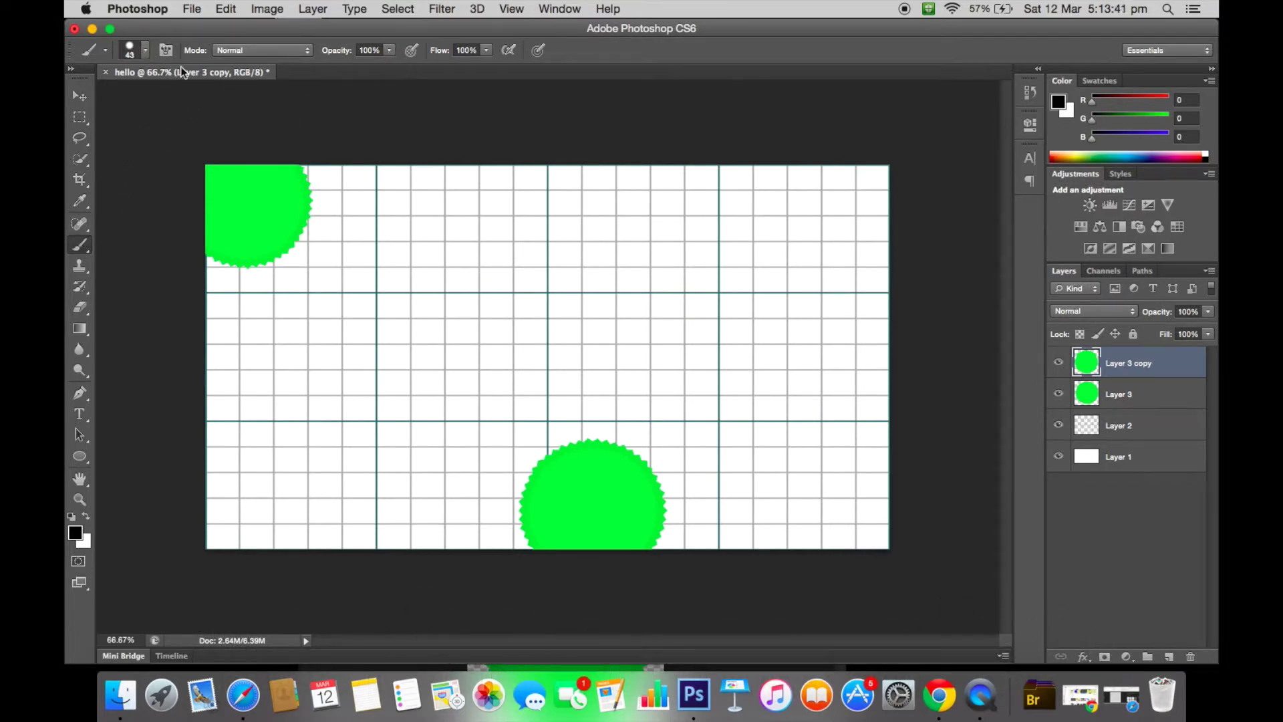
# Set up a 43 px, 100% hardness brush with red #ef1a1a as the foreground colour
pyautogui.click(146, 51)
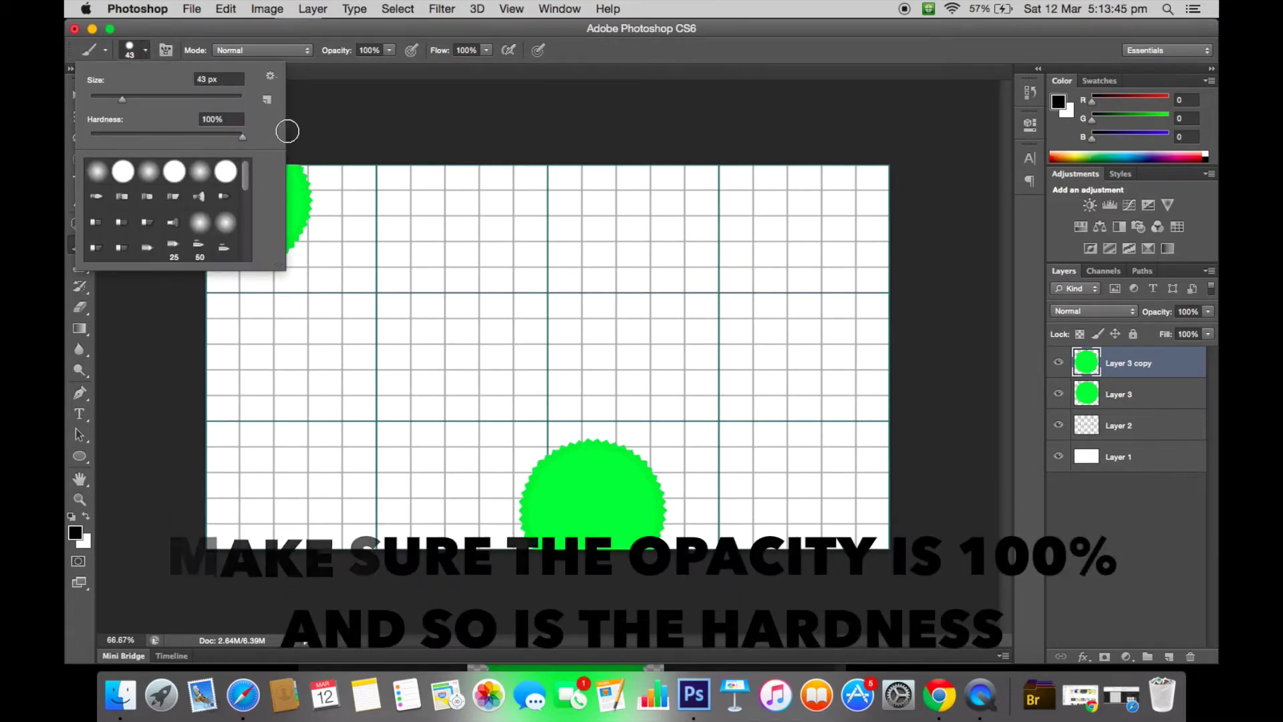
pyautogui.click(324, 123)
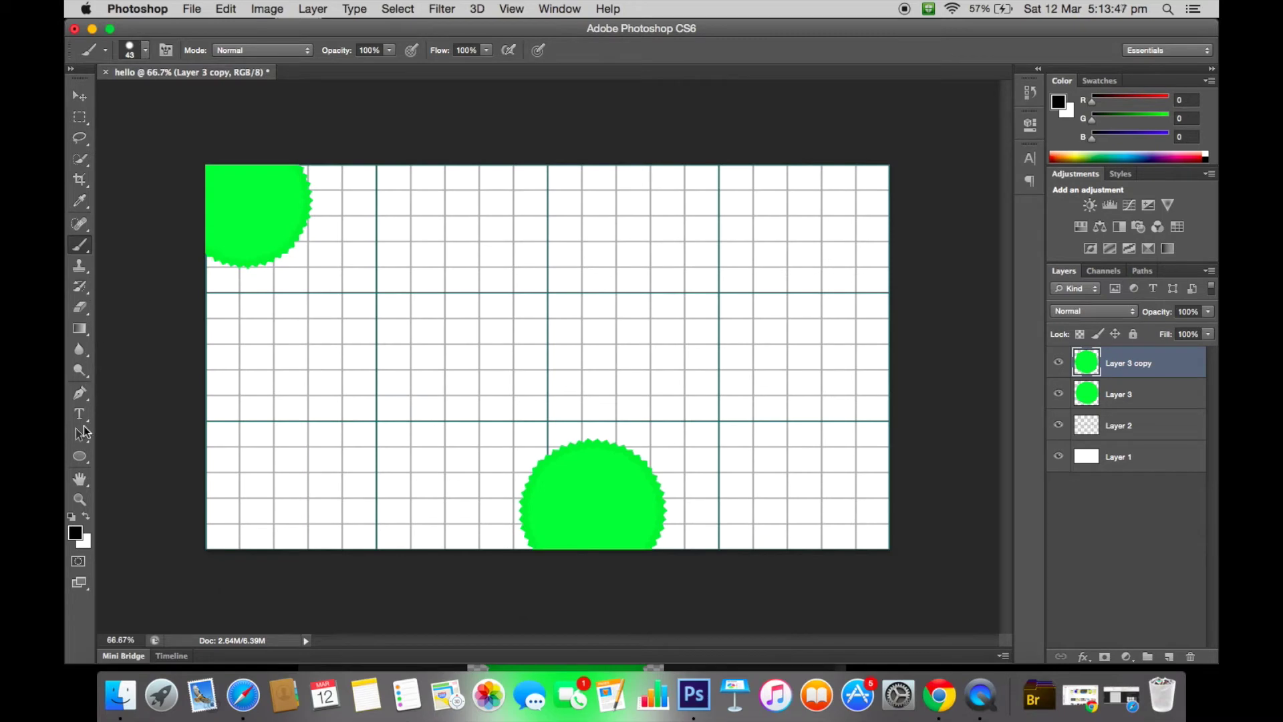
pyautogui.click(77, 533)
pyautogui.moveTo(576, 295)
pyautogui.mouseDown()
pyautogui.moveTo(629, 199)
pyautogui.moveTo(609, 209)
pyautogui.mouseUp()
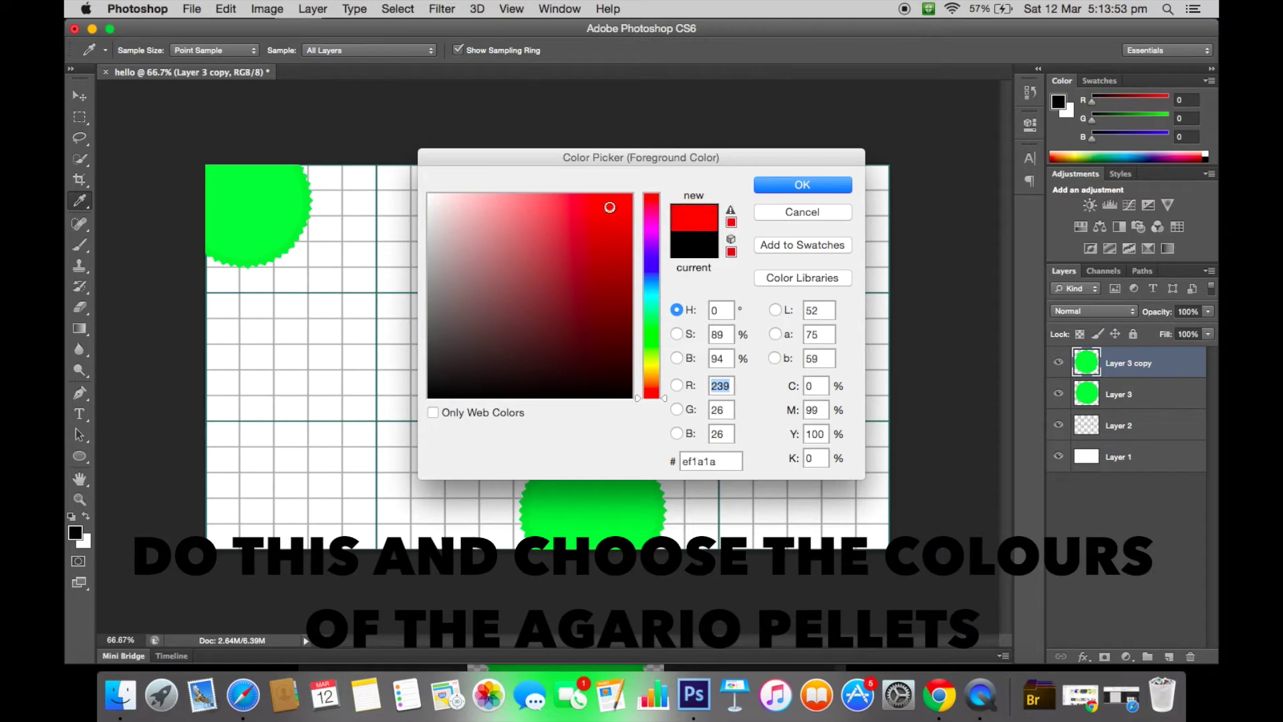
pyautogui.click(823, 187)
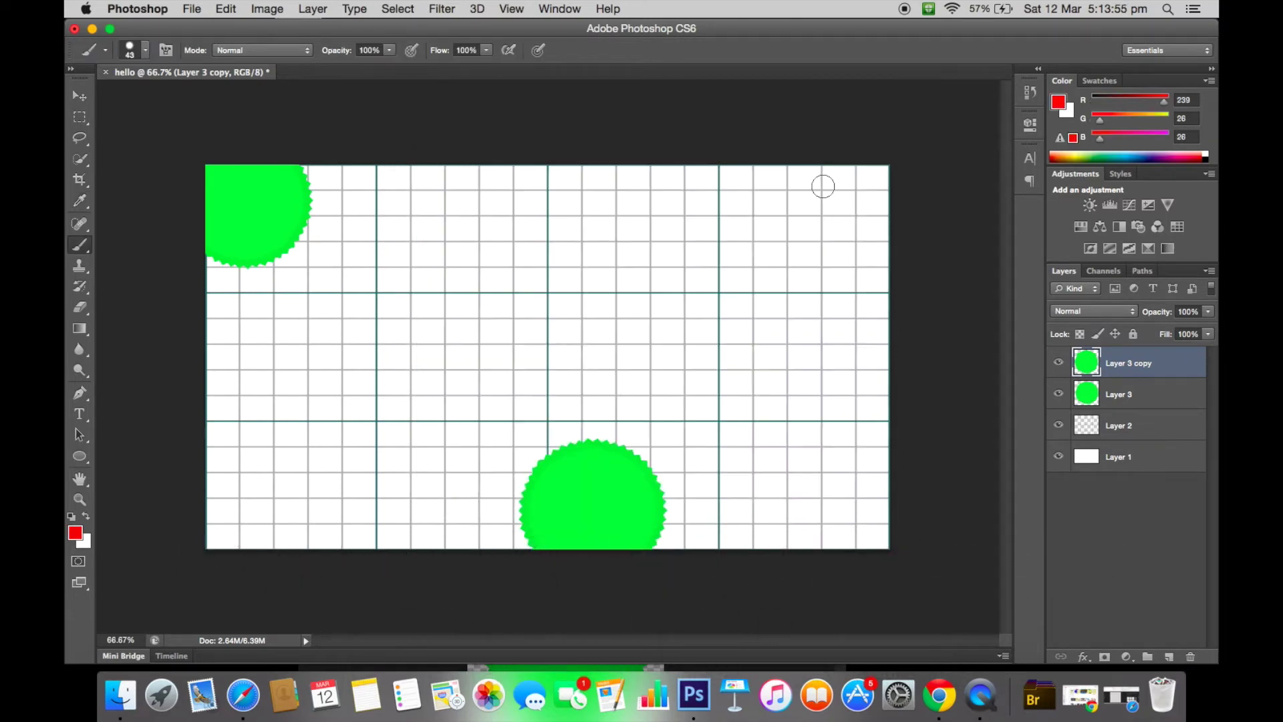
# Dab nine red pellets scattered across the grid background
pyautogui.click(846, 191)
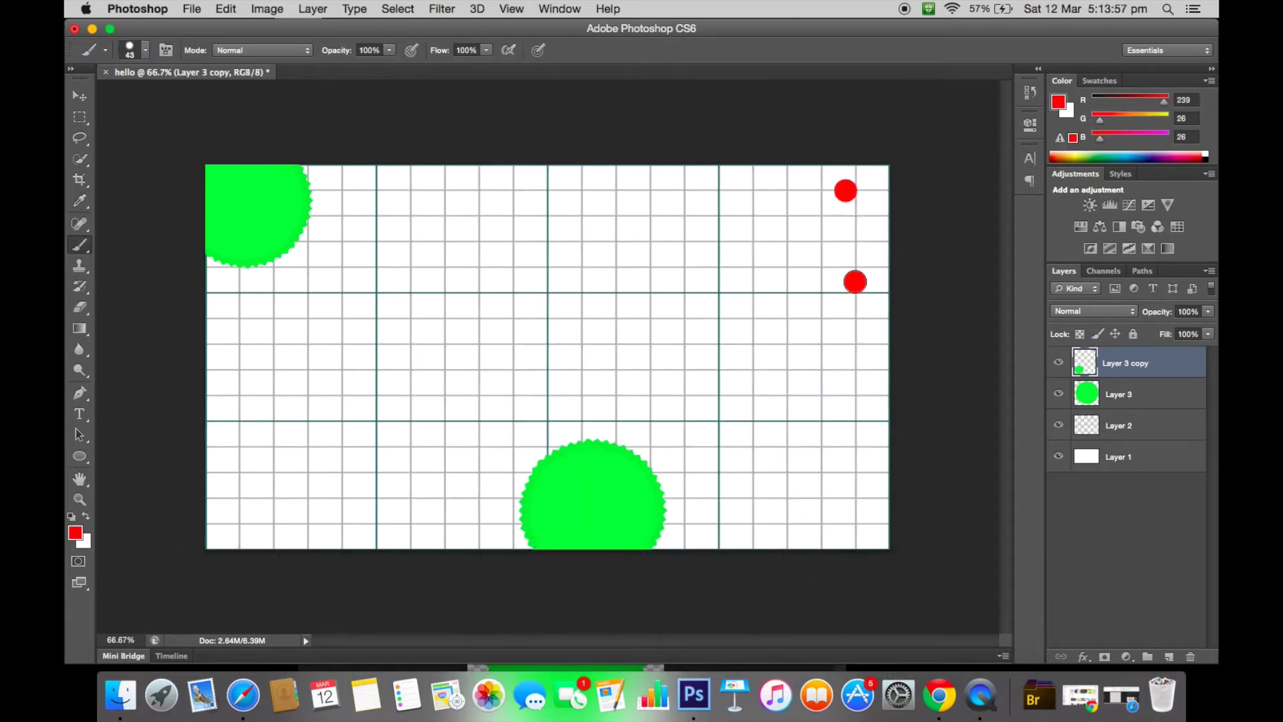
pyautogui.click(673, 272)
pyautogui.click(541, 250)
pyautogui.click(399, 375)
pyautogui.click(308, 500)
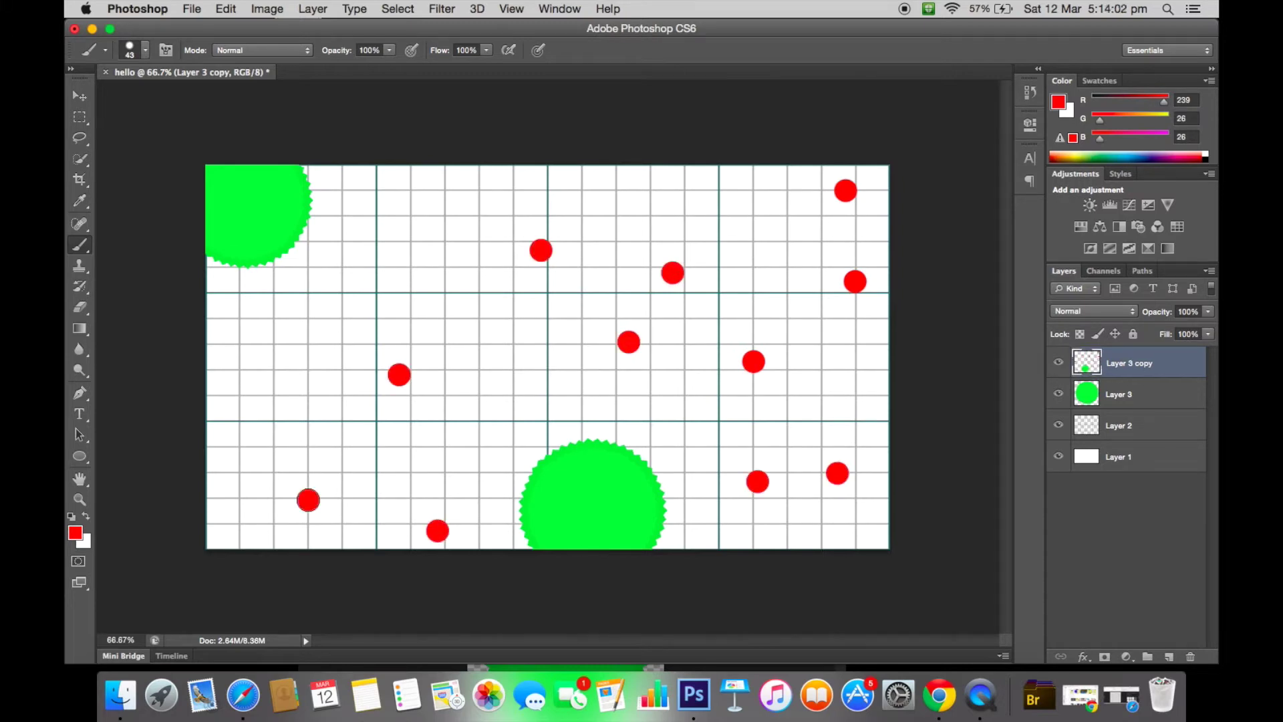
pyautogui.click(390, 260)
pyautogui.click(495, 329)
pyautogui.click(407, 190)
pyautogui.click(264, 322)
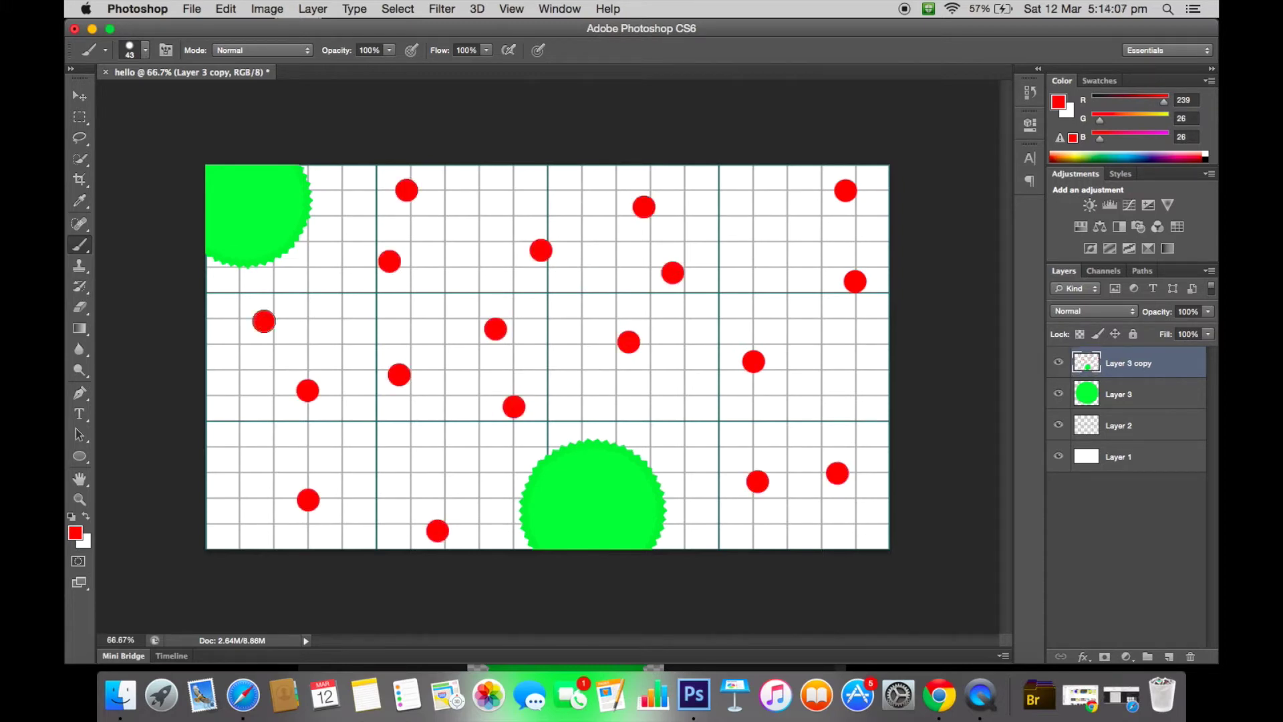
# Paint four orange #e6ac21 pellets, then begin choosing yellow #e6df21
pyautogui.click(78, 535)
pyautogui.click(654, 373)
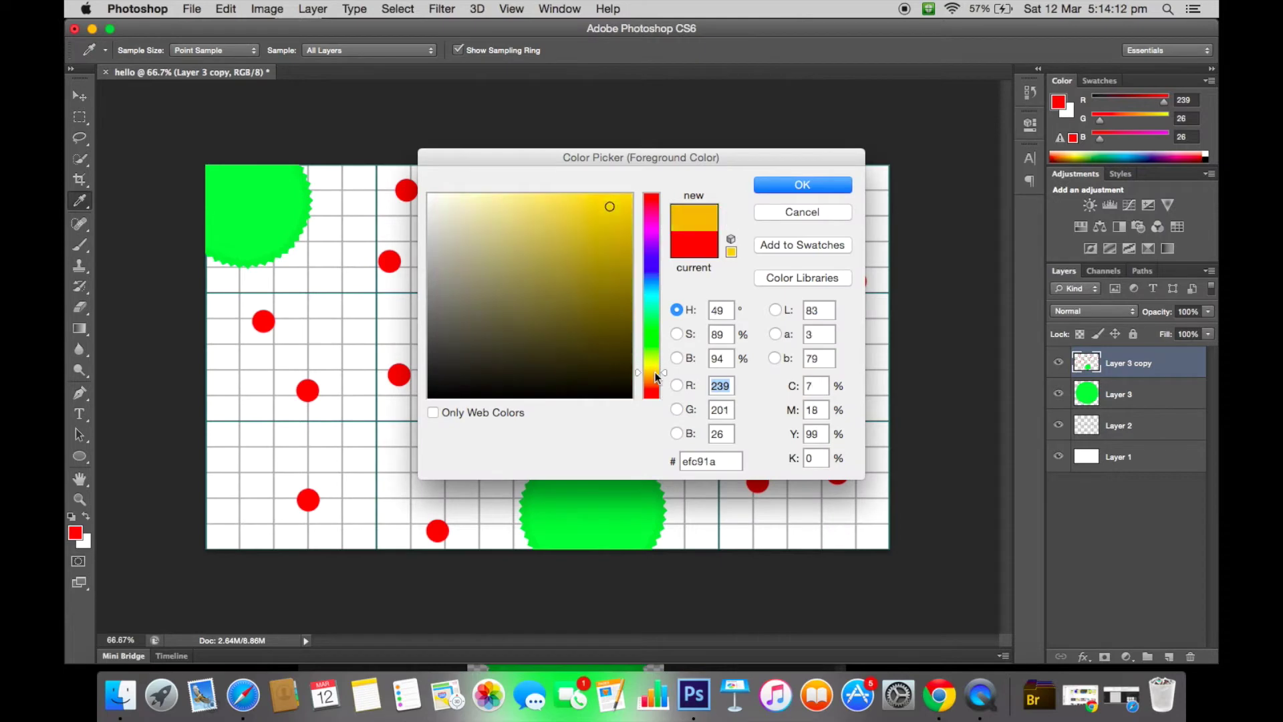
pyautogui.click(605, 214)
pyautogui.click(802, 184)
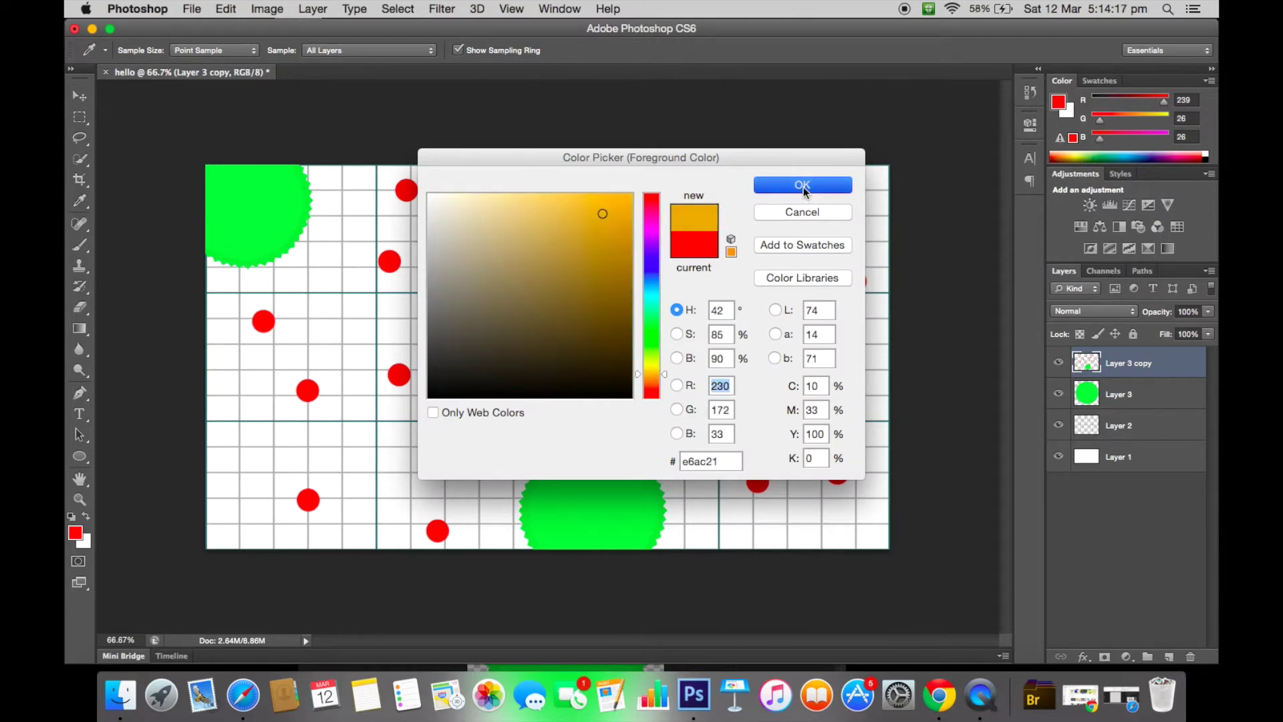
pyautogui.click(755, 228)
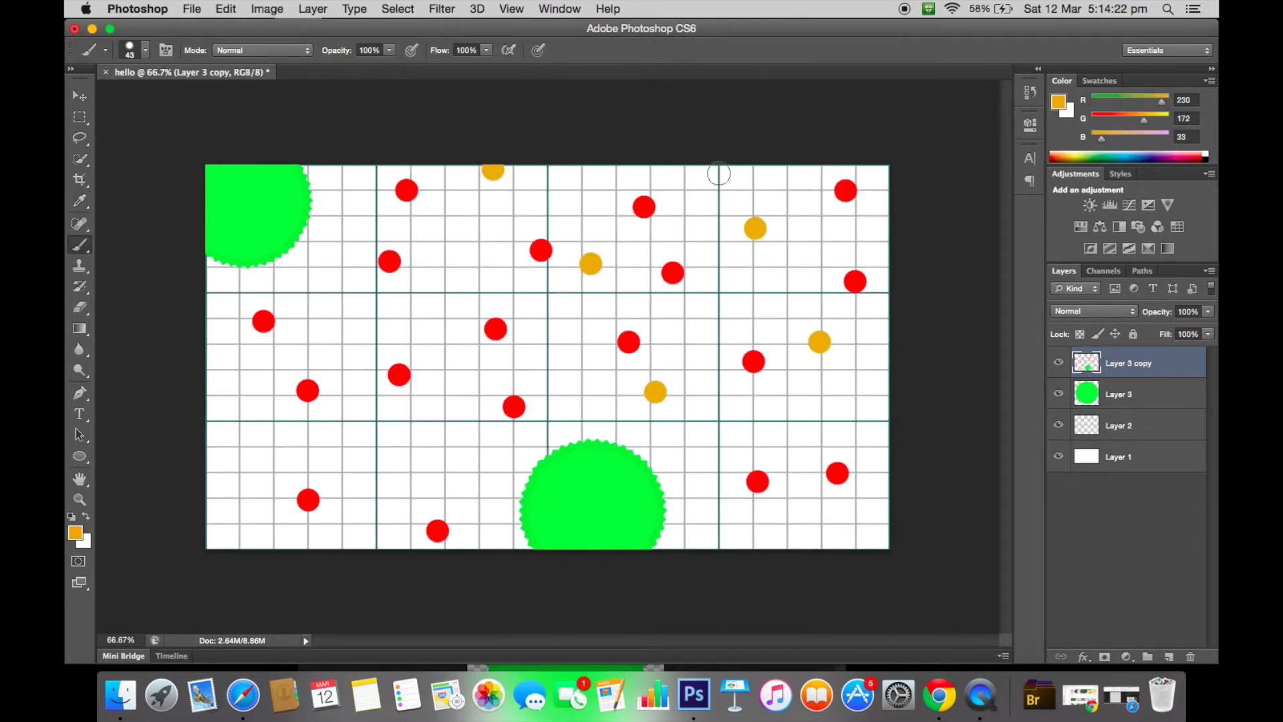
pyautogui.click(394, 450)
pyautogui.click(245, 482)
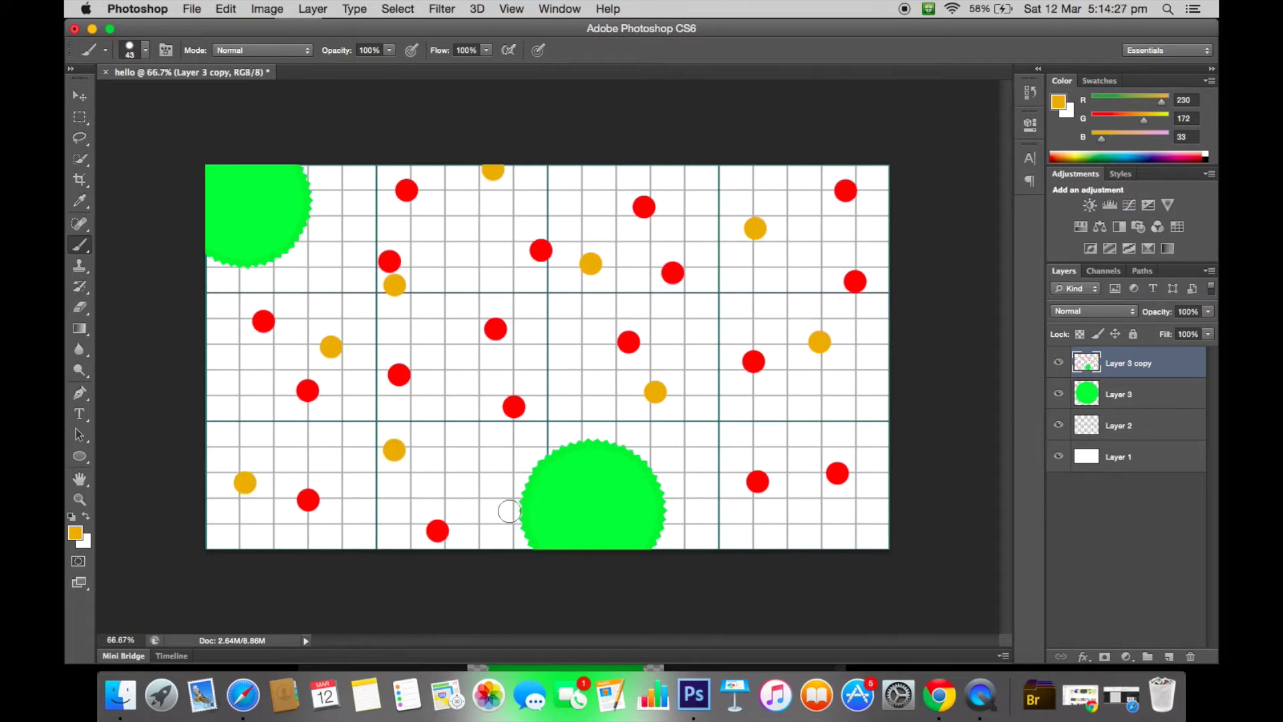
pyautogui.click(800, 436)
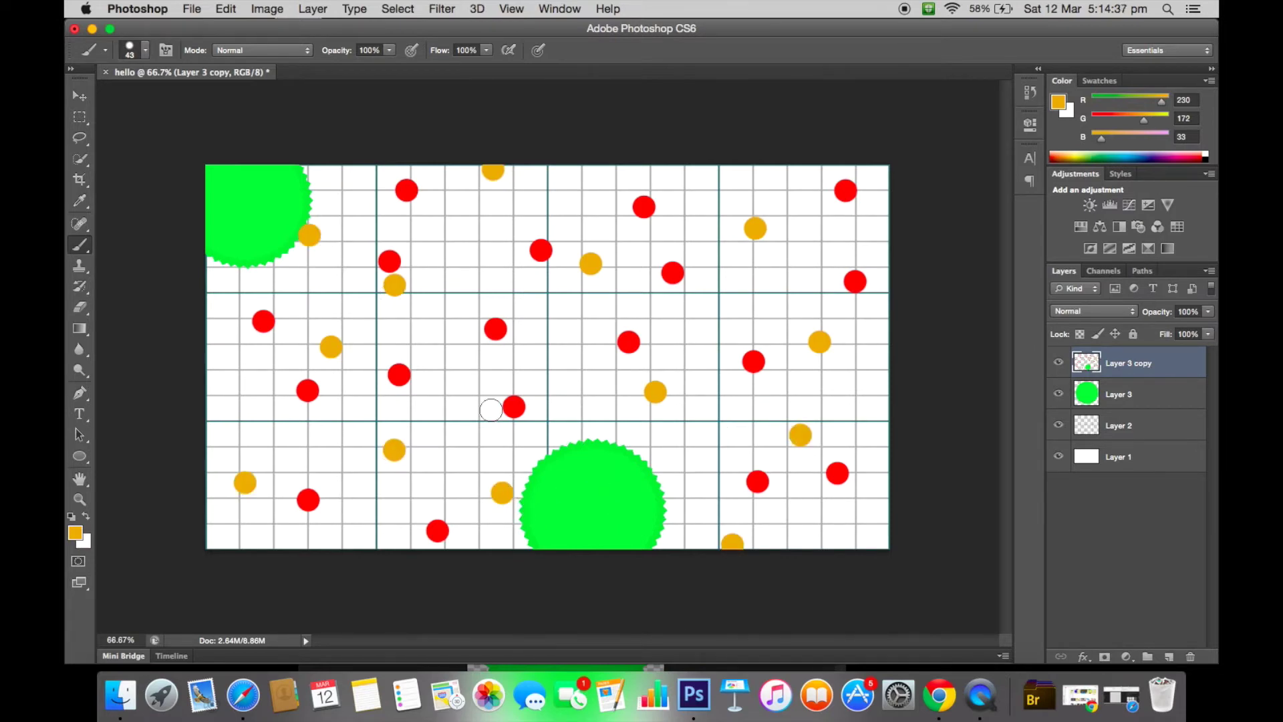
pyautogui.click(76, 537)
pyautogui.click(646, 365)
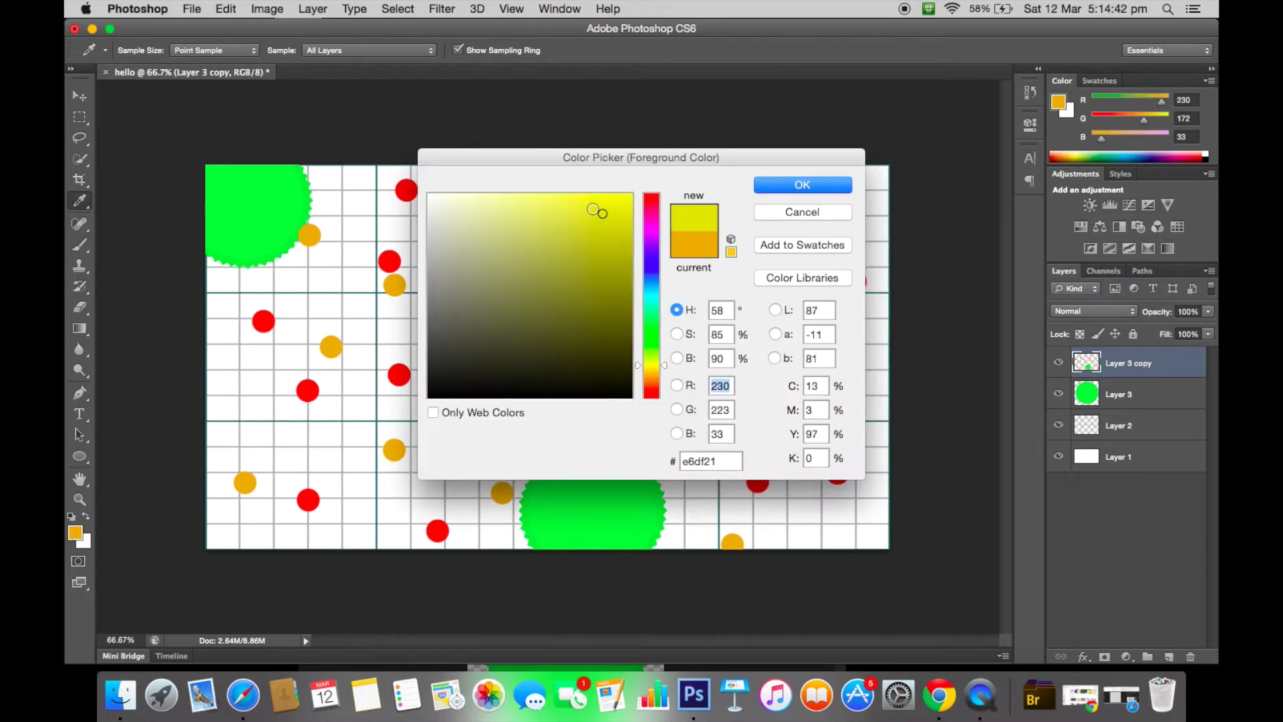
# Dab yellow pellets across the grid background
pyautogui.click(789, 186)
pyautogui.click(733, 179)
pyautogui.click(797, 248)
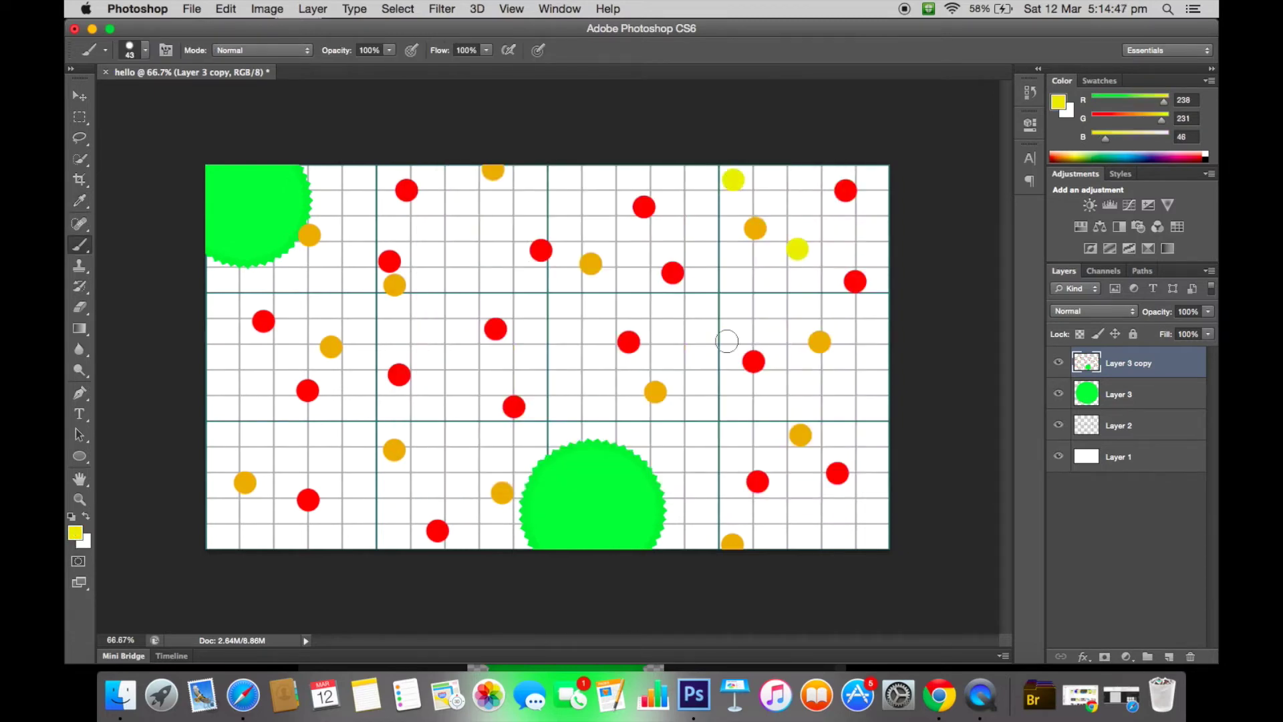
pyautogui.click(726, 340)
pyautogui.click(720, 456)
pyautogui.click(588, 394)
pyautogui.click(537, 315)
pyautogui.click(445, 384)
pyautogui.click(365, 506)
pyautogui.click(349, 240)
# Switch the brush colour to yellow-green and dab green pellets across the grid
pyautogui.click(75, 538)
pyautogui.moveTo(652, 313); pyautogui.dragTo(651, 348)
pyautogui.click(587, 231)
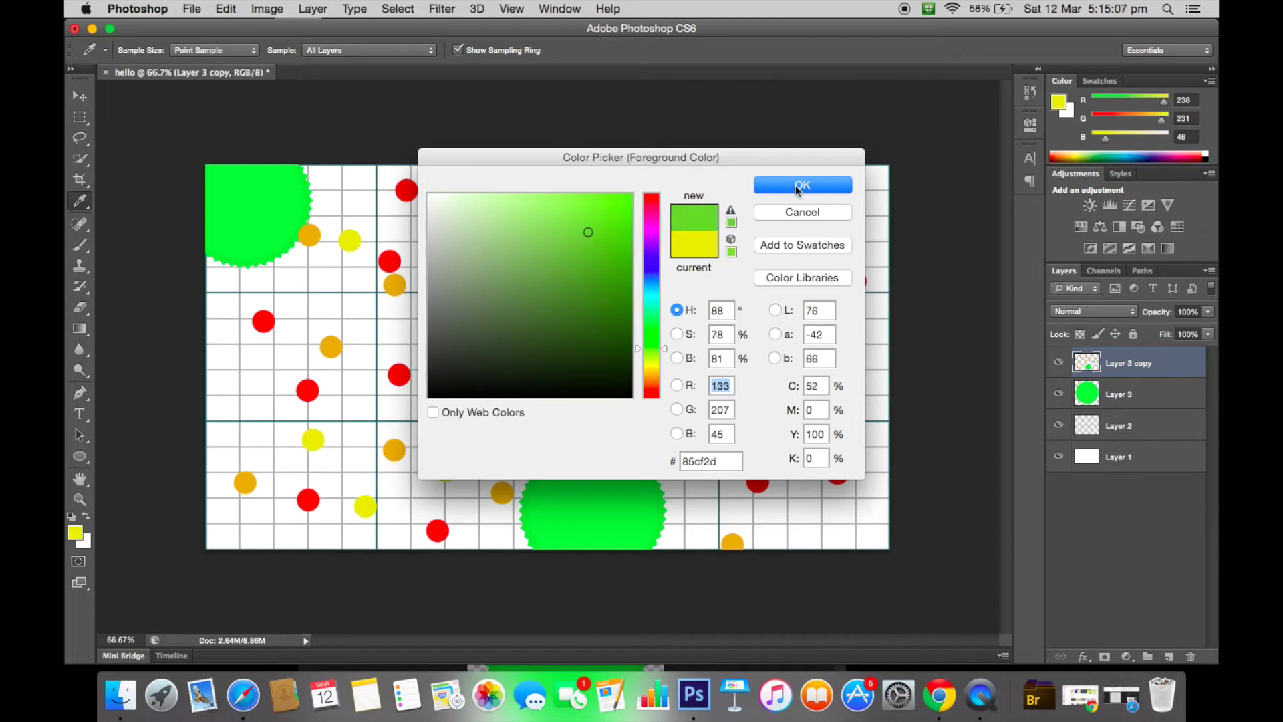
pyautogui.click(802, 185)
pyautogui.click(770, 289)
pyautogui.click(686, 236)
pyautogui.click(584, 220)
pyautogui.click(467, 225)
pyautogui.click(467, 286)
pyautogui.click(336, 305)
pyautogui.click(280, 373)
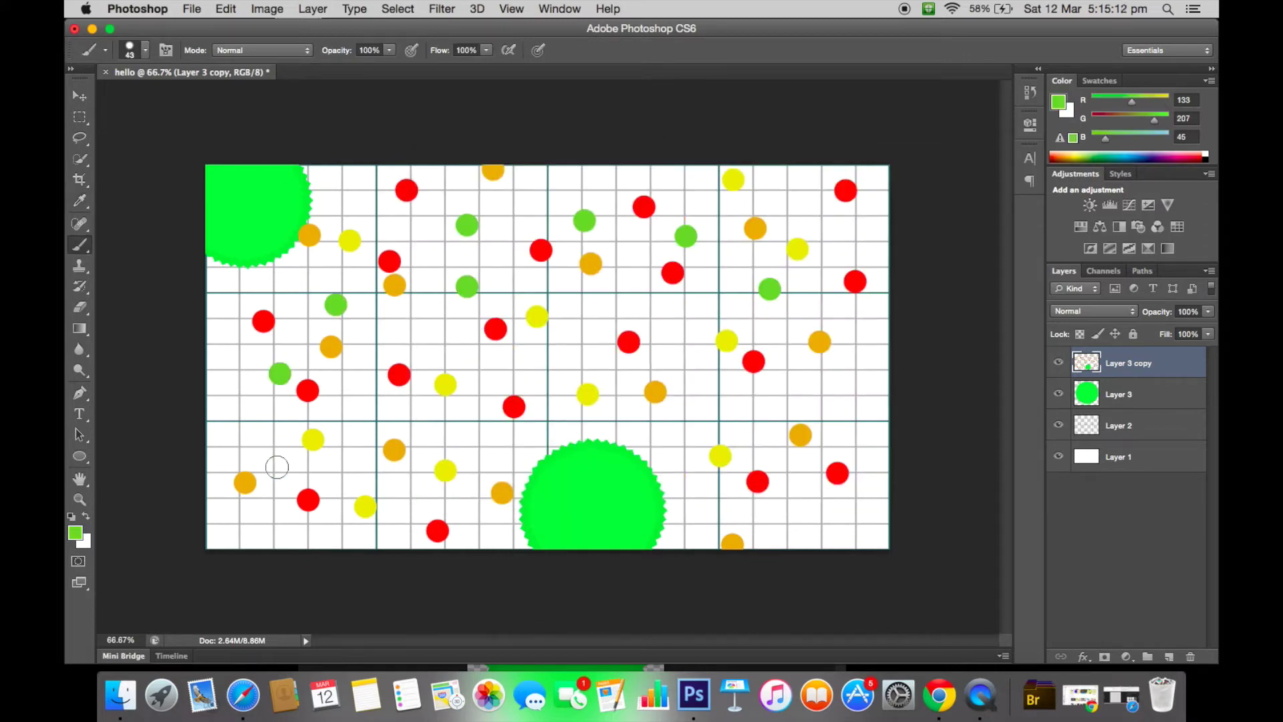
pyautogui.click(276, 466)
pyautogui.click(340, 475)
pyautogui.click(378, 395)
pyautogui.click(484, 454)
pyautogui.click(673, 462)
pyautogui.click(738, 408)
pyautogui.click(850, 416)
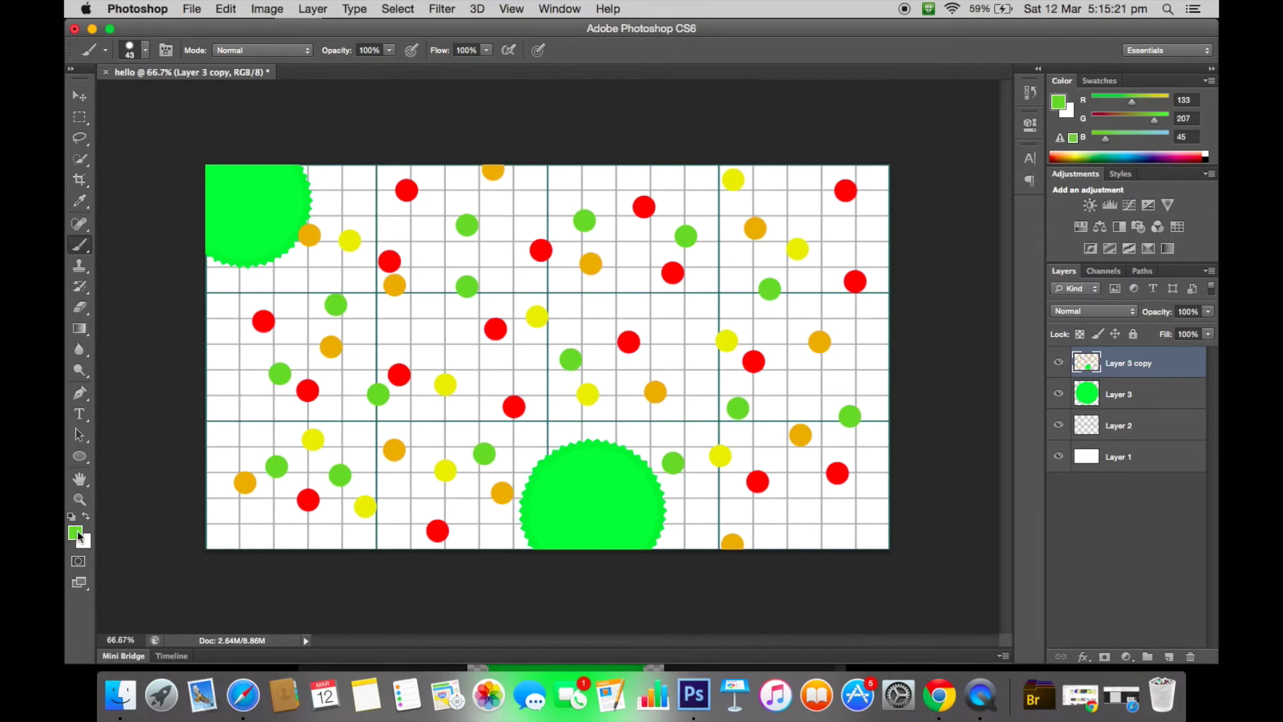
# Switch the brush colour to blue and dab blue pellets across the grid
pyautogui.click(75, 533)
pyautogui.moveTo(652, 340); pyautogui.dragTo(652, 272)
pyautogui.click(578, 210)
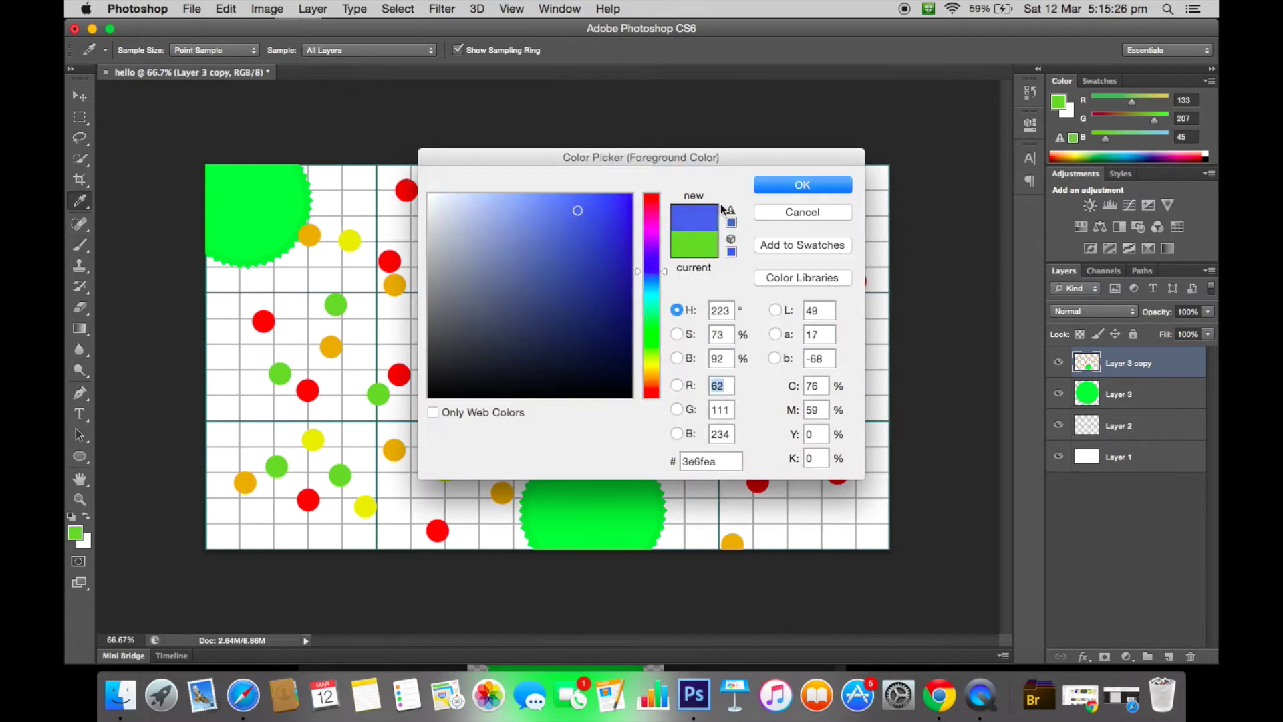
pyautogui.click(802, 185)
pyautogui.click(808, 211)
pyautogui.click(859, 232)
pyautogui.click(699, 324)
pyautogui.click(617, 305)
pyautogui.click(540, 200)
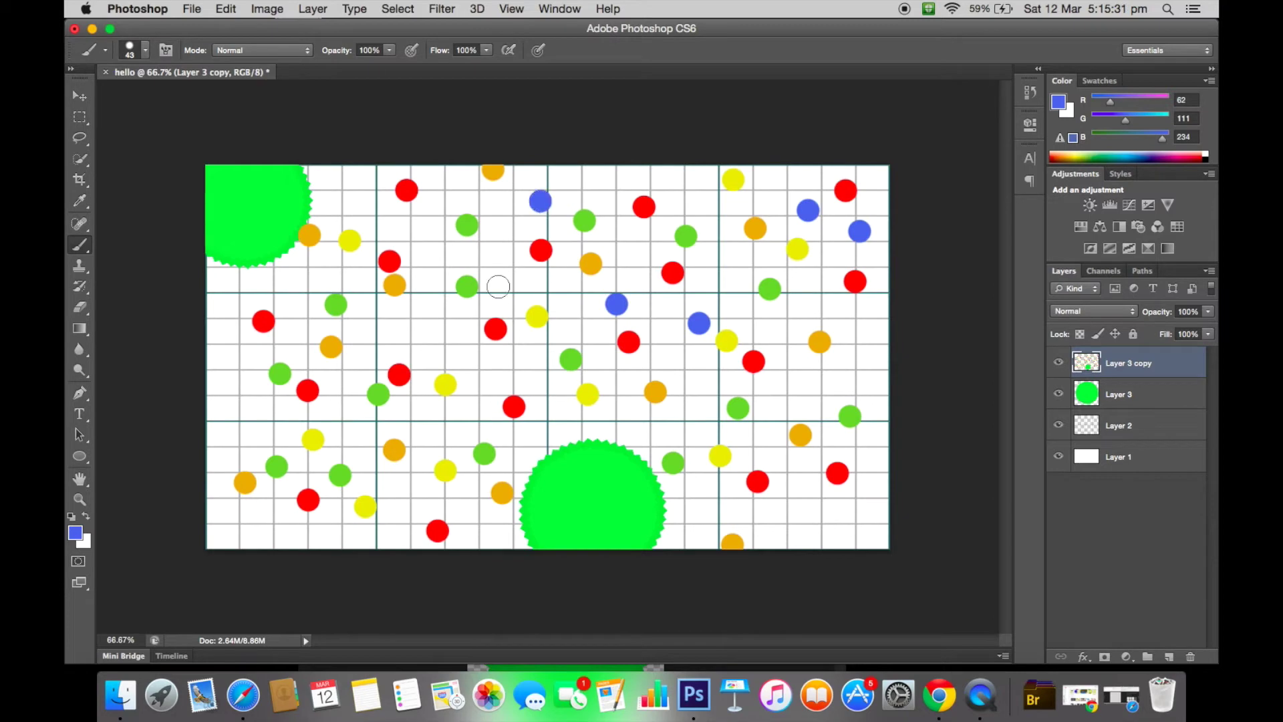
pyautogui.click(498, 290)
pyautogui.click(440, 330)
pyautogui.click(504, 368)
pyautogui.click(443, 432)
pyautogui.click(240, 419)
pyautogui.click(298, 298)
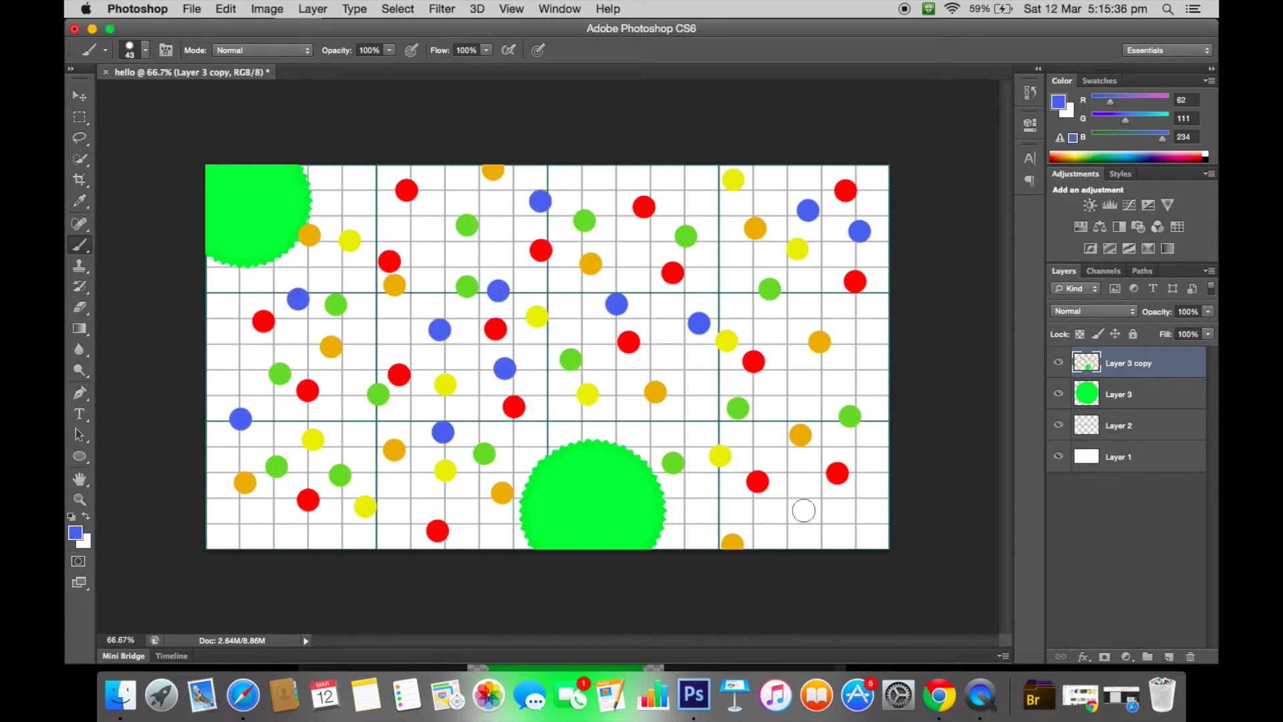
pyautogui.click(803, 510)
pyautogui.click(793, 396)
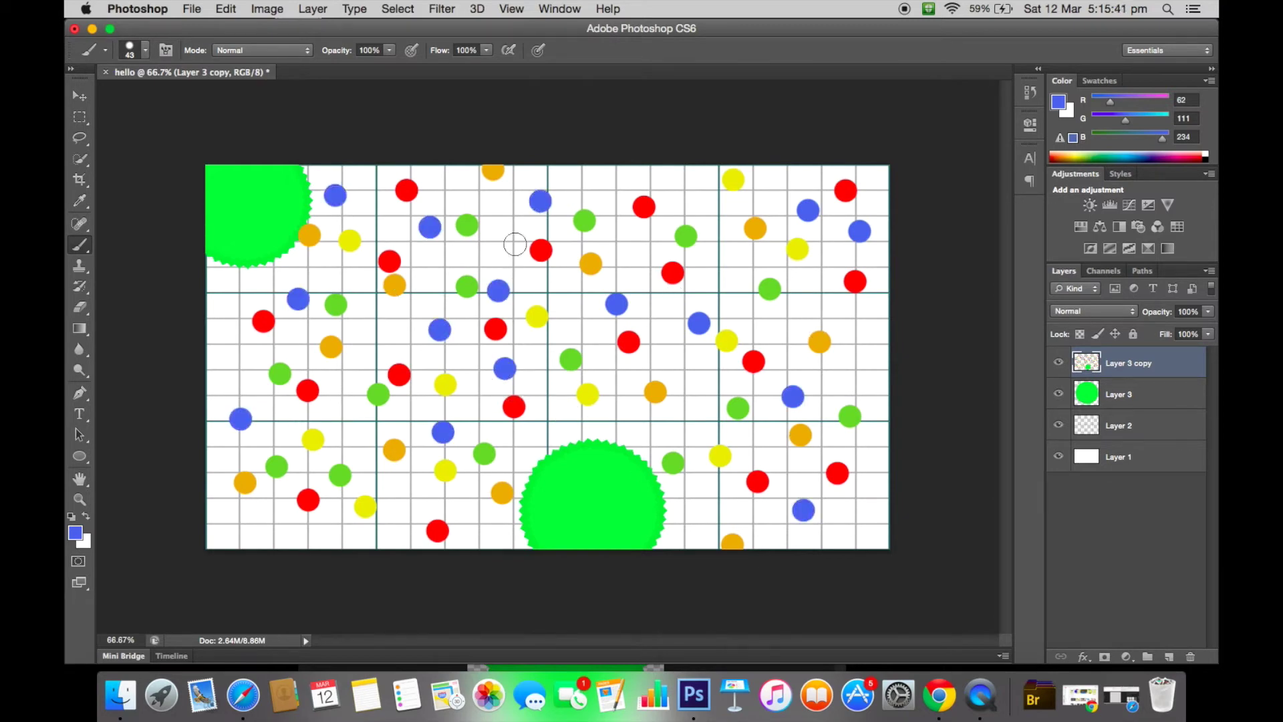
# Dab light magenta pellets across the grid, then search Safari for 'kraken skin'
pyautogui.click(75, 532)
pyautogui.click(651, 231)
pyautogui.moveTo(579, 211)
pyautogui.mouseDown()
pyautogui.moveTo(582, 224)
pyautogui.moveTo(543, 202)
pyautogui.mouseUp()
pyautogui.click(780, 186)
pyautogui.click(643, 180)
pyautogui.click(631, 257)
pyautogui.click(685, 365)
pyautogui.click(604, 432)
pyautogui.click(413, 506)
pyautogui.click(285, 540)
pyautogui.click(208, 505)
pyautogui.click(231, 358)
pyautogui.click(869, 539)
pyautogui.click(877, 361)
pyautogui.click(387, 340)
pyautogui.click(486, 253)
pyautogui.click(452, 183)
pyautogui.click(581, 329)
pyautogui.click(243, 695)
pyautogui.write('kraken skin')
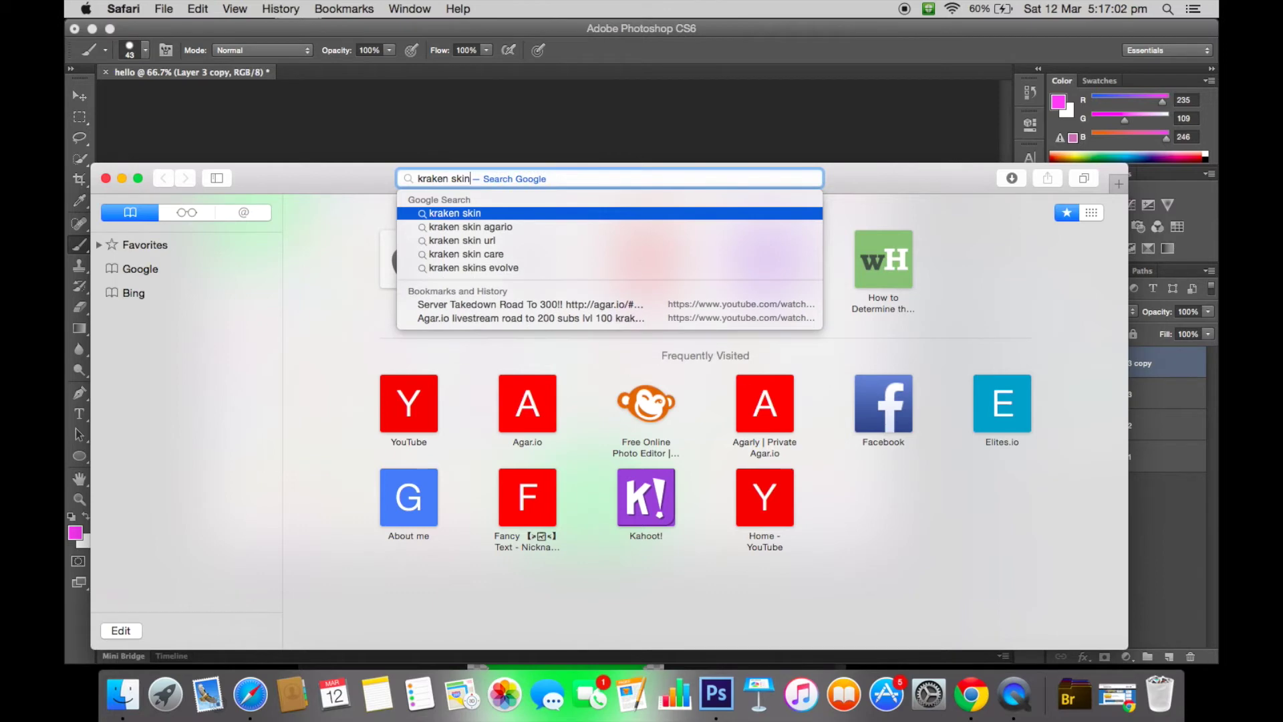
# Search Google for 'kraken skin agario' and open the first Kraken image result
pyautogui.press('Down')
pyautogui.press('Return')
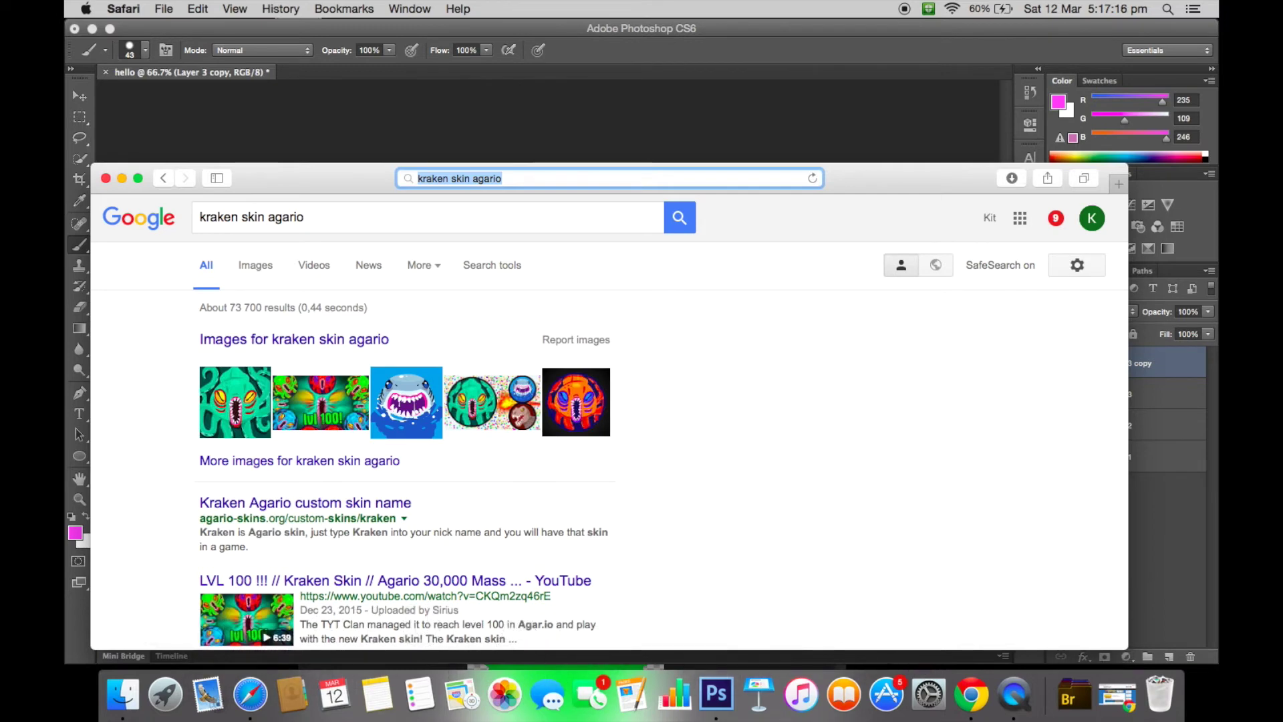
pyautogui.click(235, 409)
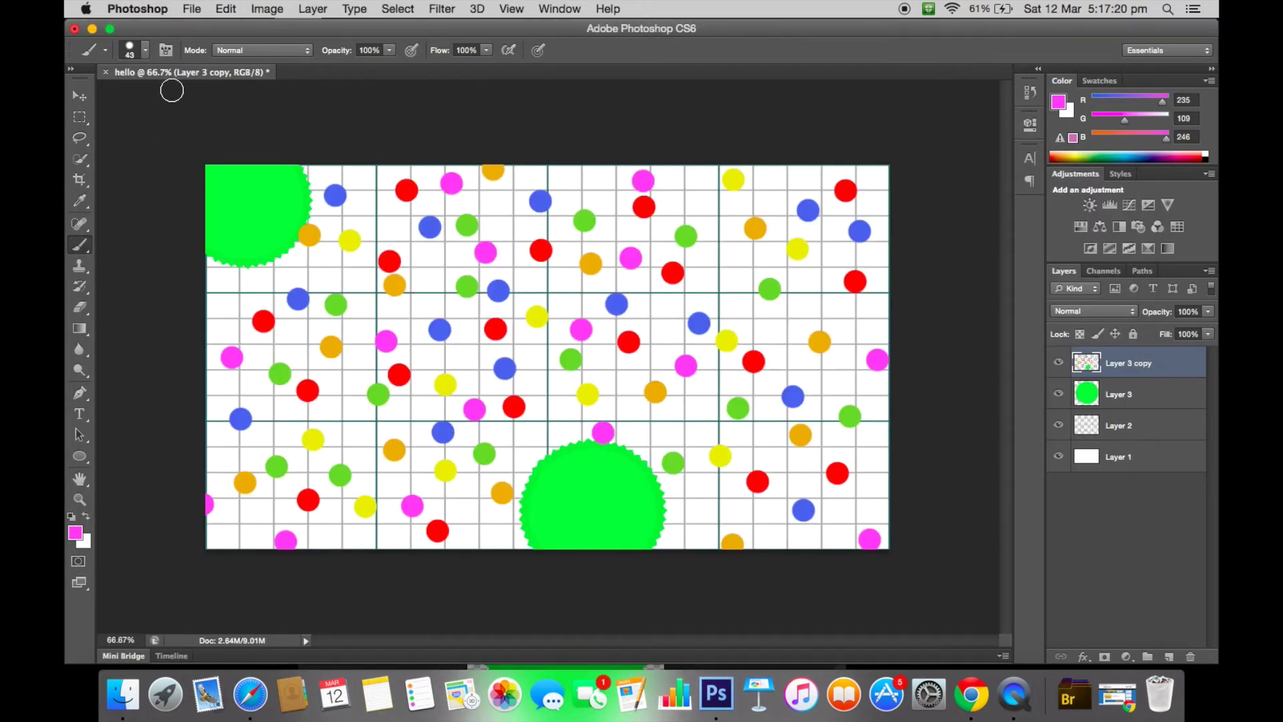
pyautogui.click(80, 96)
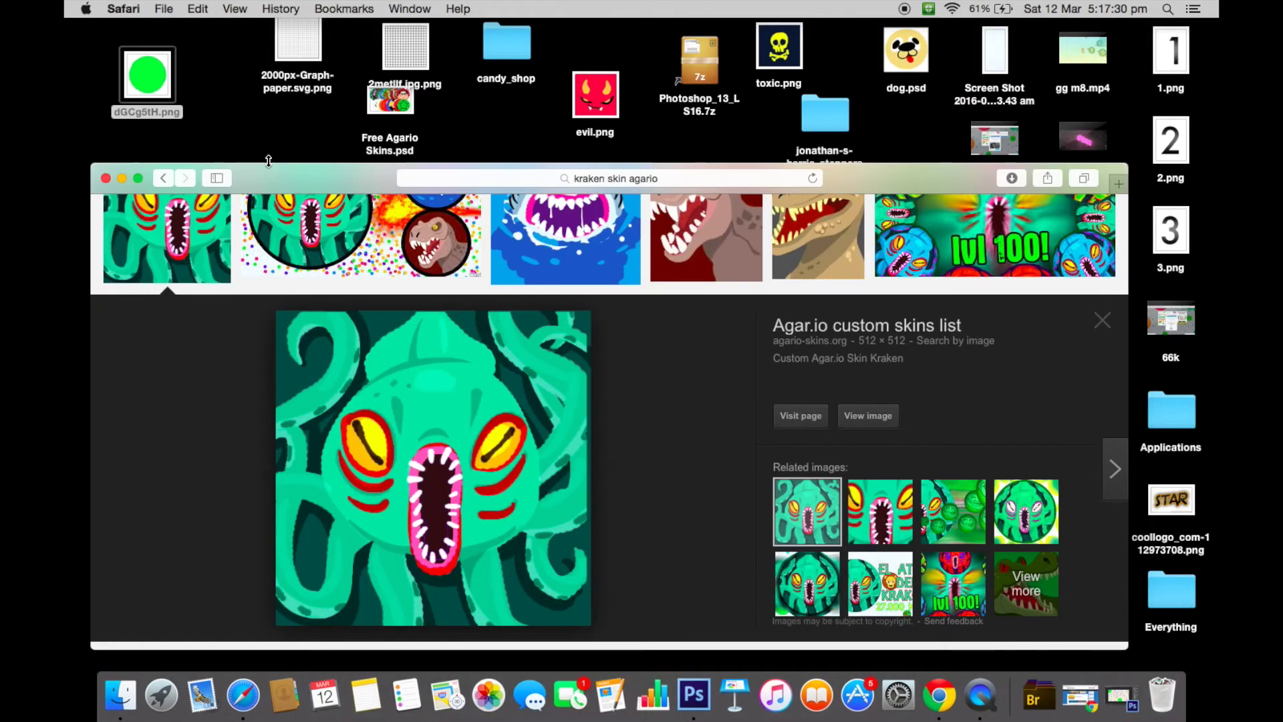
# Save the Kraken image to the desktop as kraken.png and open it in Photoshop
pyautogui.moveTo(411, 421); pyautogui.dragTo(294, 137)
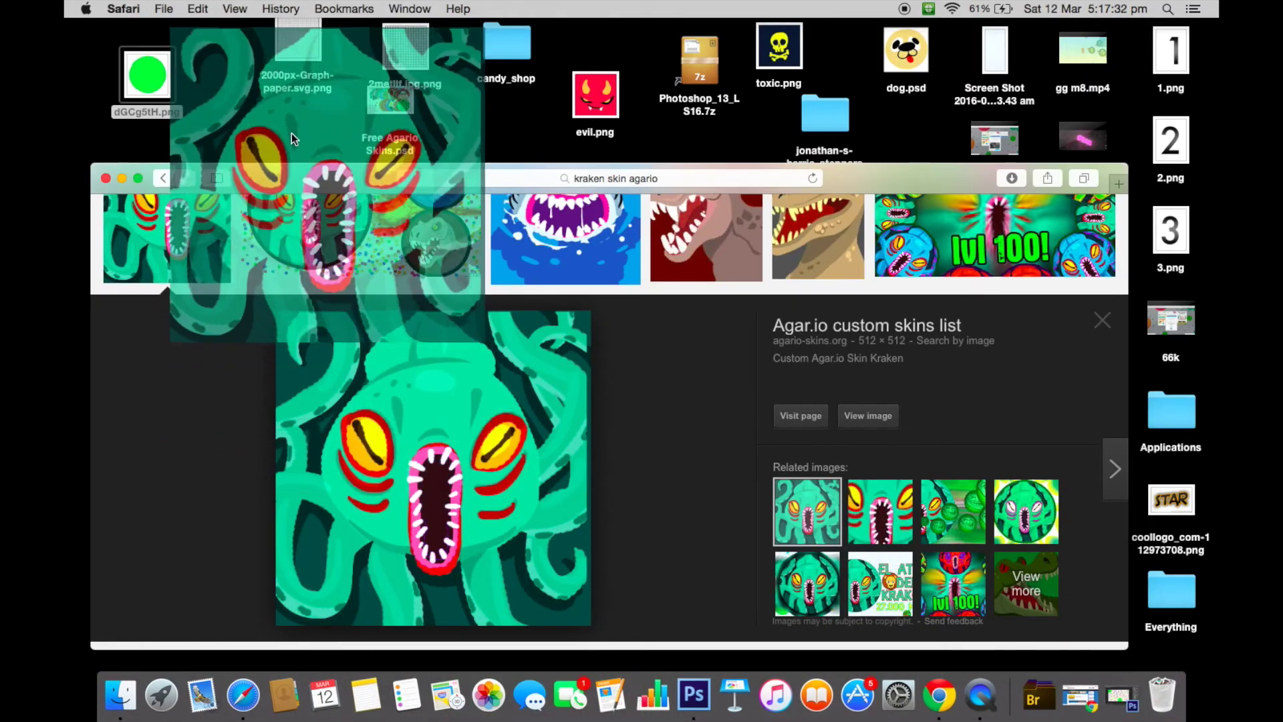
pyautogui.moveTo(316, 180); pyautogui.dragTo(312, 196)
pyautogui.rightClick(289, 142)
pyautogui.moveTo(334, 168)
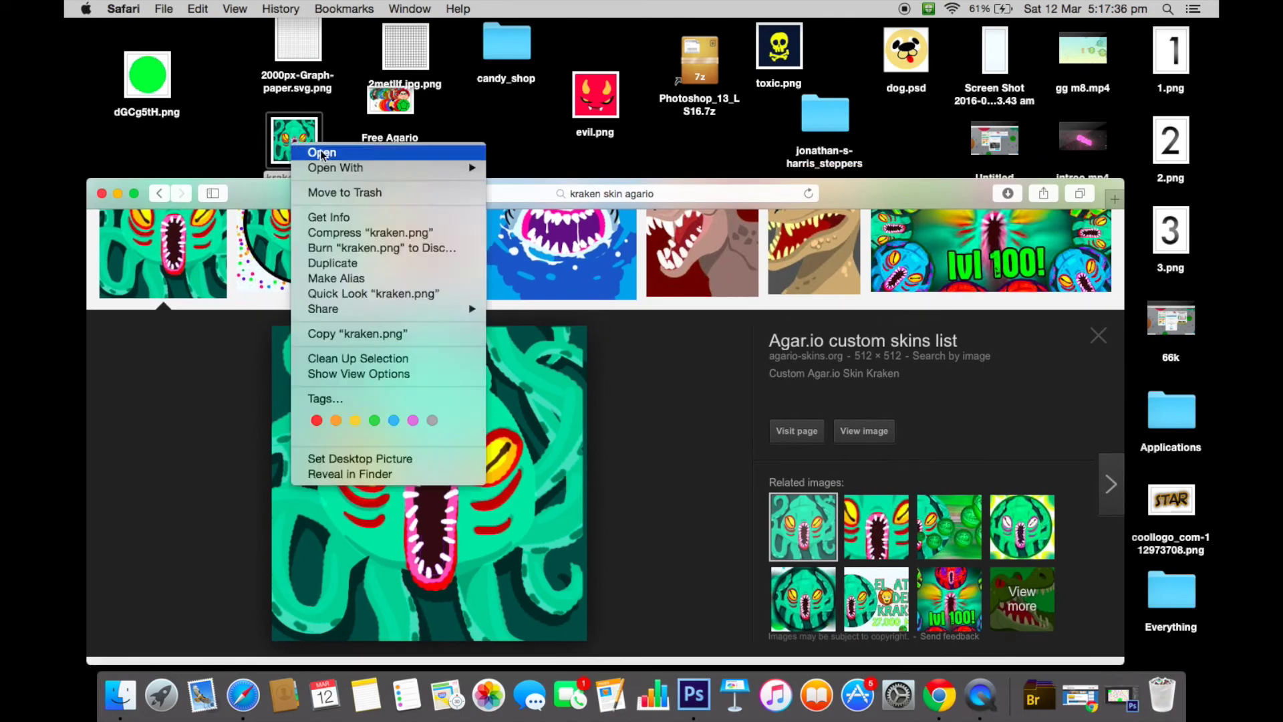
pyautogui.click(535, 194)
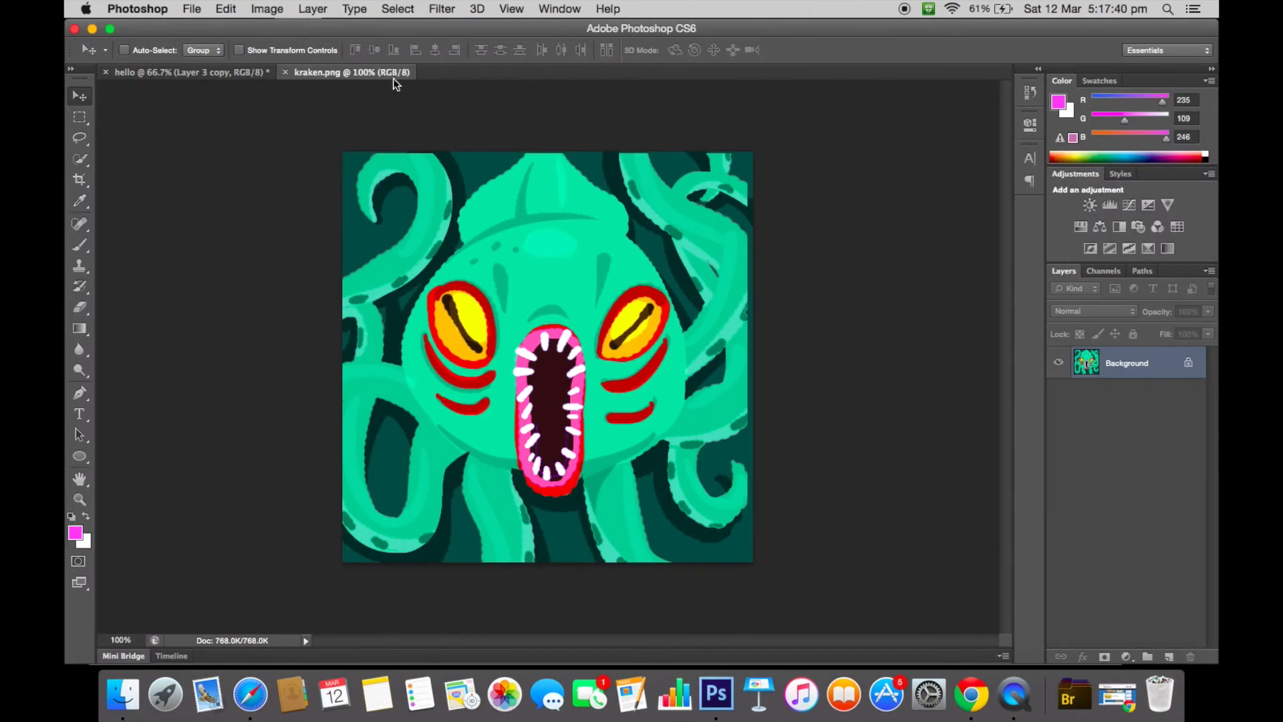
# Drag the Kraken image onto the upper middle of the hello thumbnail
pyautogui.moveTo(396, 84); pyautogui.dragTo(406, 375)
pyautogui.click(625, 179)
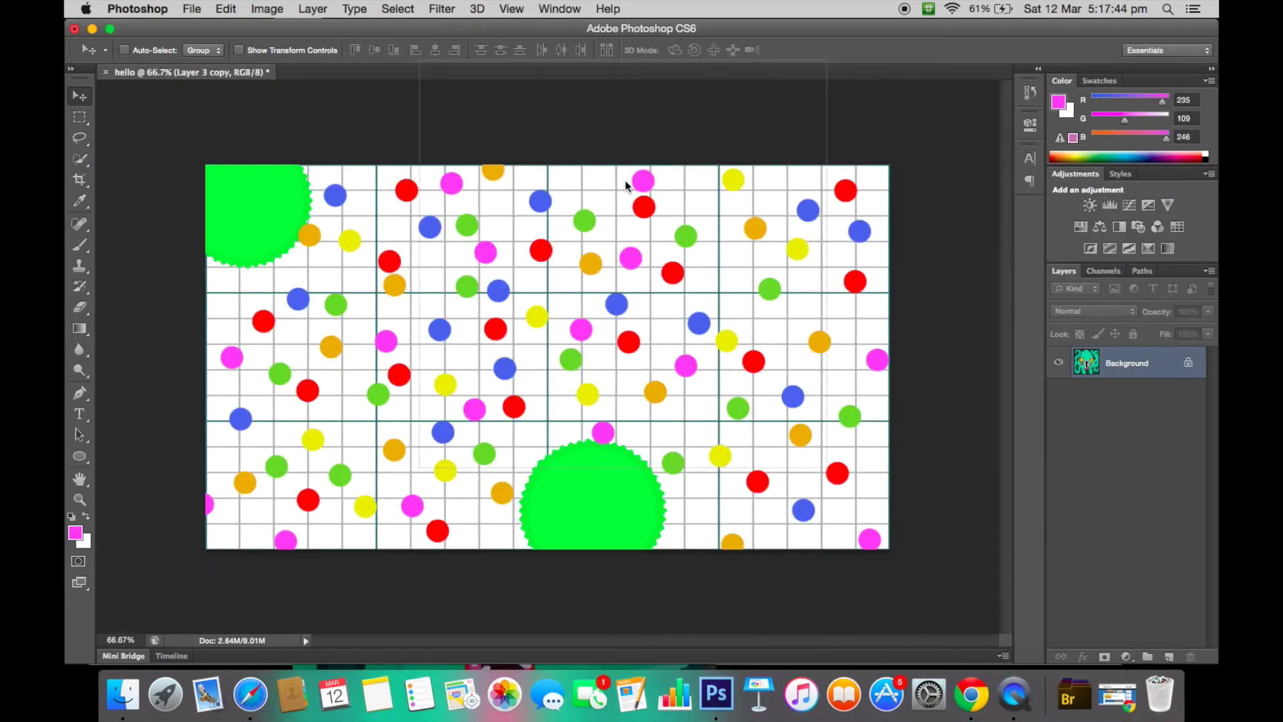
pyautogui.moveTo(625, 179); pyautogui.dragTo(541, 291)
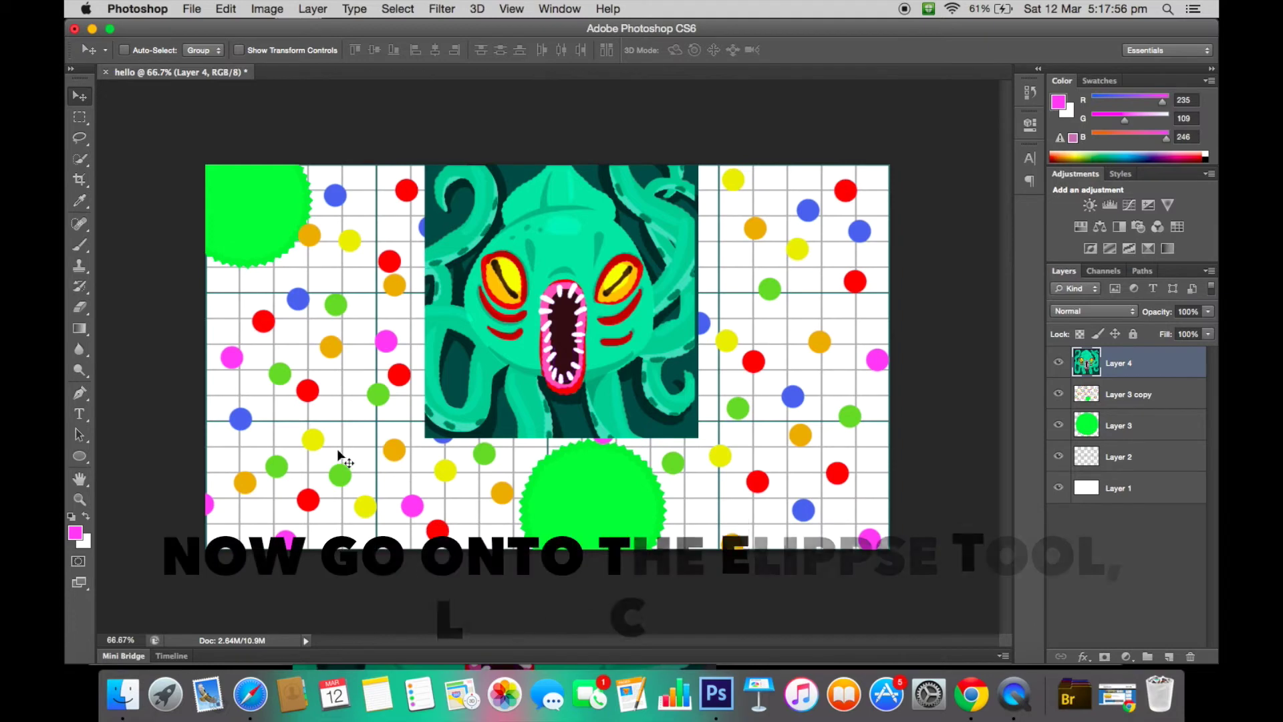
# Draw a circle around the Kraken's face and clear everything outside it
pyautogui.press('u')
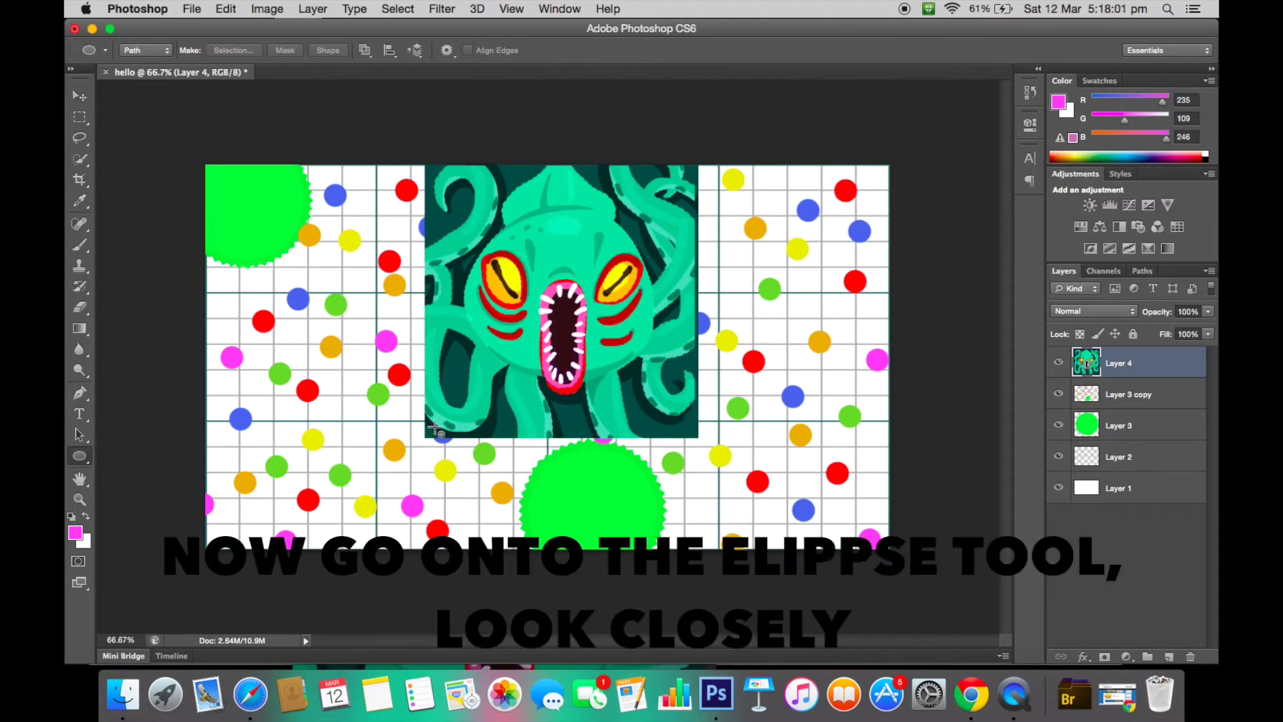
pyautogui.moveTo(435, 428); pyautogui.dragTo(689, 169)
pyautogui.rightClick(666, 396)
pyautogui.click(673, 292)
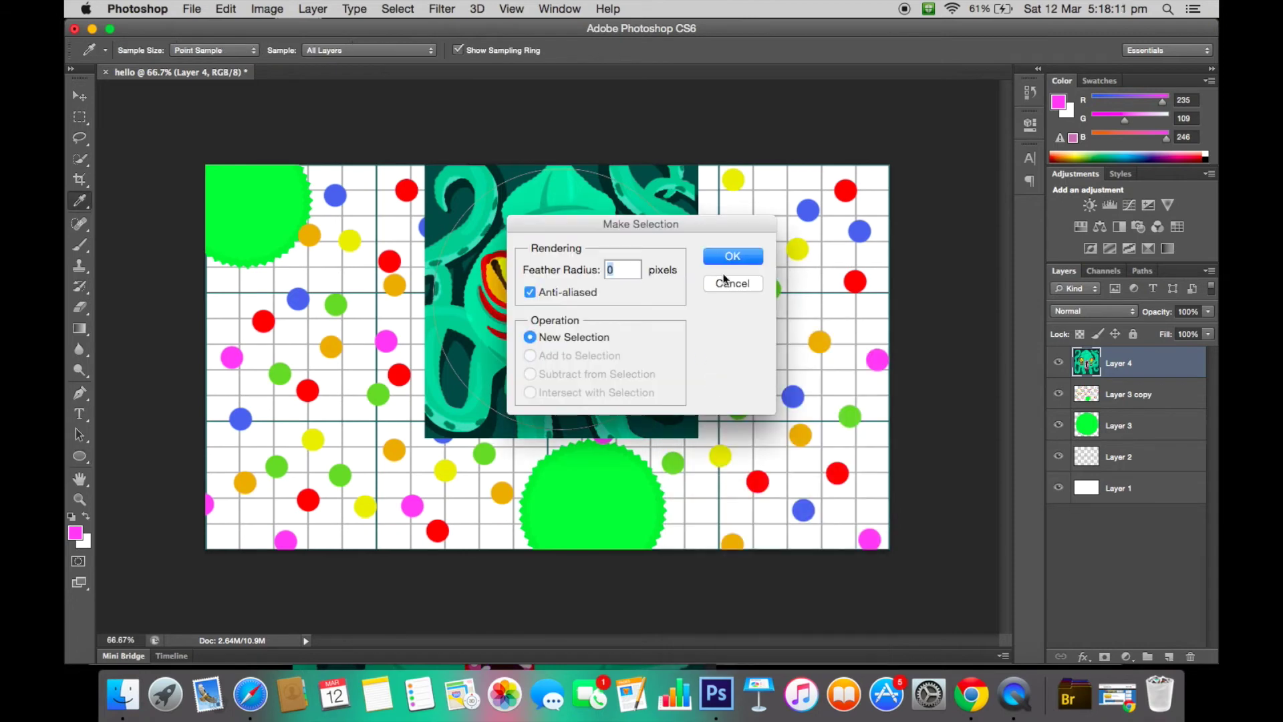
pyautogui.click(736, 256)
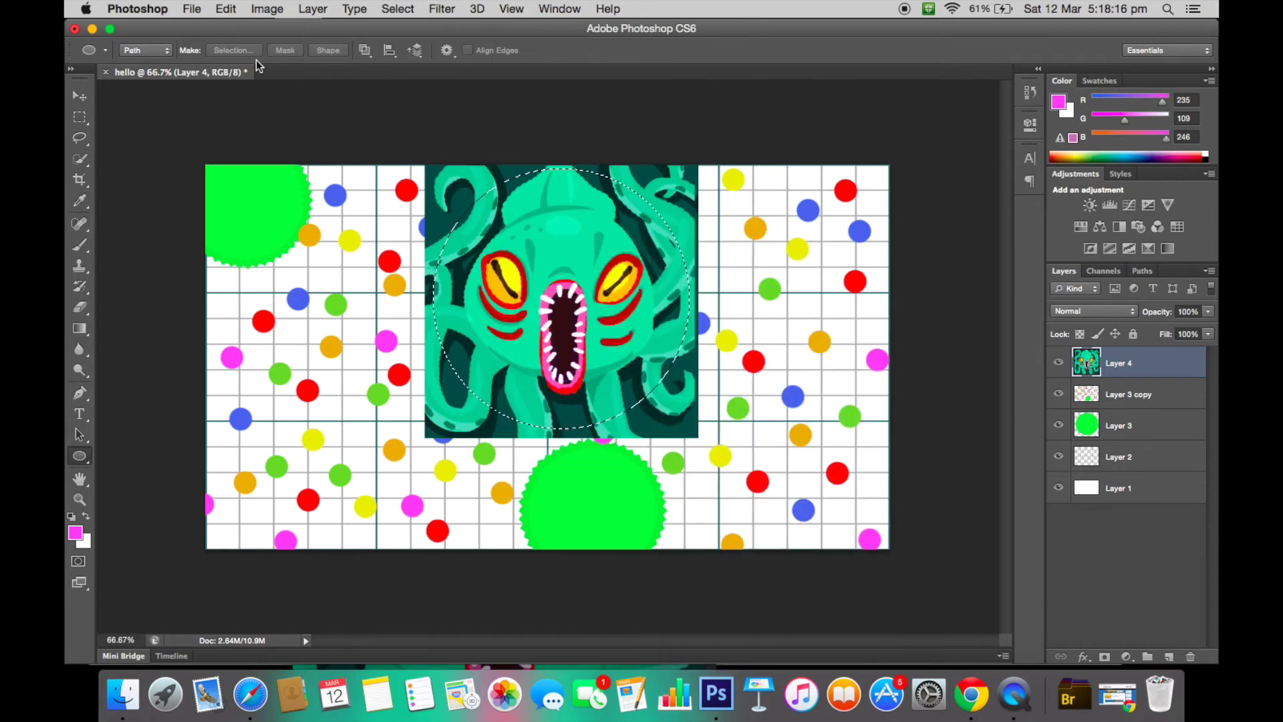
pyautogui.click(397, 8)
pyautogui.click(430, 73)
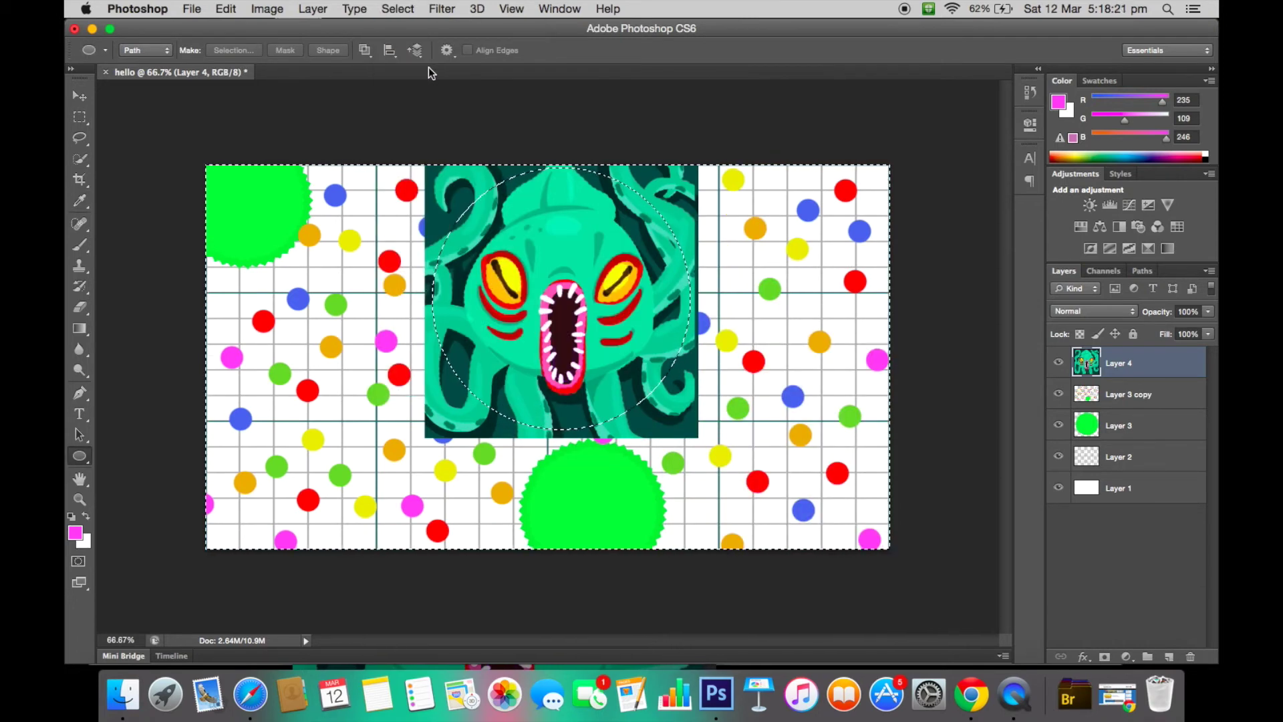
pyautogui.click(192, 8)
pyautogui.click(240, 195)
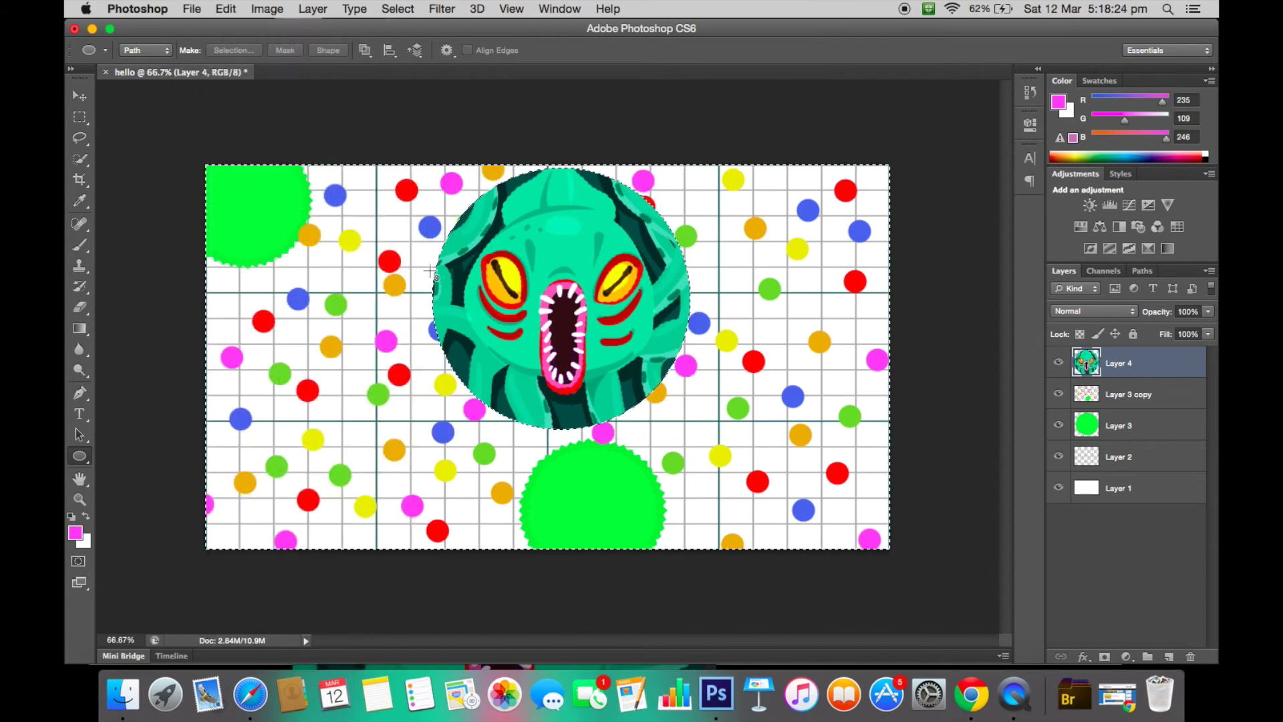
# Crop the trimmed Kraken image across the canvas
pyautogui.click(80, 179)
pyautogui.click(520, 304)
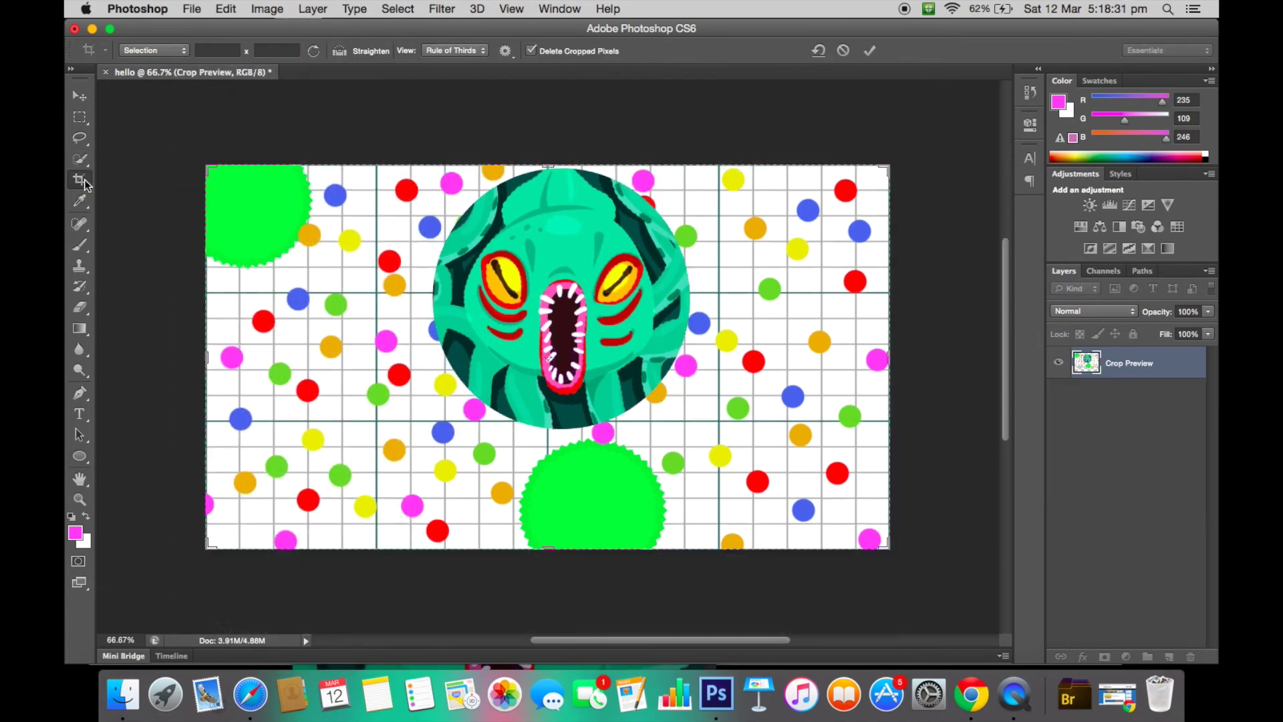
pyautogui.click(81, 96)
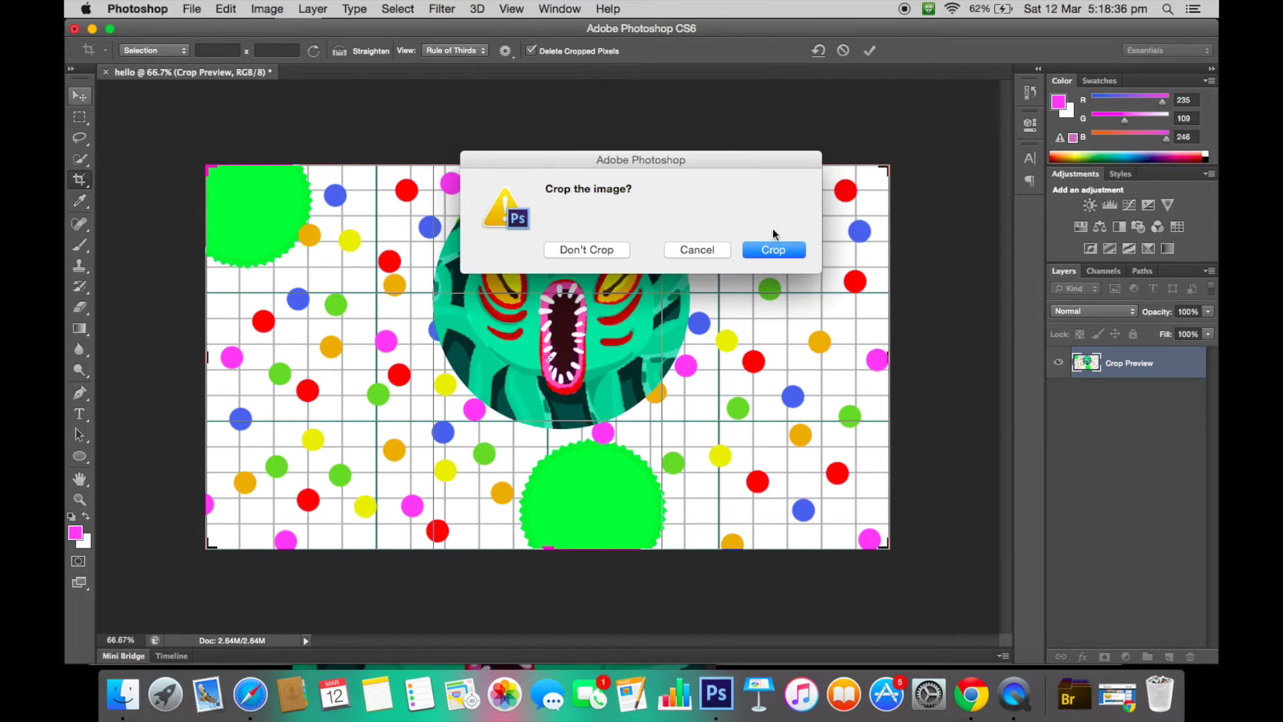
pyautogui.click(776, 246)
pyautogui.hotkey('ctrl', 't')
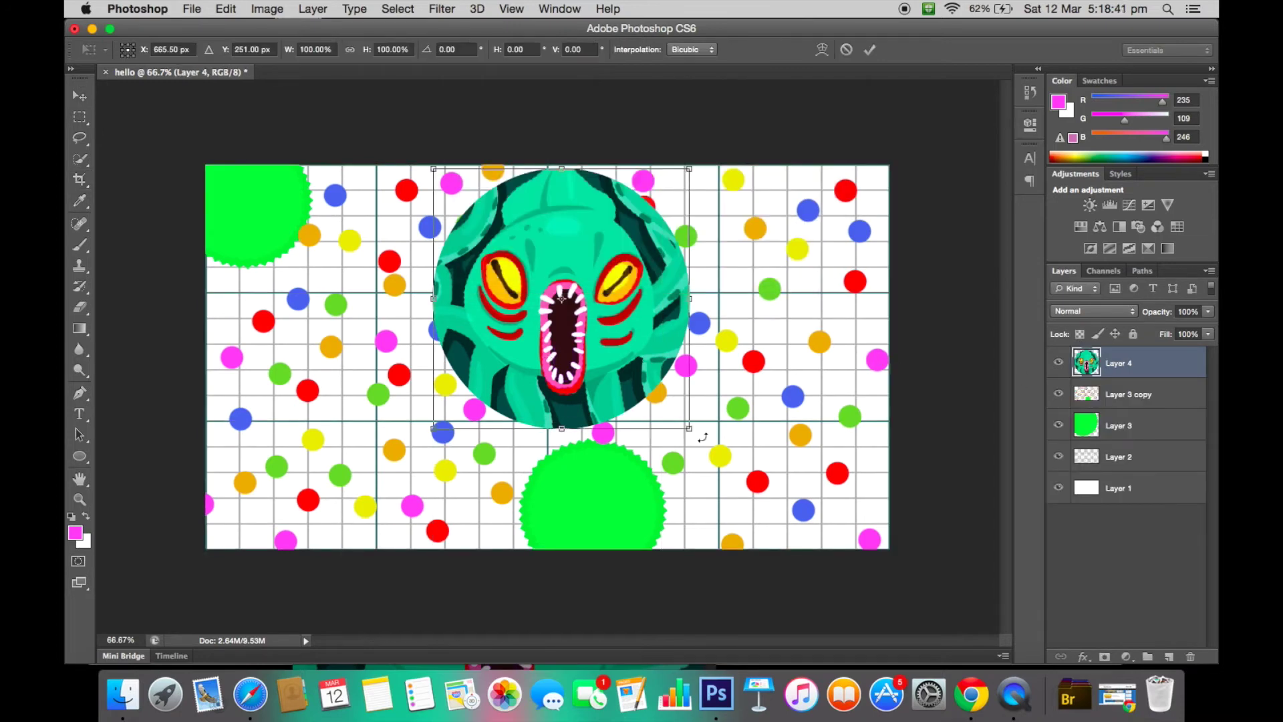
# Shrink the Kraken circle, move it left and tilt it slightly clockwise
pyautogui.moveTo(689, 427); pyautogui.dragTo(600, 329)
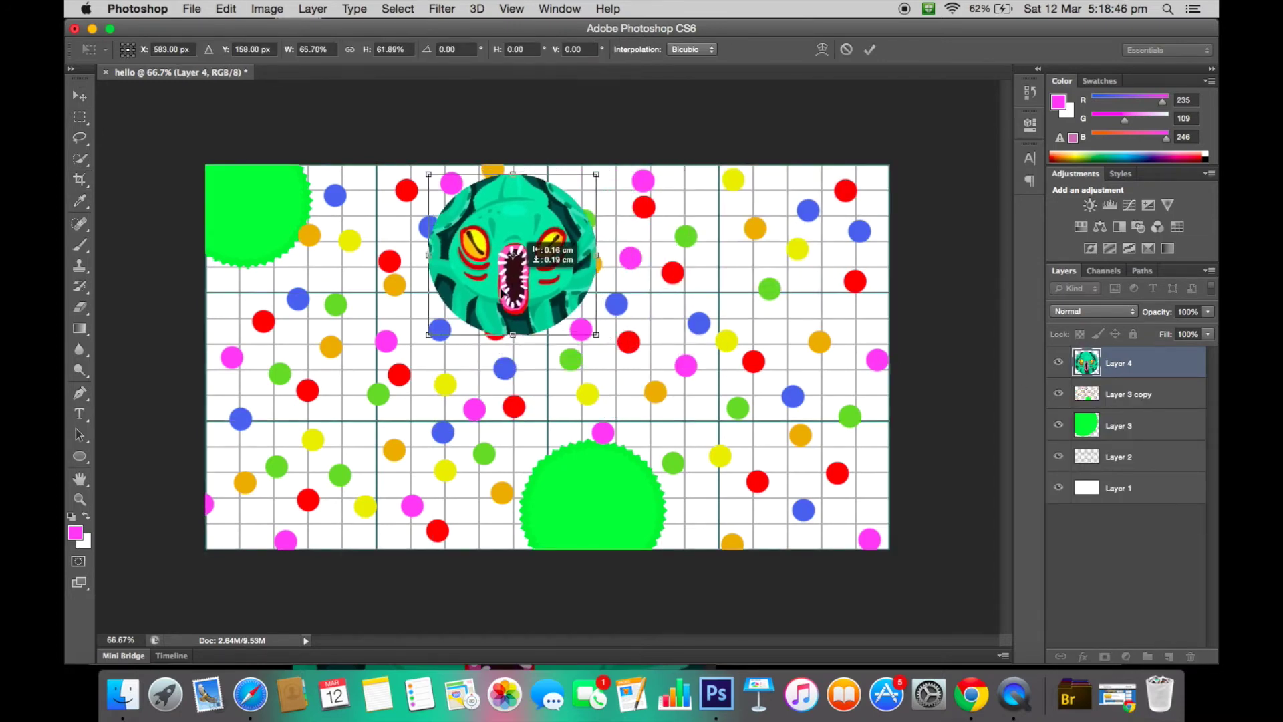
pyautogui.moveTo(518, 268); pyautogui.dragTo(337, 353)
pyautogui.rightClick(344, 321)
pyautogui.click(405, 399)
pyautogui.moveTo(420, 254); pyautogui.dragTo(445, 271)
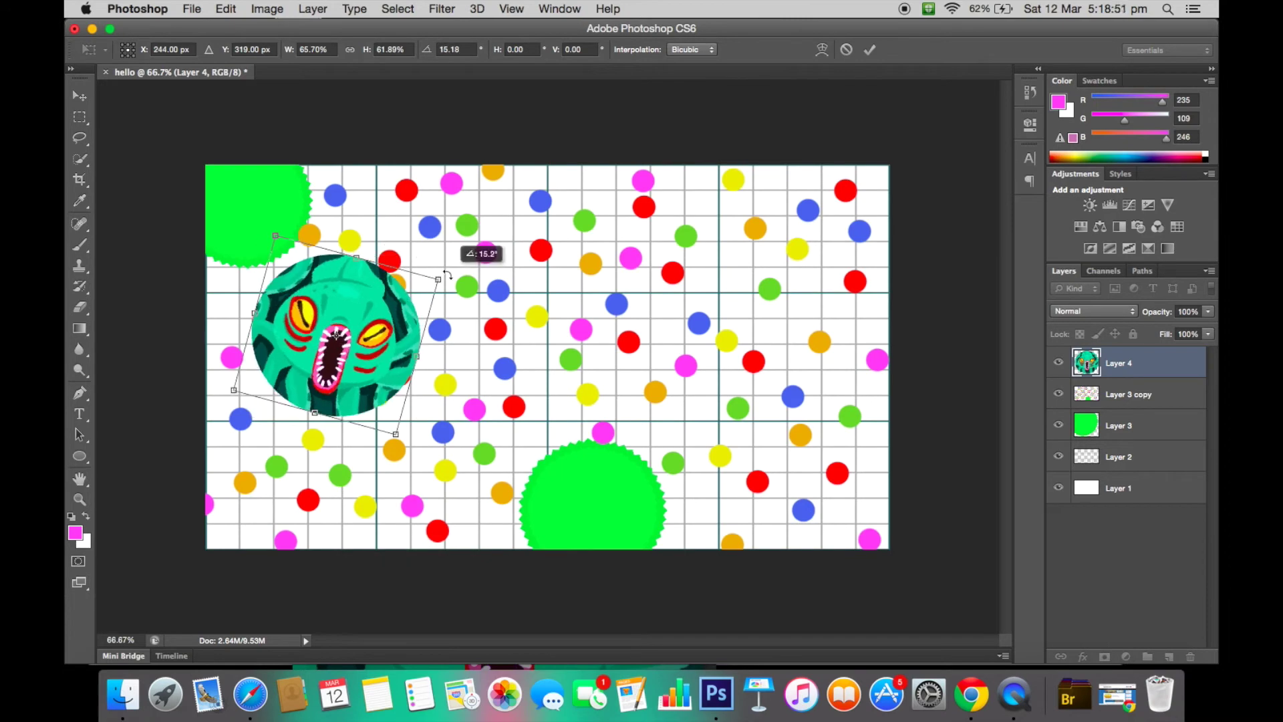
pyautogui.press('Return')
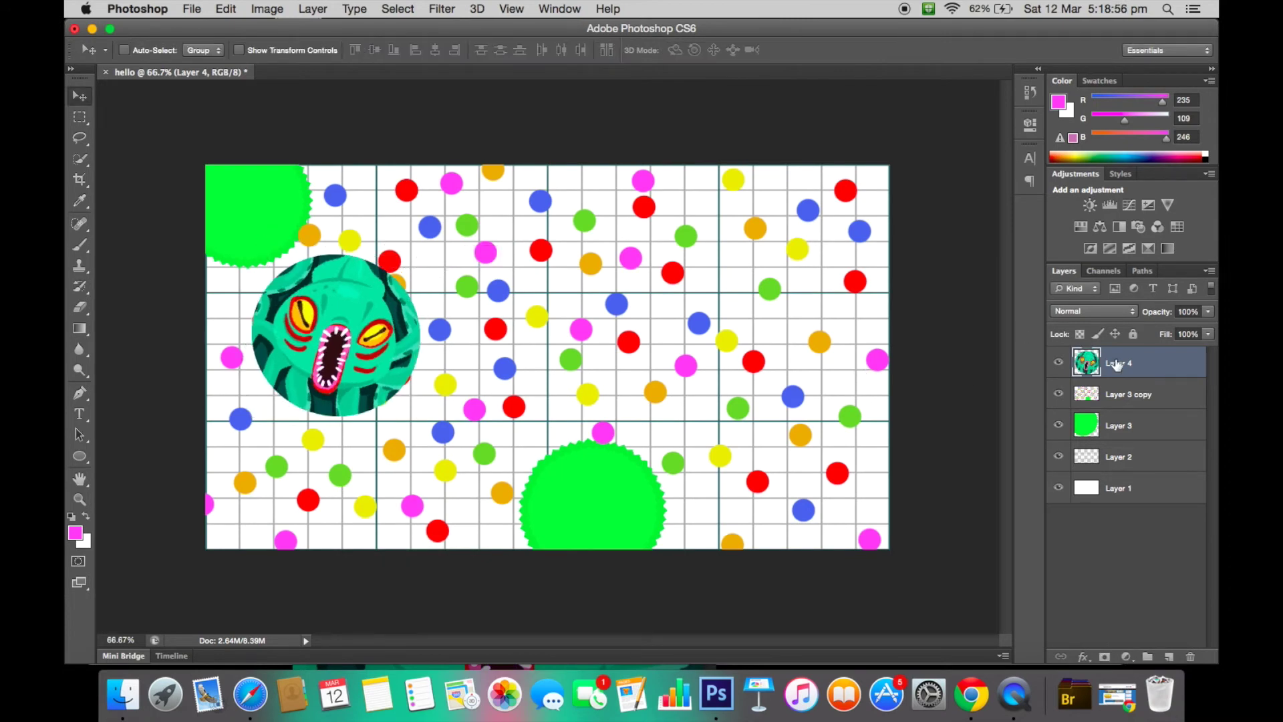
# Duplicate the Kraken layer, place the copy to its right and shrink it to about 61%
pyautogui.rightClick(1116, 363)
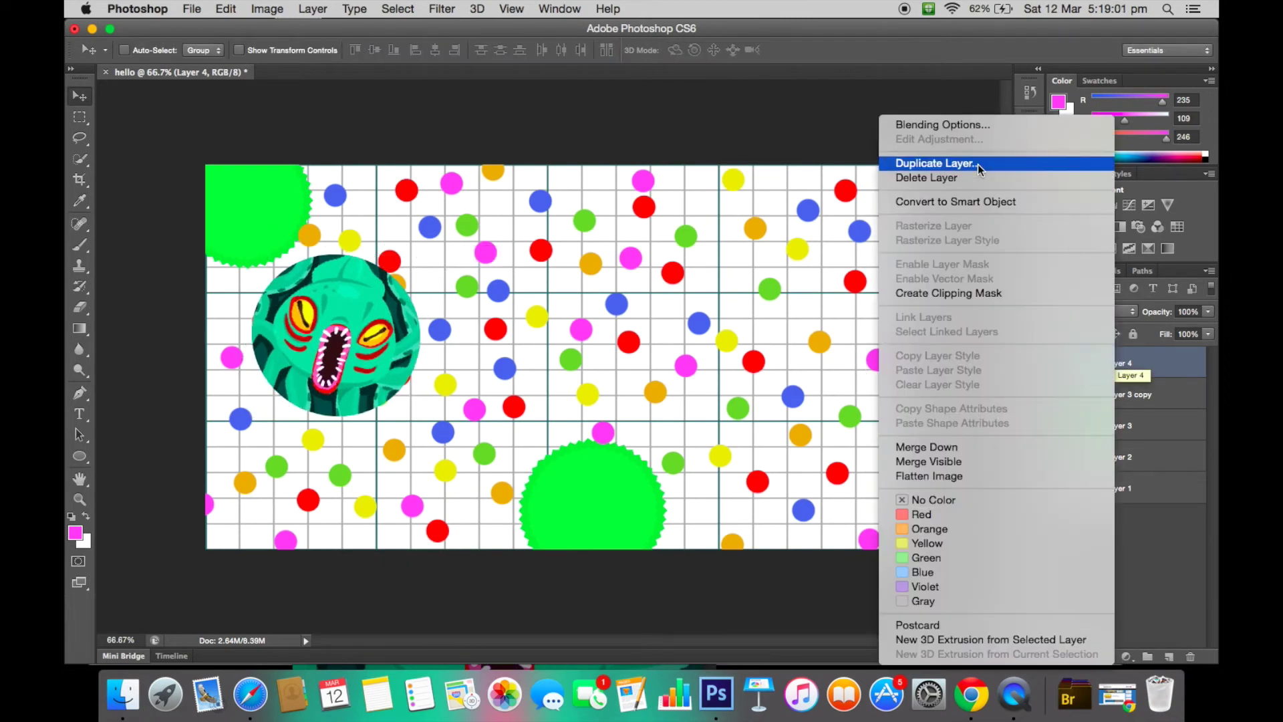
pyautogui.click(977, 163)
pyautogui.press('Return')
pyautogui.moveTo(400, 357); pyautogui.dragTo(544, 343)
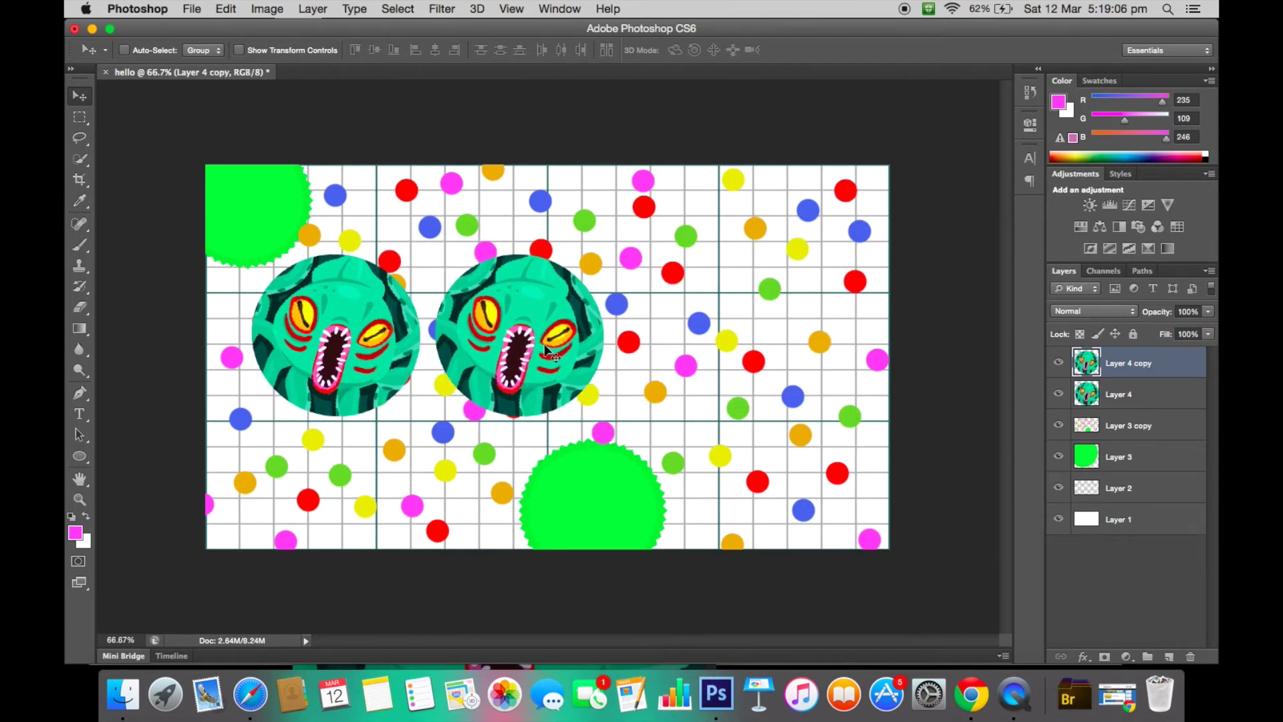
pyautogui.hotkey('ctrl', 't')
pyautogui.moveTo(604, 416)
pyautogui.mouseDown()
pyautogui.moveTo(528, 337)
pyautogui.moveTo(478, 348)
pyautogui.mouseUp()
pyautogui.press('Return')
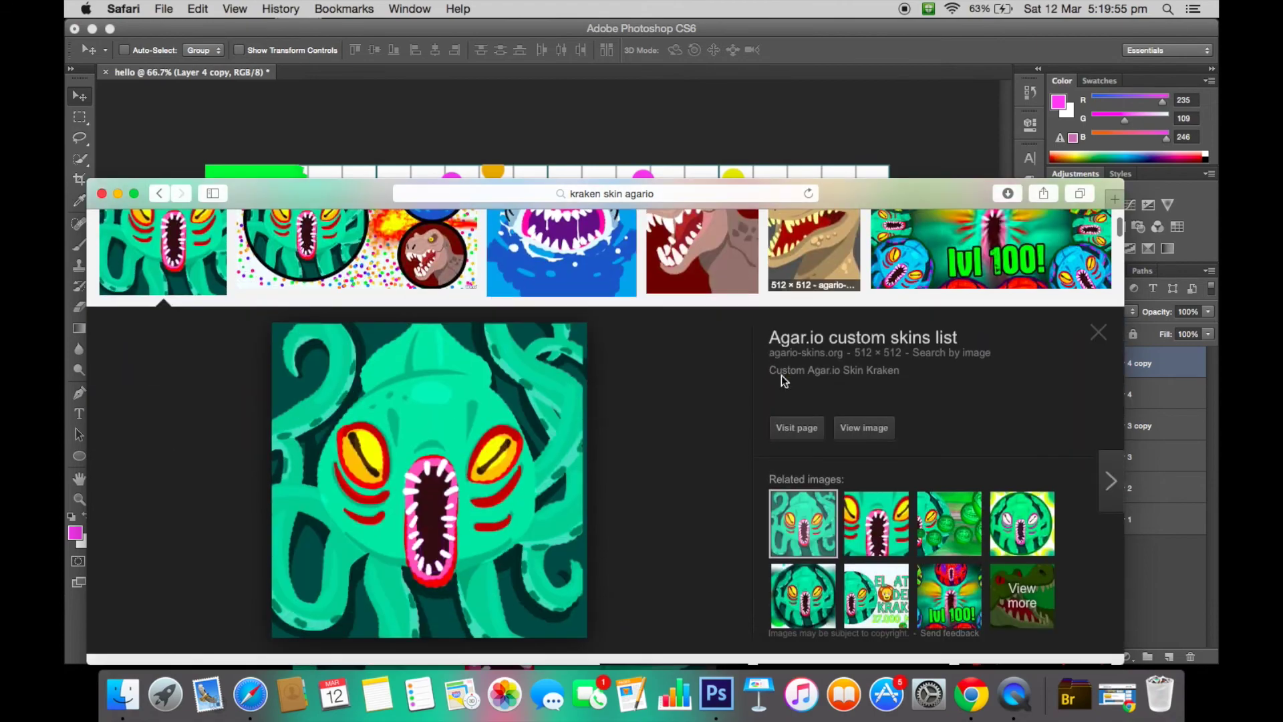
# Scroll down the kraken skin agario results and open the purple cat skin preview
pyautogui.press('Escape')
pyautogui.scroll(-2, 669, 395)
pyautogui.scroll(-5, 669, 395)
pyautogui.scroll(-3, 662, 395)
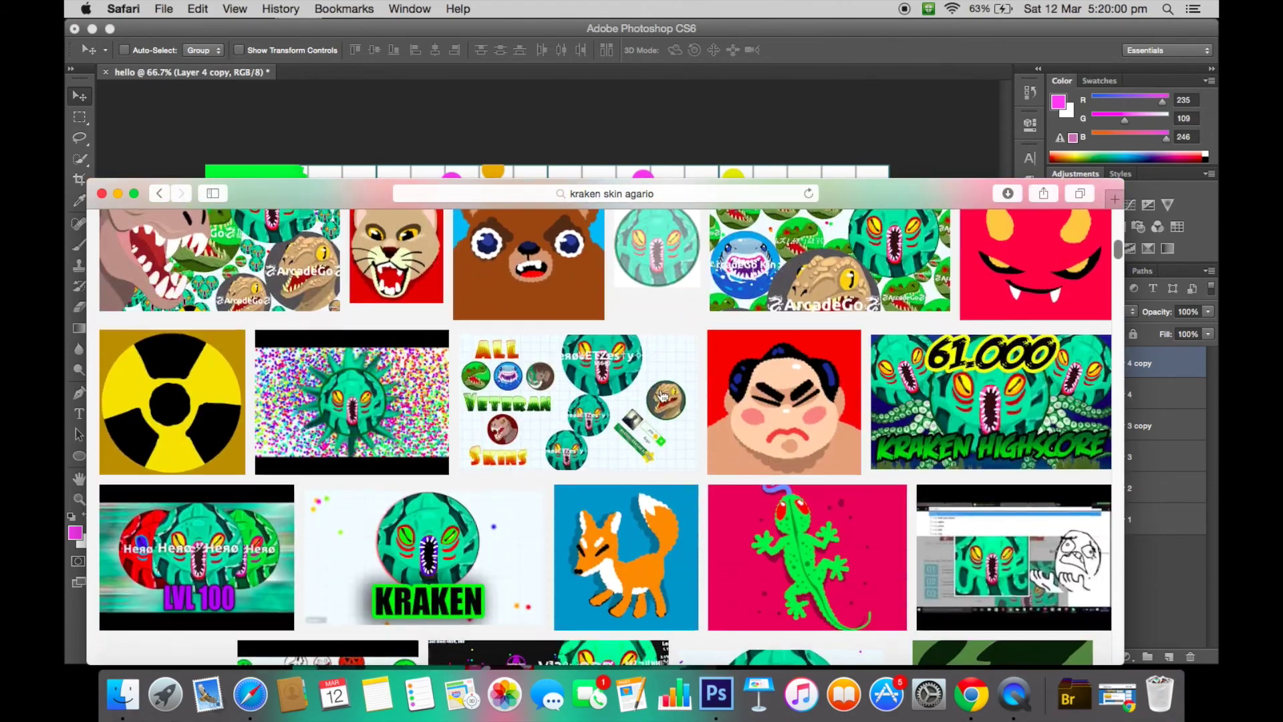
pyautogui.scroll(-4, 662, 396)
pyautogui.scroll(-3, 803, 421)
pyautogui.scroll(-3, 957, 455)
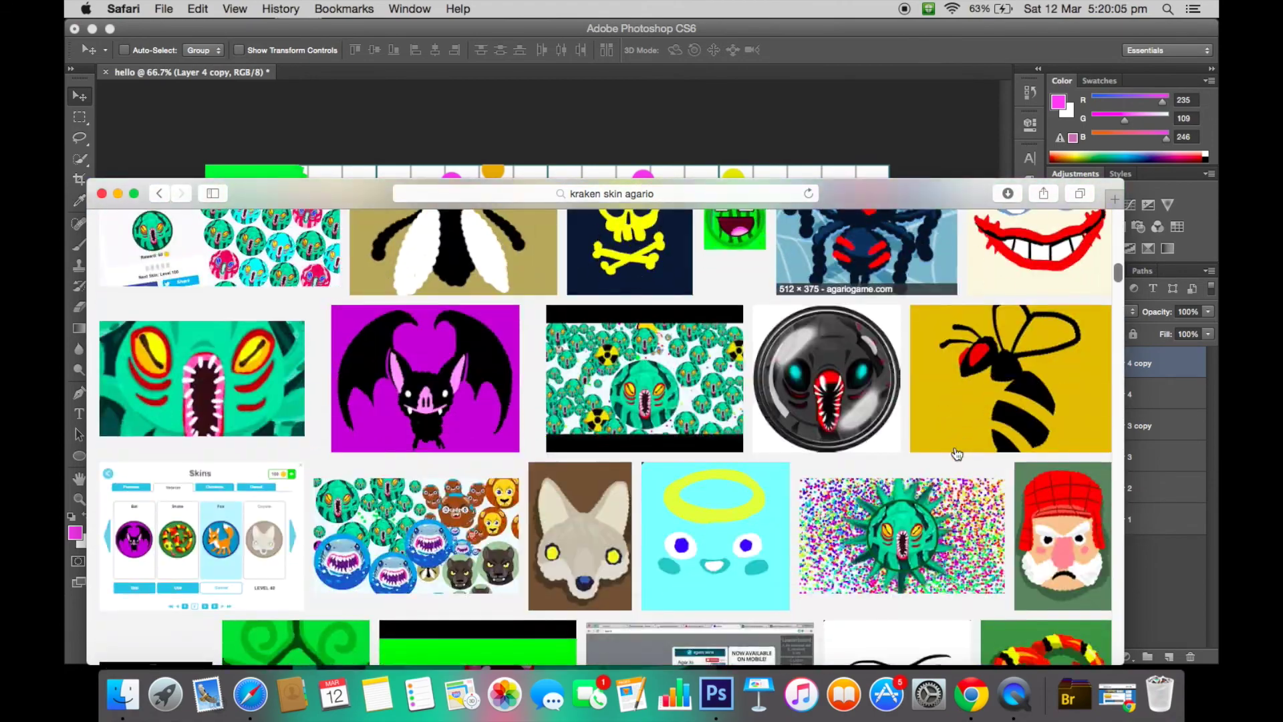
pyautogui.scroll(-3, 958, 455)
pyautogui.scroll(-3, 745, 410)
pyautogui.scroll(-3, 745, 410)
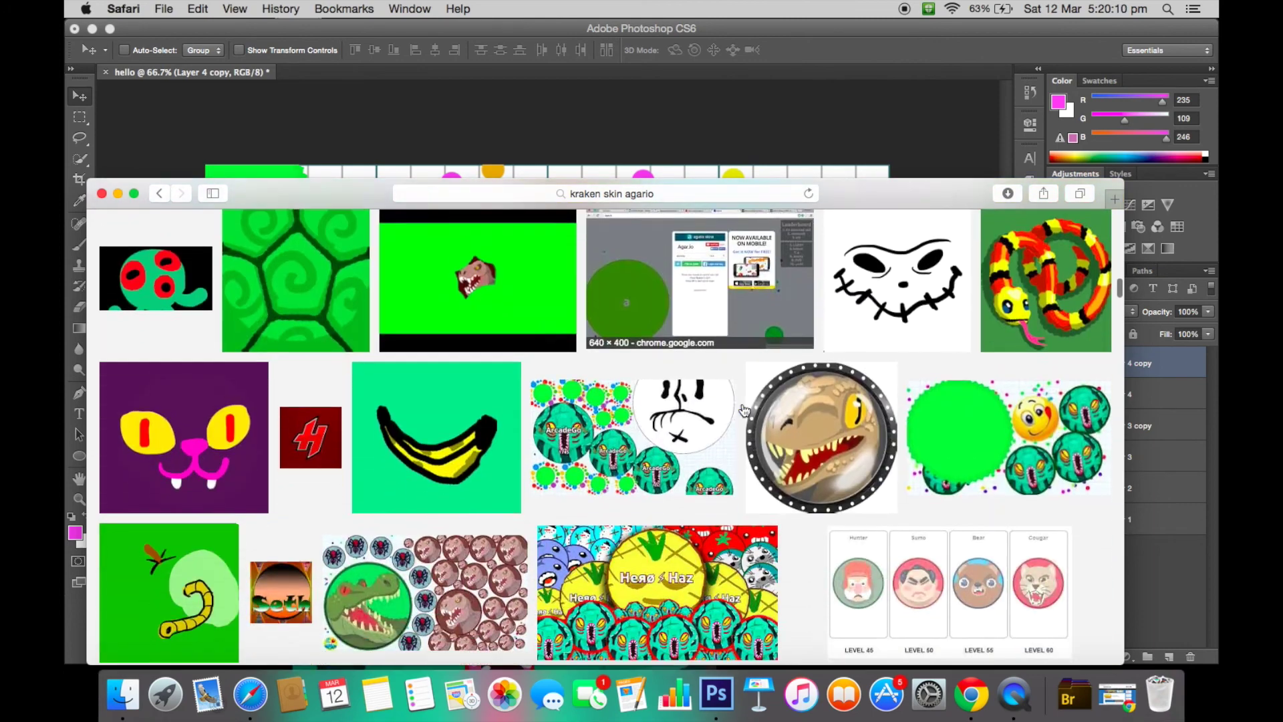
pyautogui.click(184, 434)
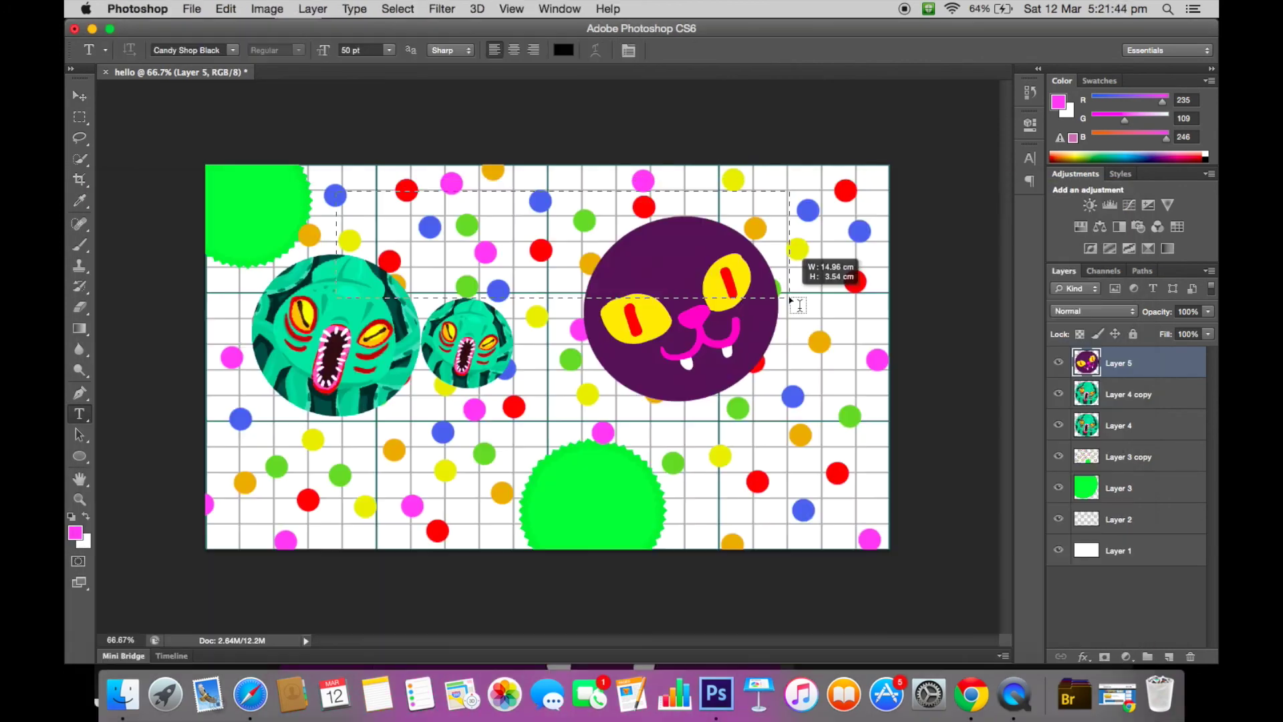
# Type the 'How I make' heading in a text box across the top and widen it
pyautogui.moveTo(790, 301); pyautogui.dragTo(805, 298)
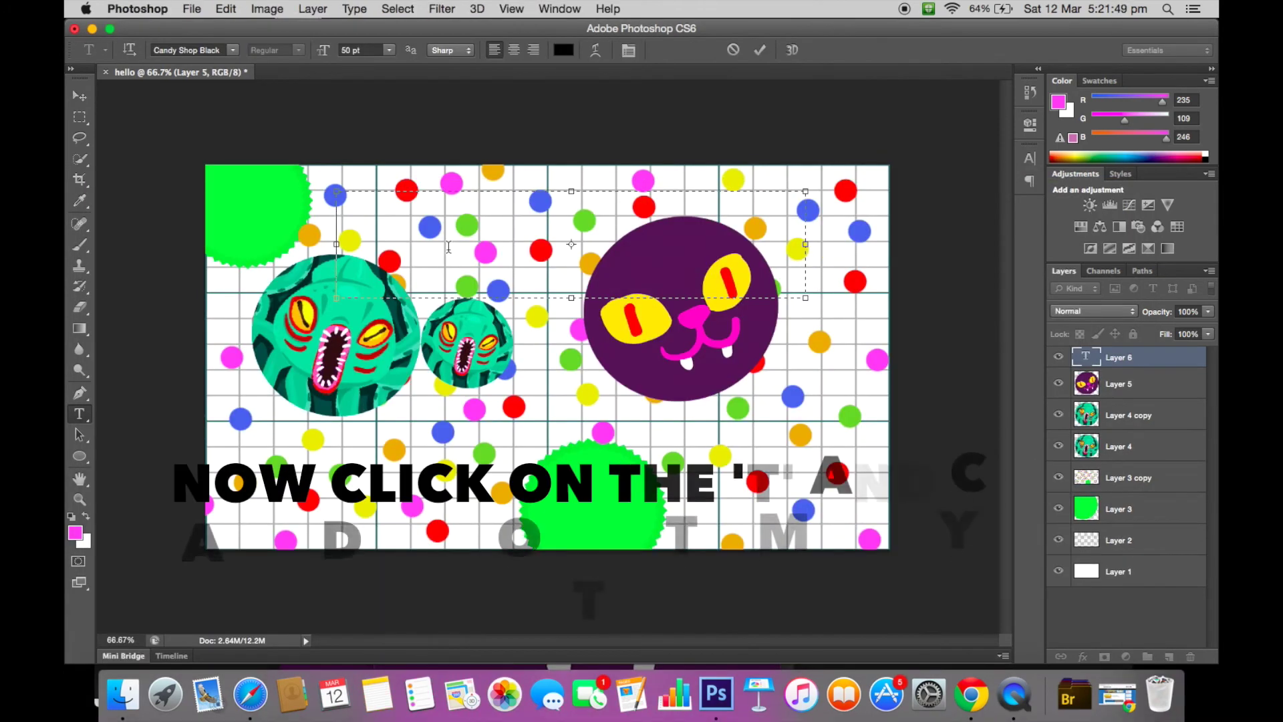
pyautogui.write('How I')
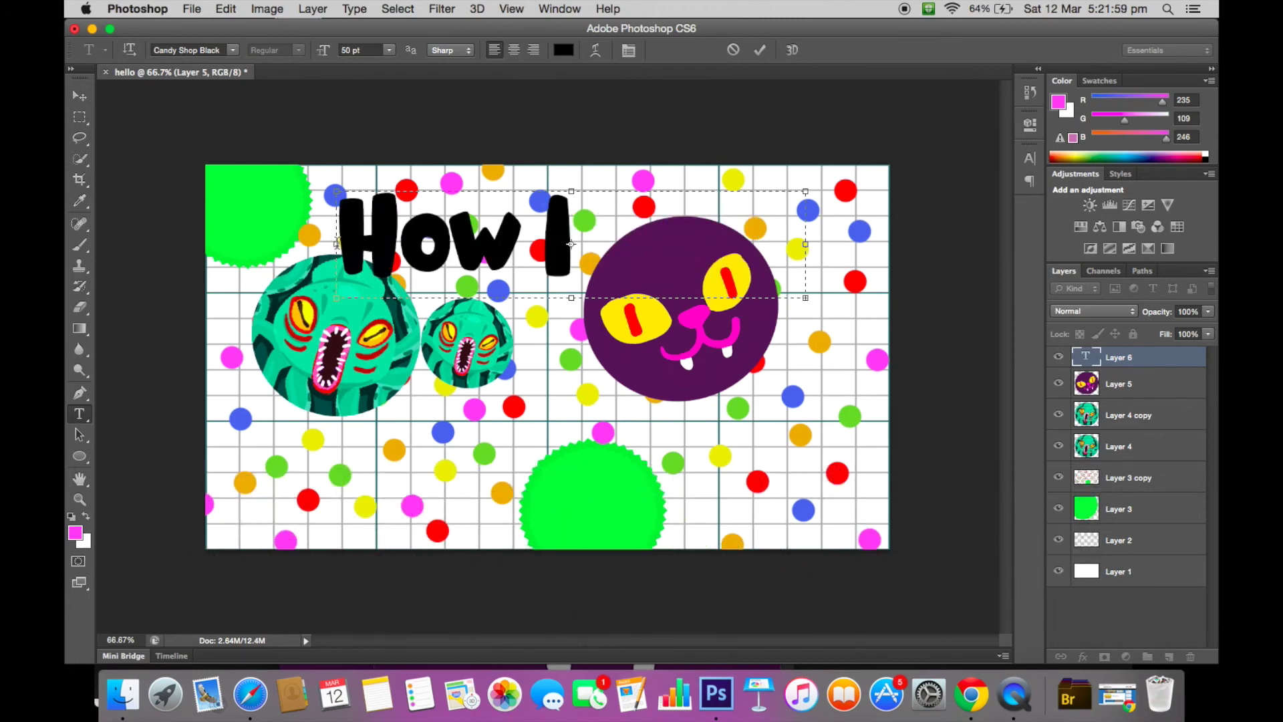
pyautogui.moveTo(337, 244); pyautogui.dragTo(304, 245)
pyautogui.moveTo(805, 245); pyautogui.dragTo(820, 245)
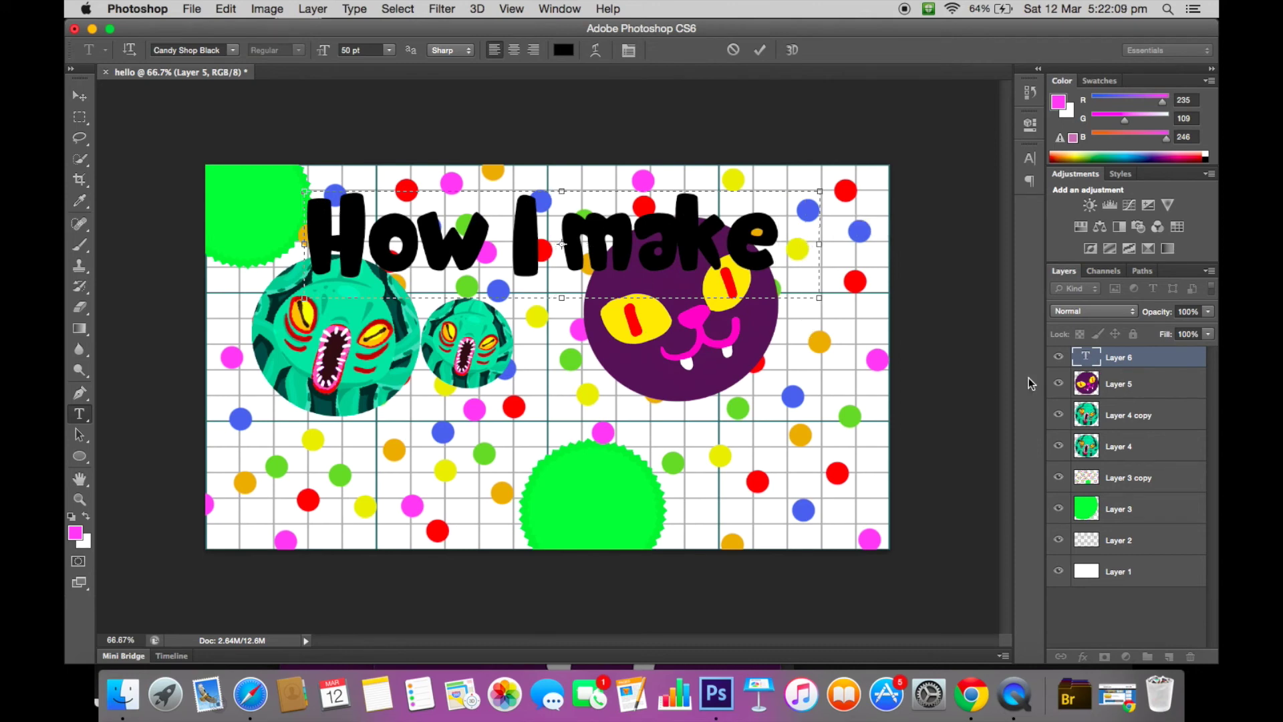
pyautogui.click(80, 96)
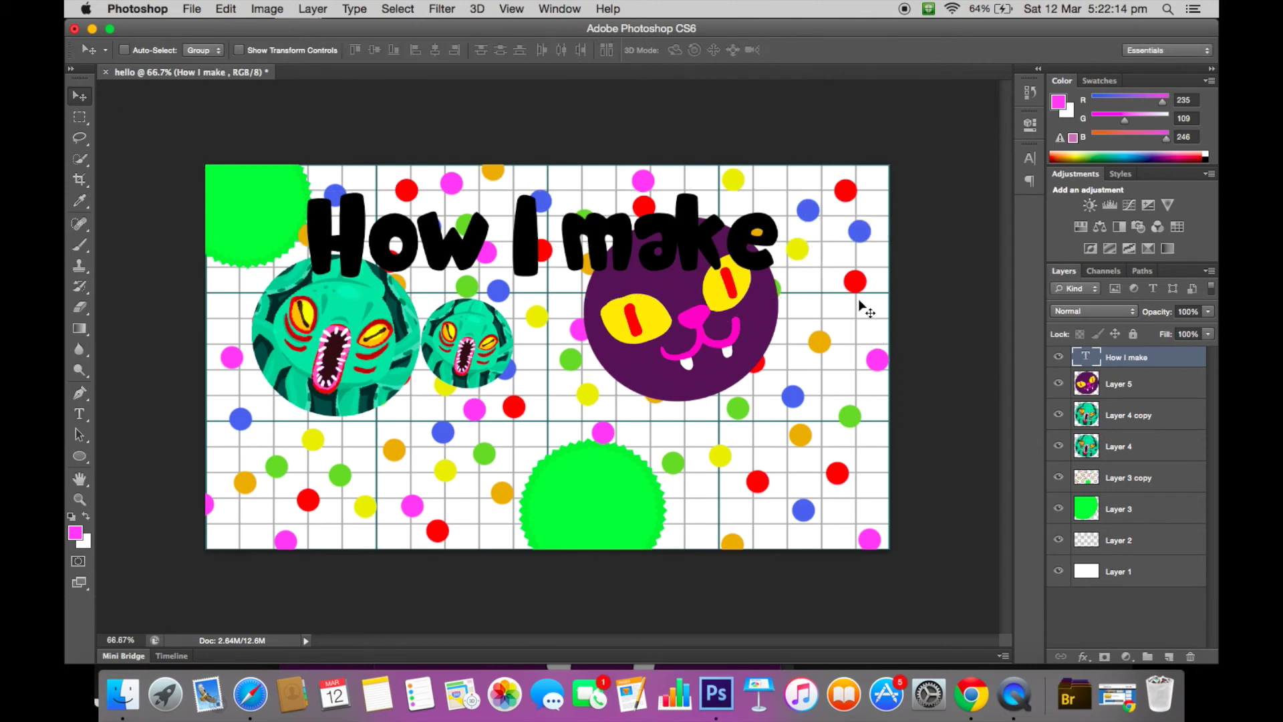
pyautogui.doubleClick(1185, 362)
# Add a white 10 px Stroke layer style to the 'How I make' text
pyautogui.click(439, 245)
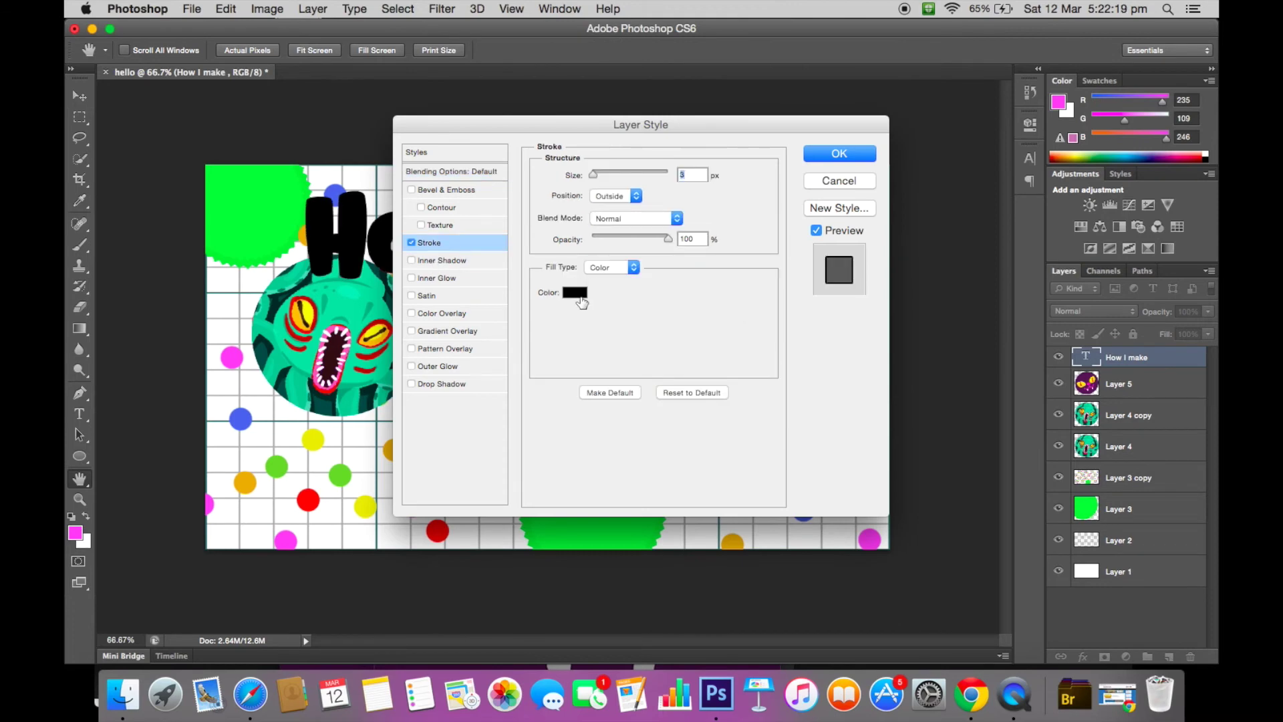
pyautogui.click(579, 294)
pyautogui.click(429, 194)
pyautogui.click(802, 184)
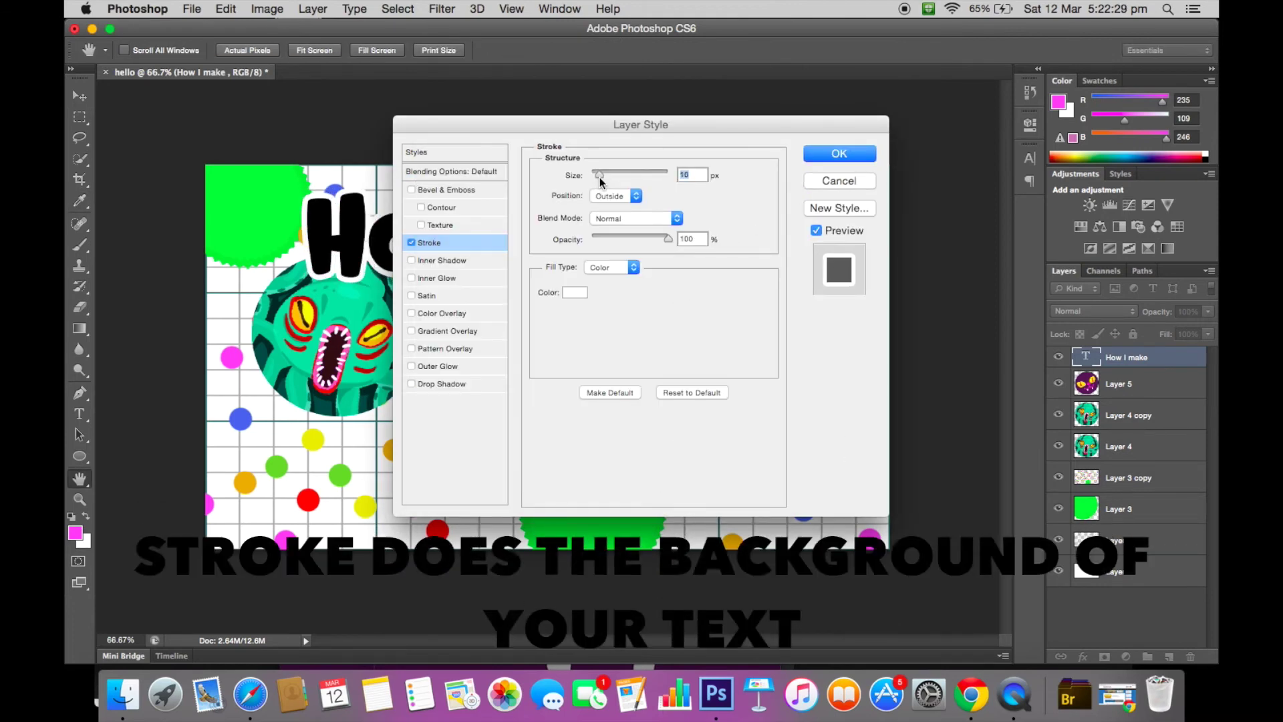
pyautogui.click(810, 157)
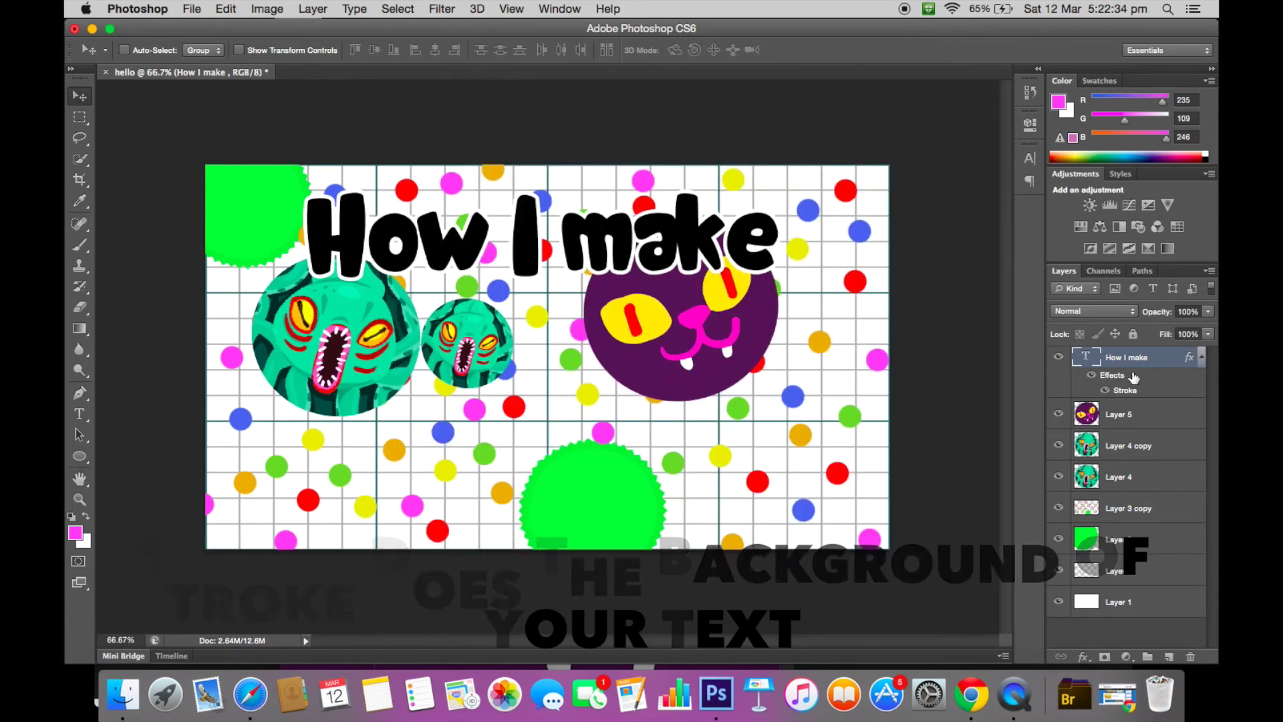
pyautogui.doubleClick(1163, 357)
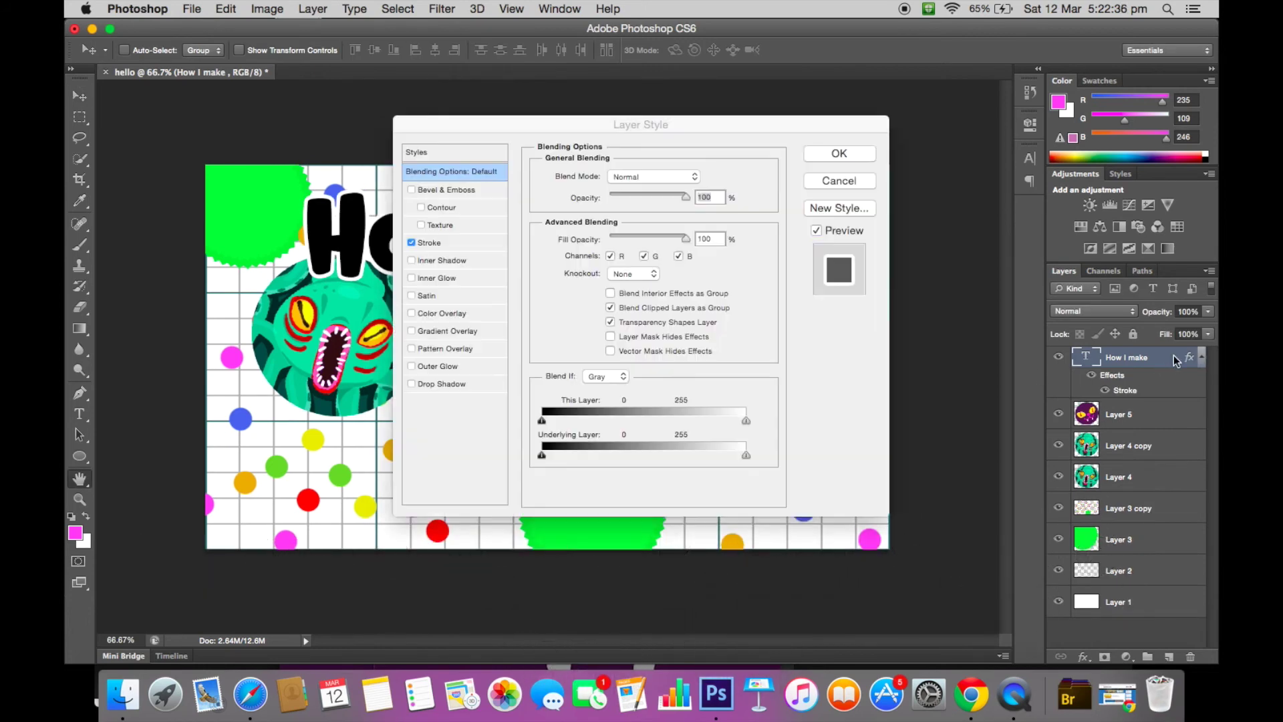
# Turn on Gradient Overlay for 'How I make' and set the first gradient stop to cyan
pyautogui.click(447, 331)
pyautogui.click(608, 219)
pyautogui.doubleClick(483, 399)
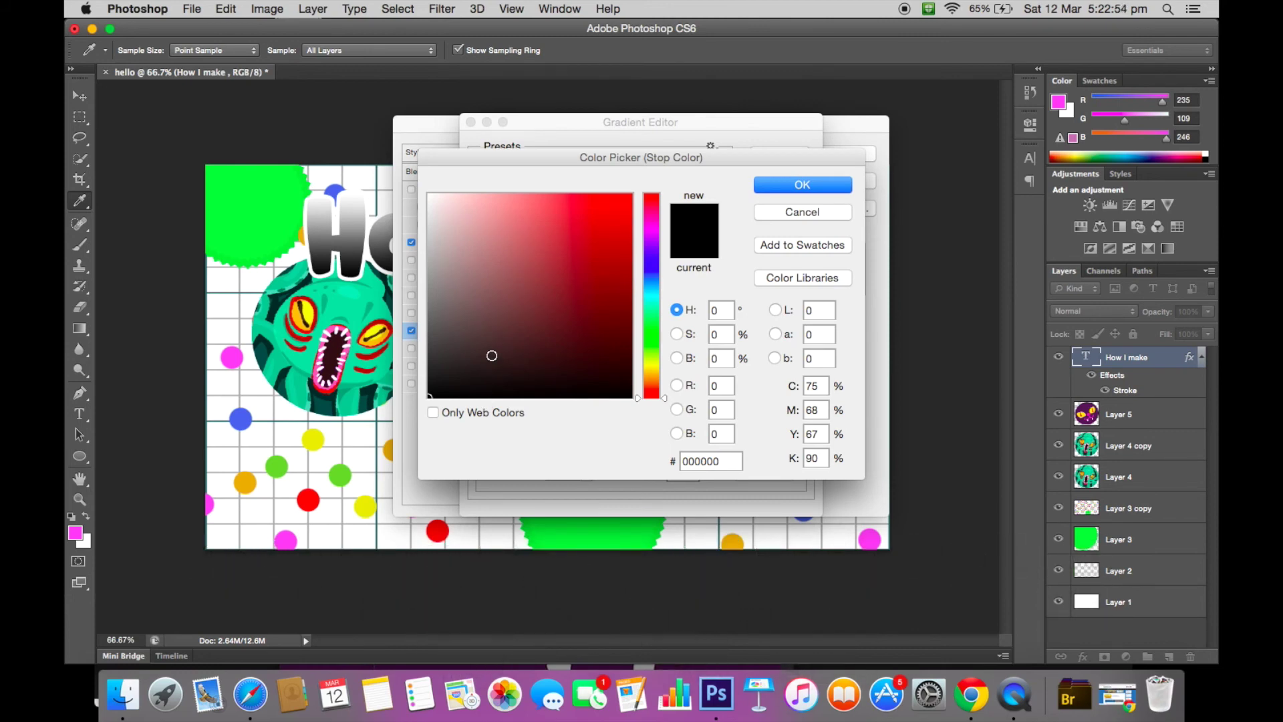
pyautogui.moveTo(550, 271); pyautogui.dragTo(575, 231)
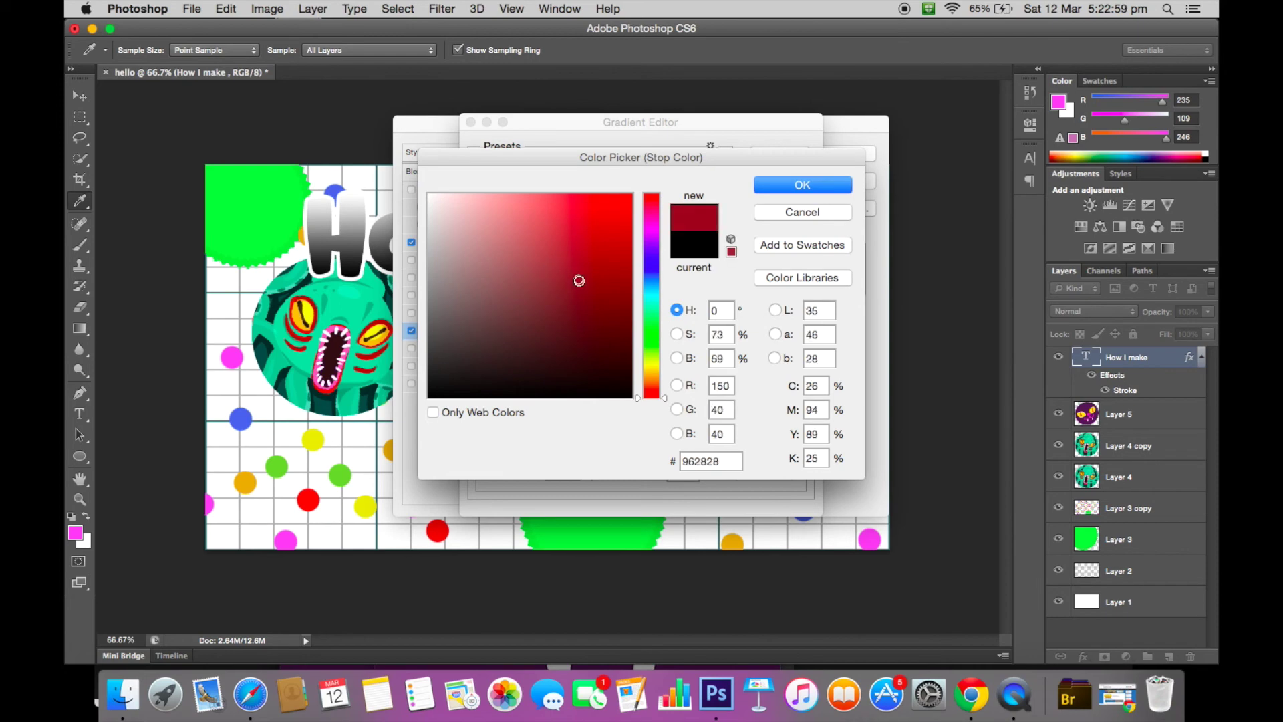
pyautogui.click(649, 339)
pyautogui.moveTo(582, 261); pyautogui.dragTo(537, 274)
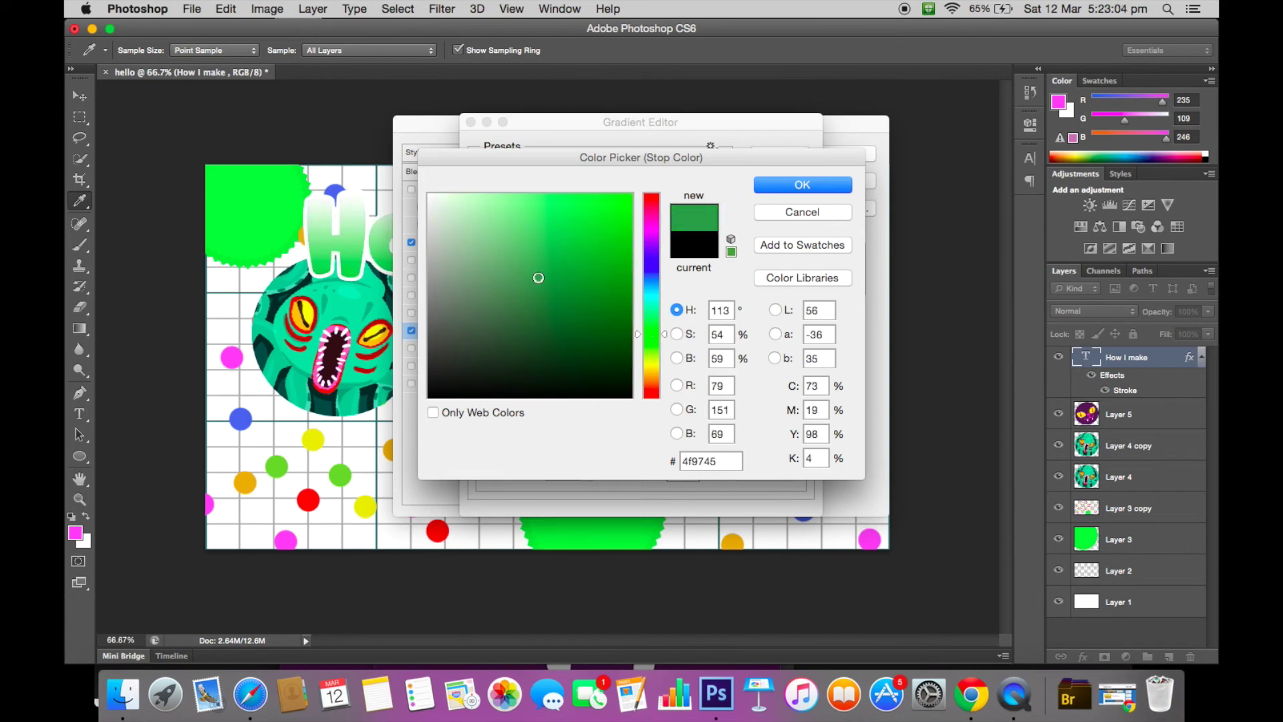
pyautogui.moveTo(652, 338); pyautogui.dragTo(658, 303)
pyautogui.click(625, 201)
# Set the gradient's right-hand stop to a pinkish red
pyautogui.click(802, 184)
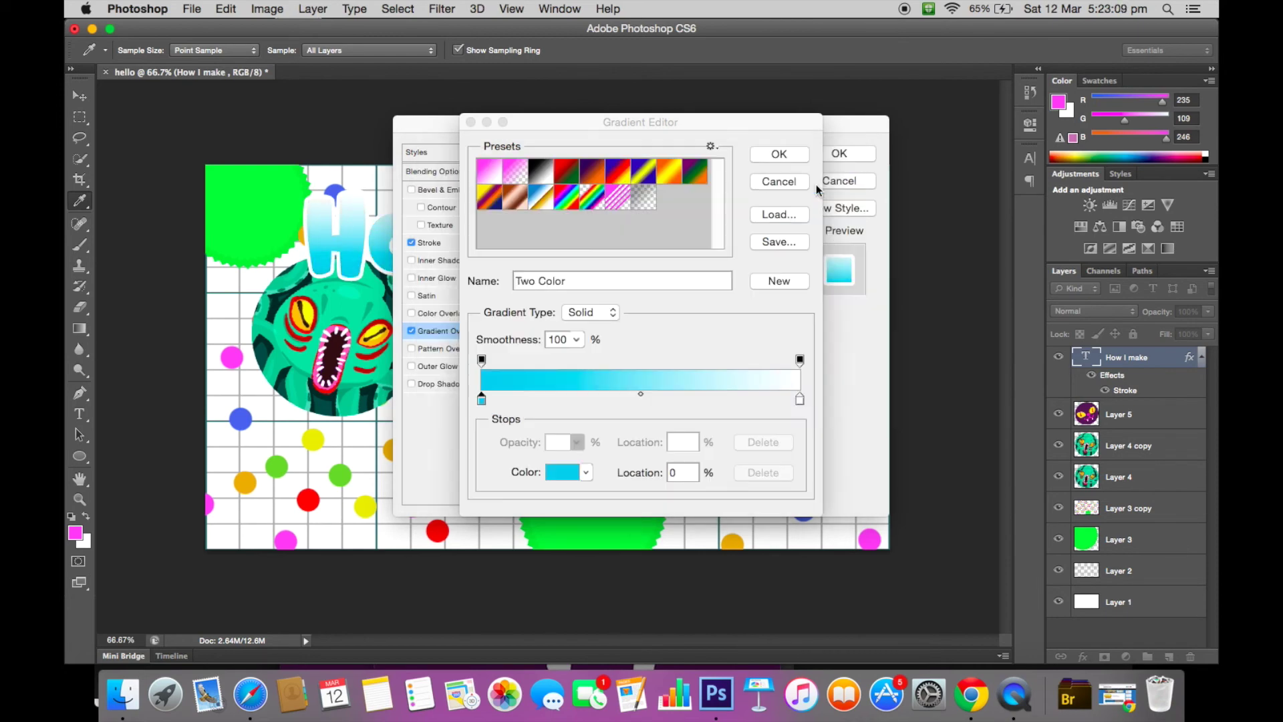
pyautogui.click(800, 400)
pyautogui.doubleClick(800, 401)
pyautogui.moveTo(652, 260); pyautogui.dragTo(652, 198)
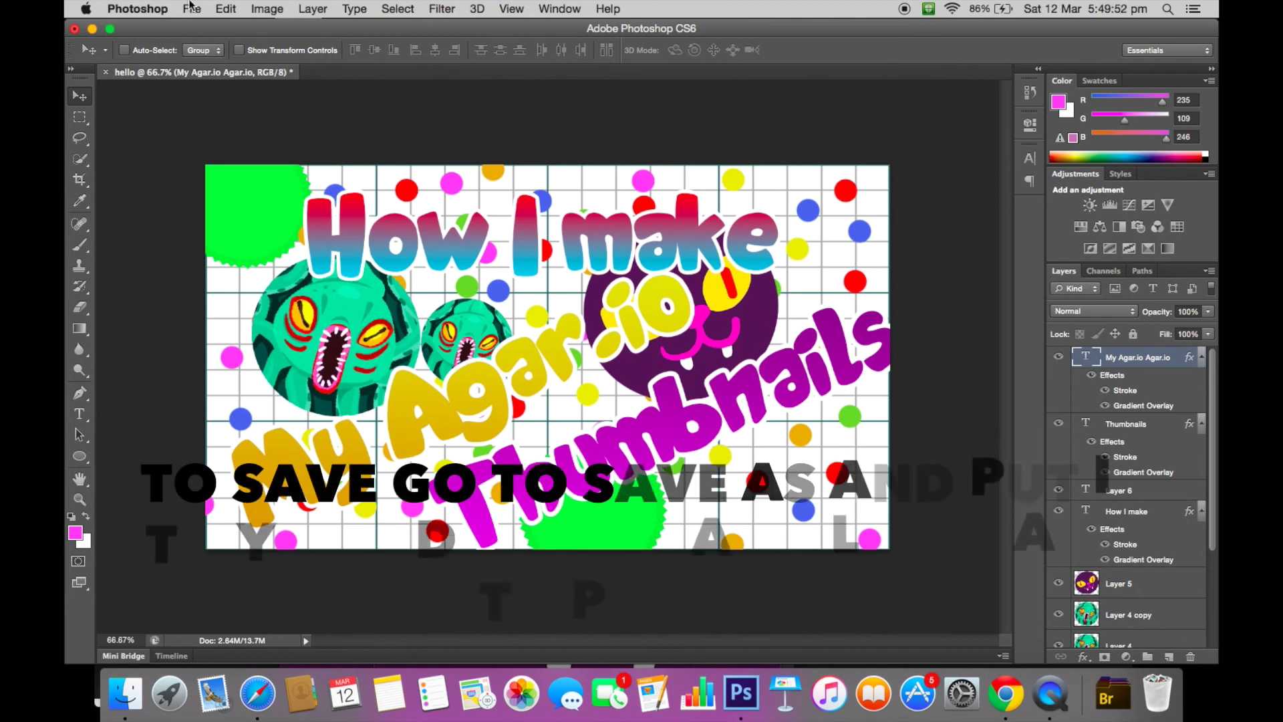
# Save the thumbnail as hello.psd in Photoshop format on the Desktop, after briefly trying JPEG
pyautogui.click(192, 9)
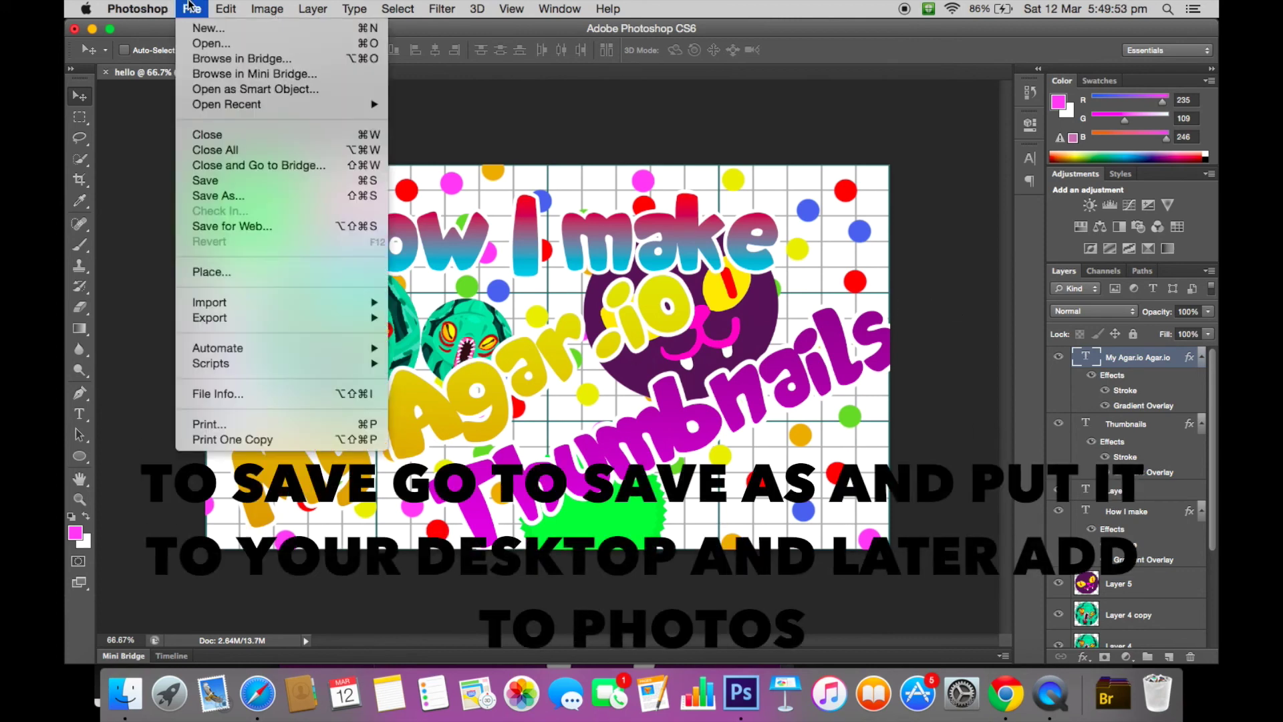
pyautogui.click(299, 196)
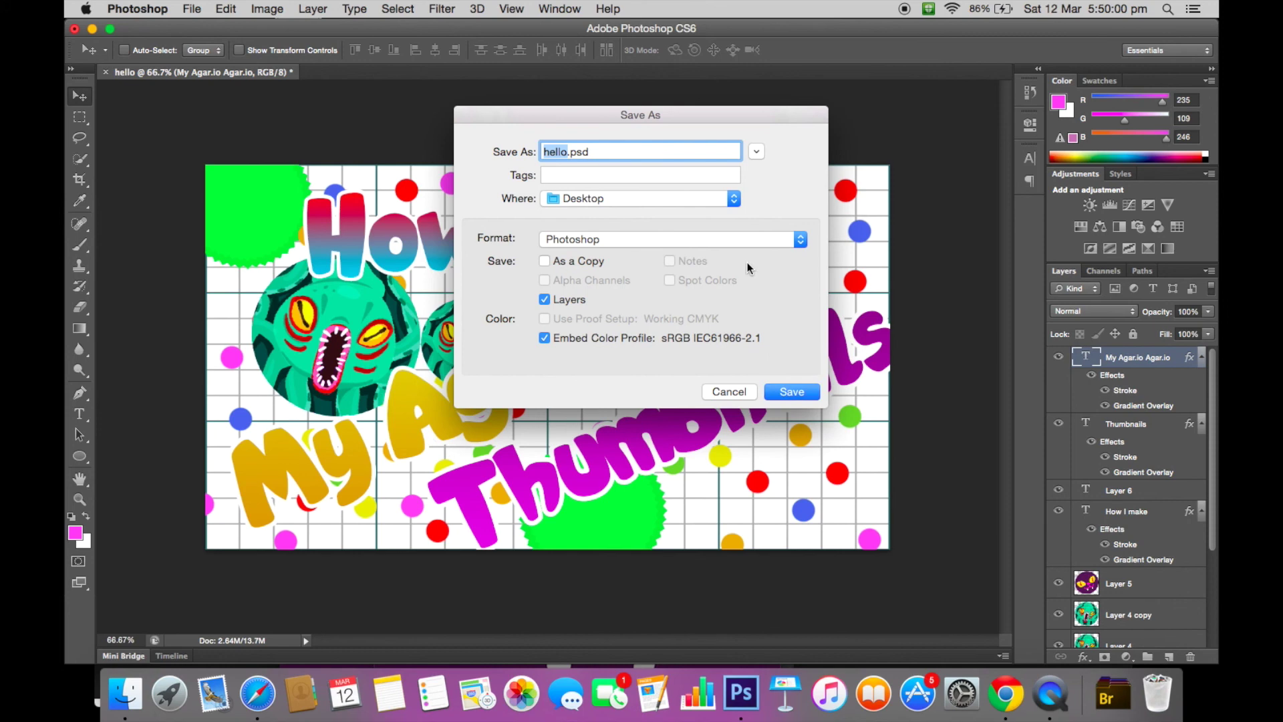
pyautogui.click(742, 238)
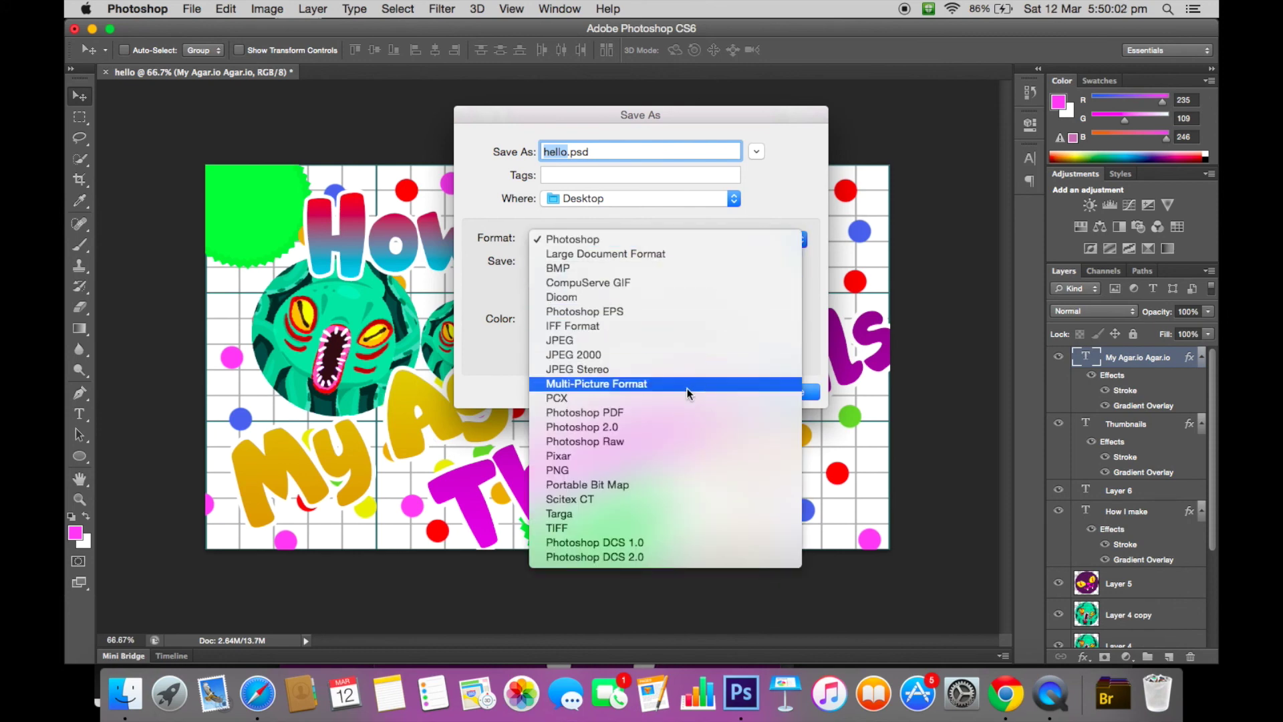
pyautogui.click(626, 344)
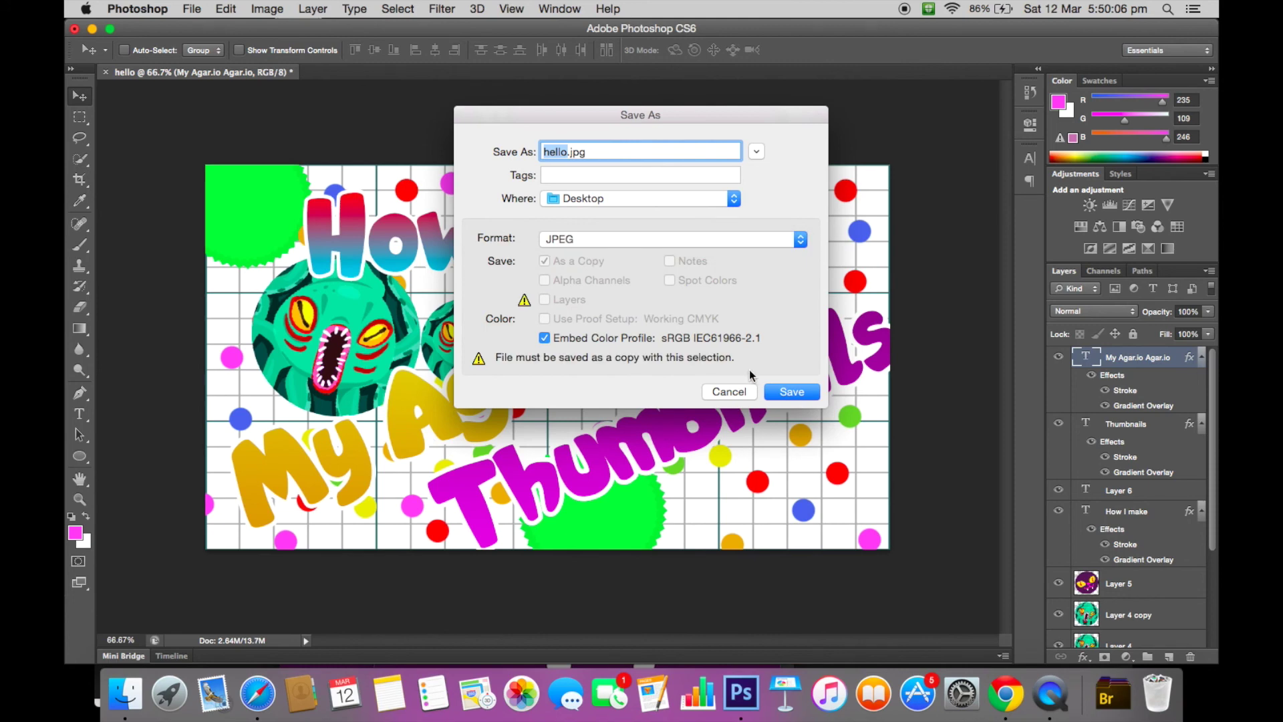
pyautogui.click(680, 245)
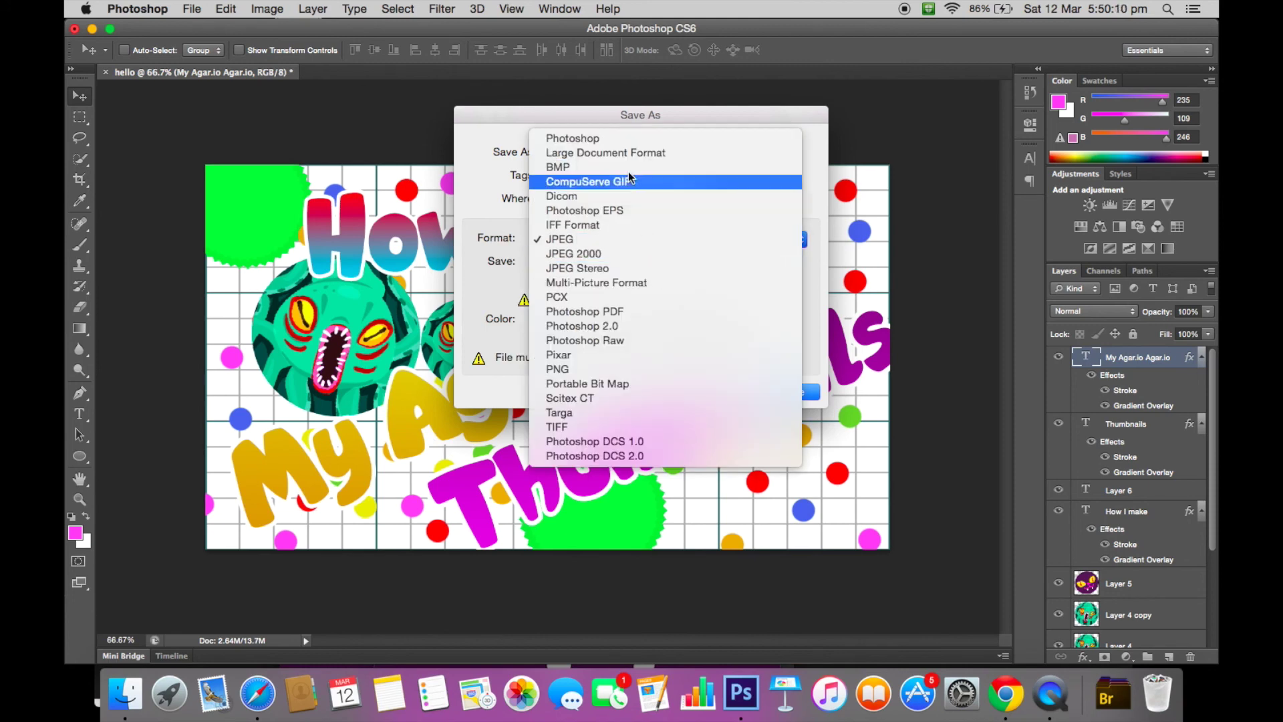
pyautogui.click(617, 138)
pyautogui.click(792, 393)
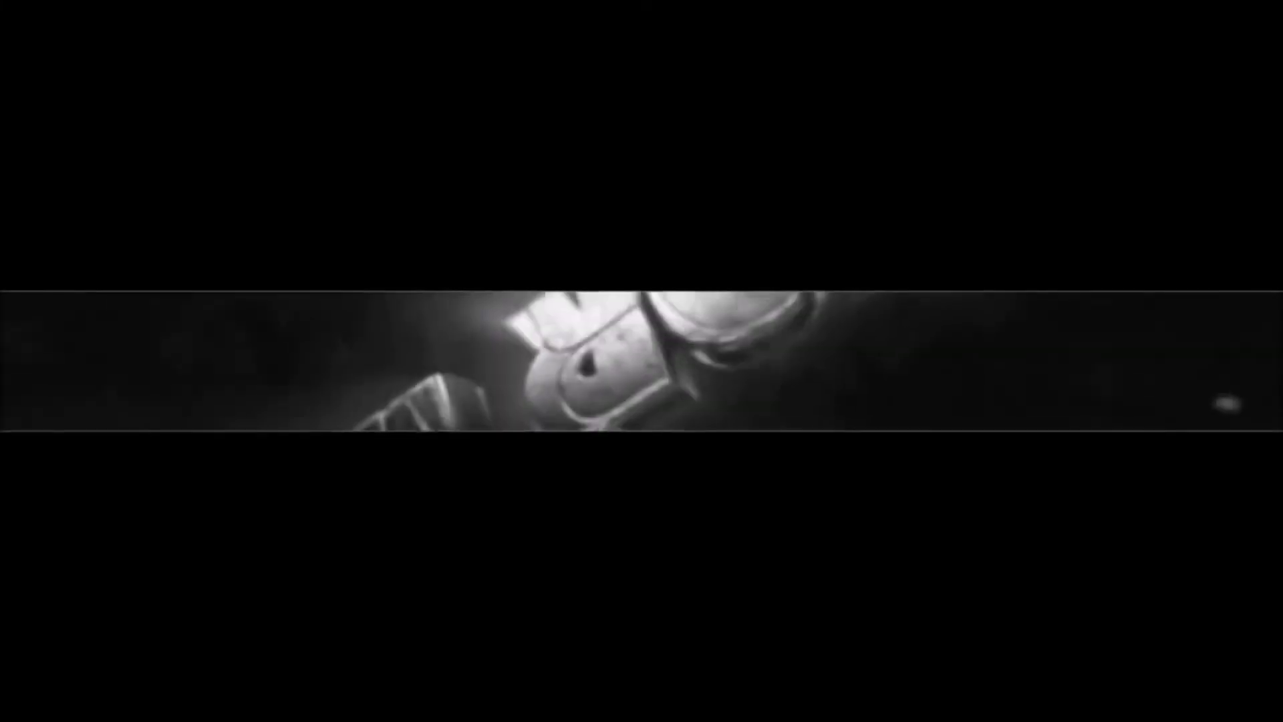